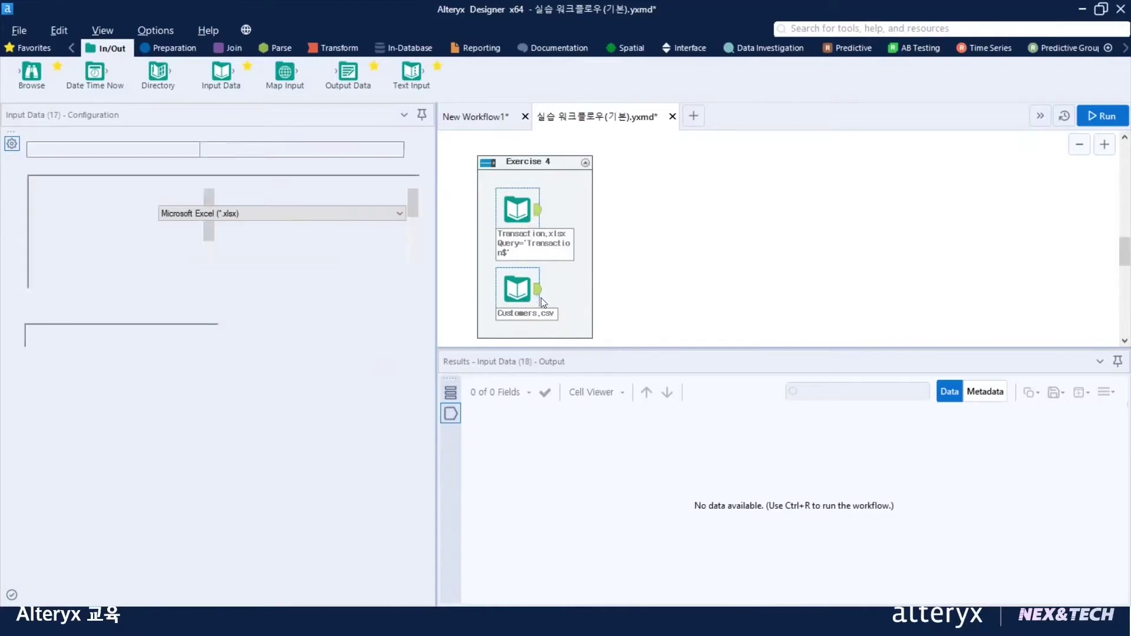
- Widen the configuration area and examine the preview columns of Transaction.xlsx and Customers.csv for a shared customer key
left_click_drag(437, 224, 707, 227)
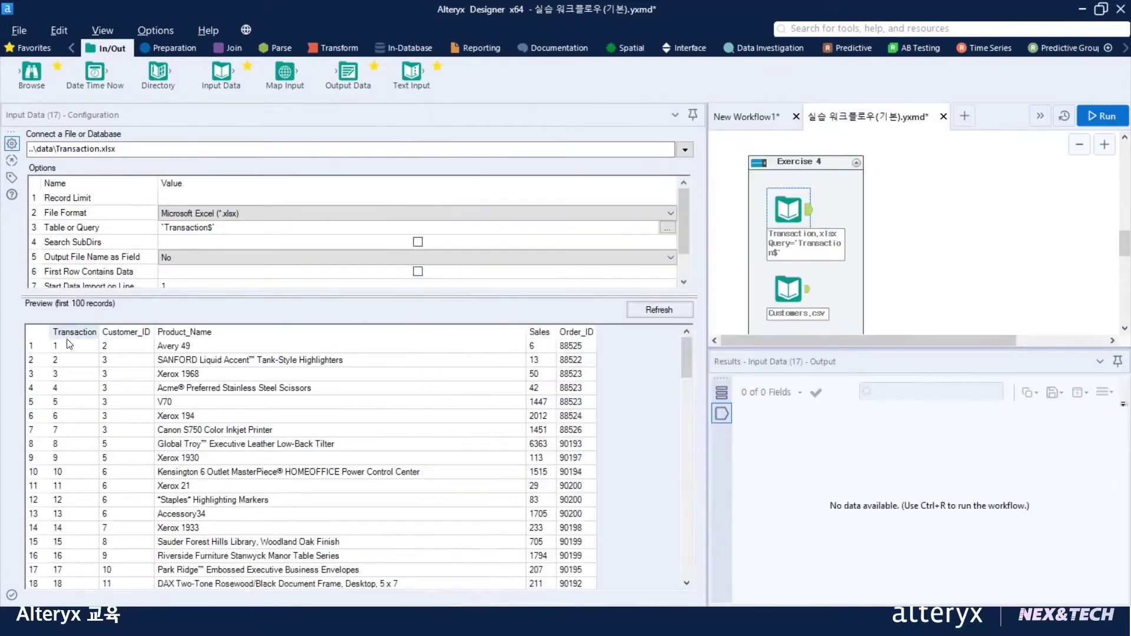
left_click(136, 330)
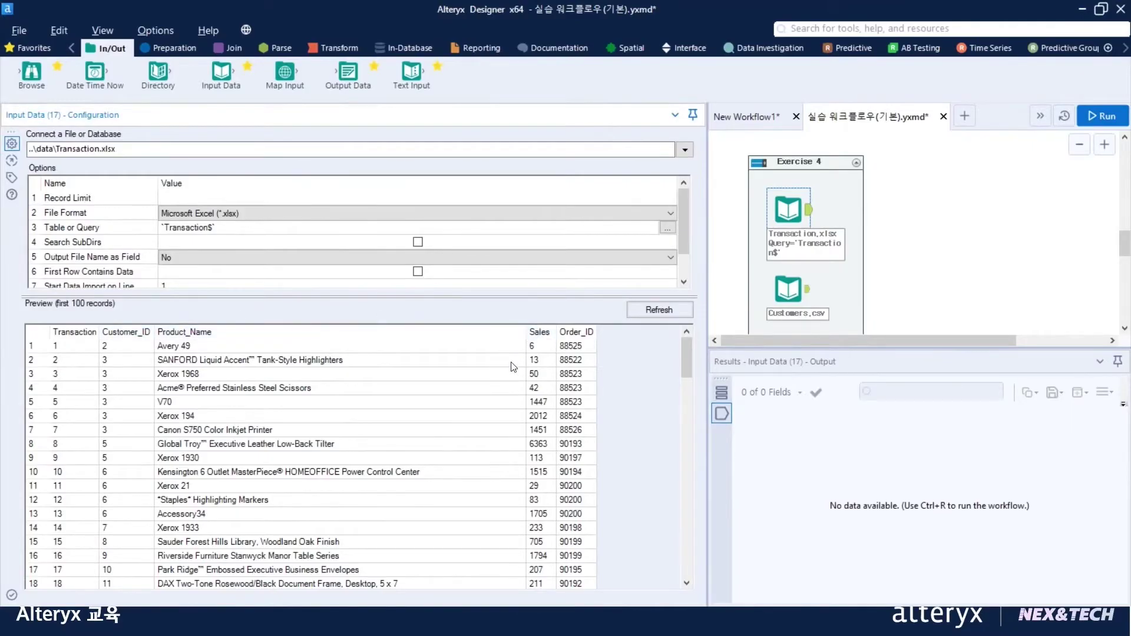
left_click(794, 296)
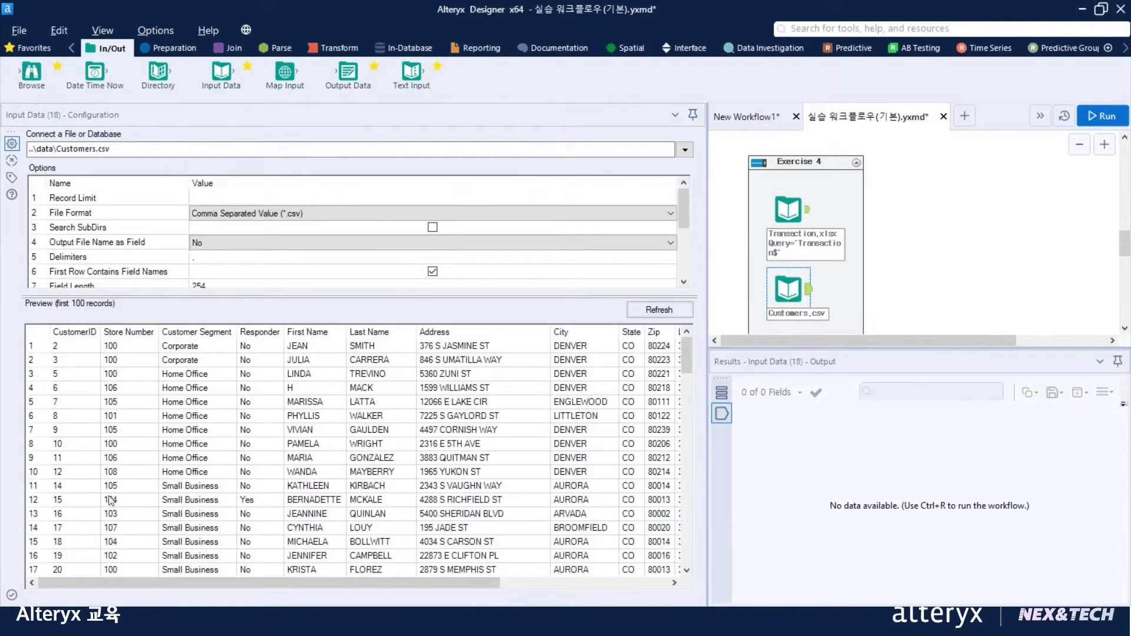
left_click(76, 337)
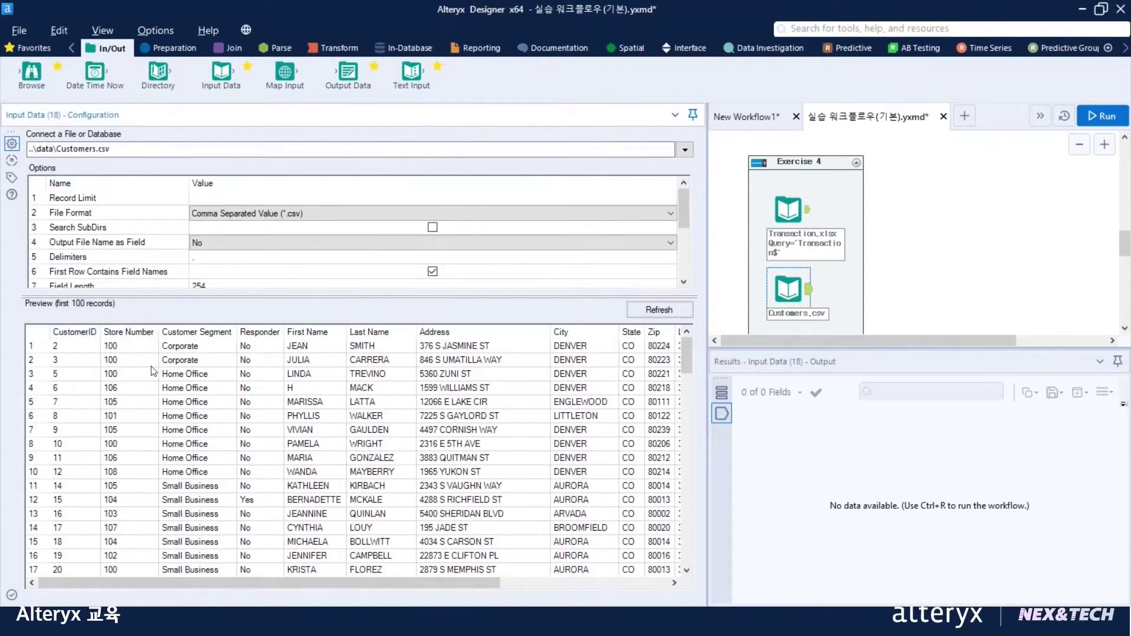
left_click(203, 351)
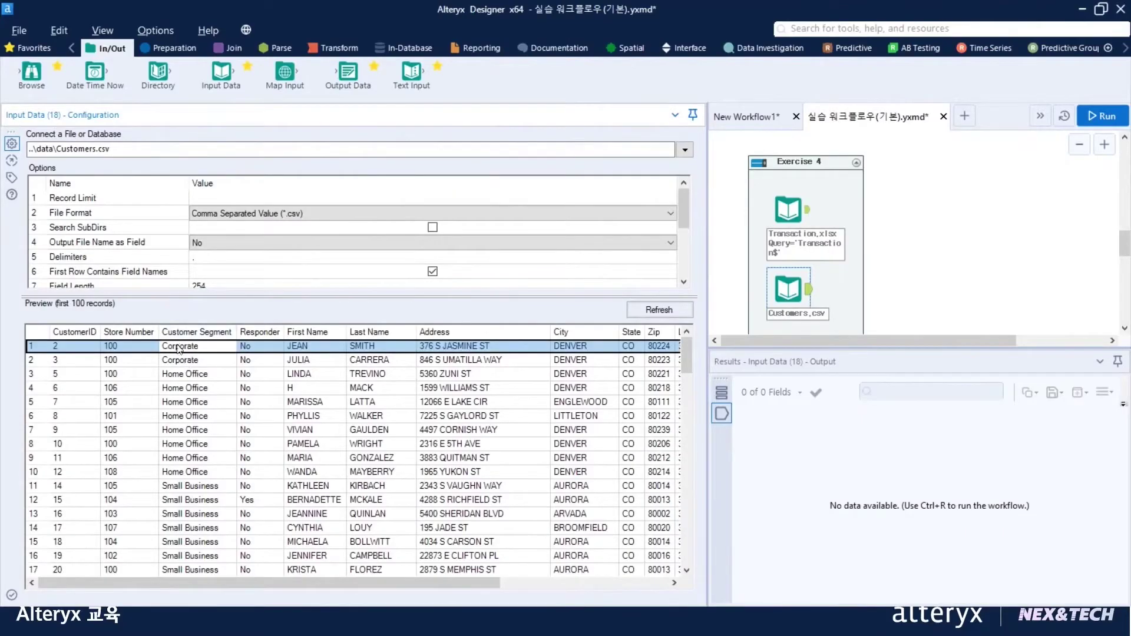
left_click(811, 222)
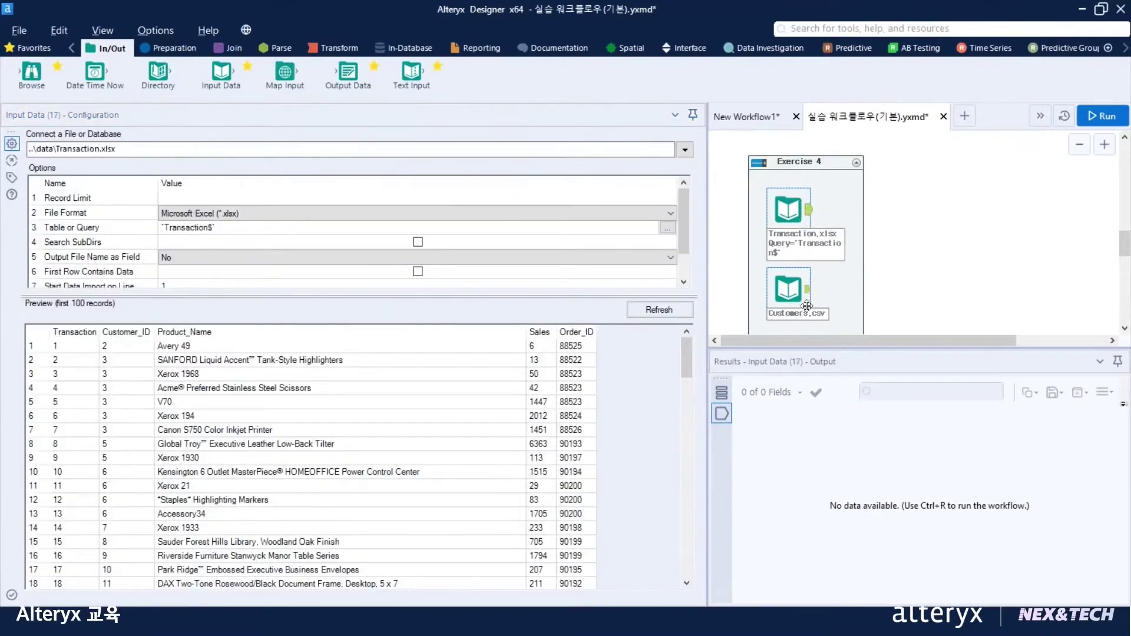
left_click(808, 293)
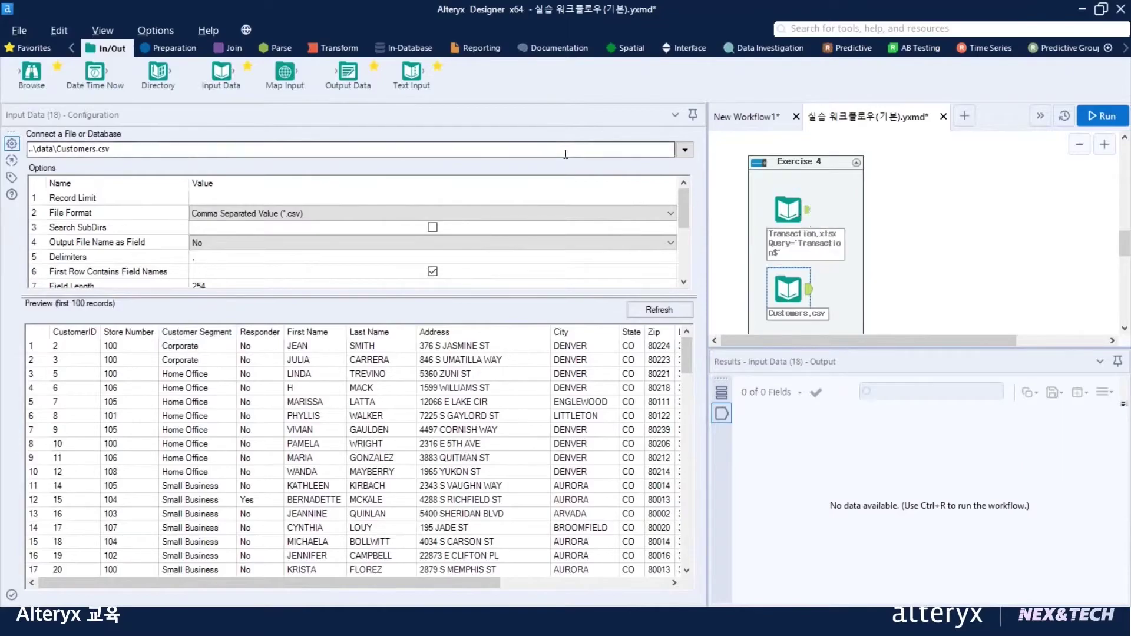
- Add a Join tool to the Exercise 4 container, with Transaction.xlsx as its left input and Customers.csv as its right input
left_click(227, 49)
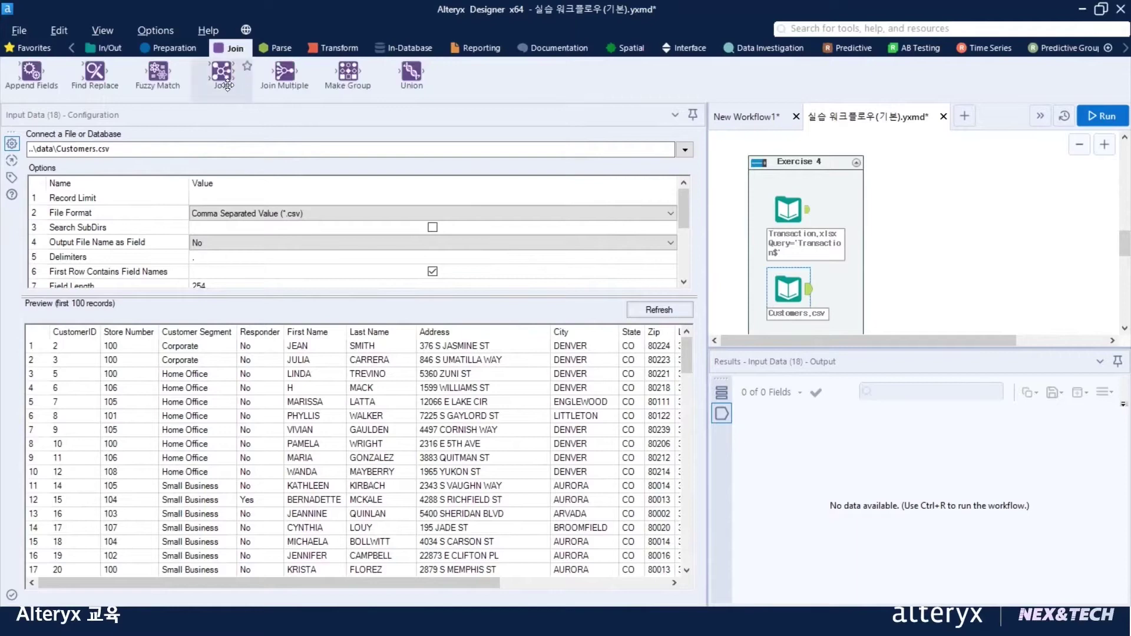
left_click_drag(225, 76, 884, 249)
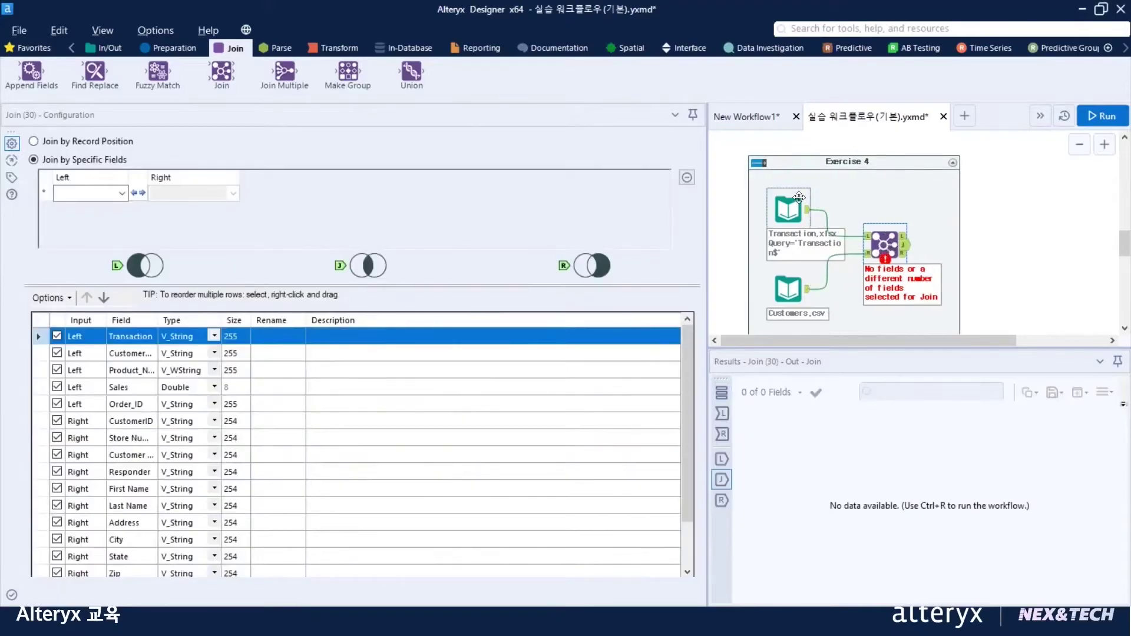
left_click(793, 227)
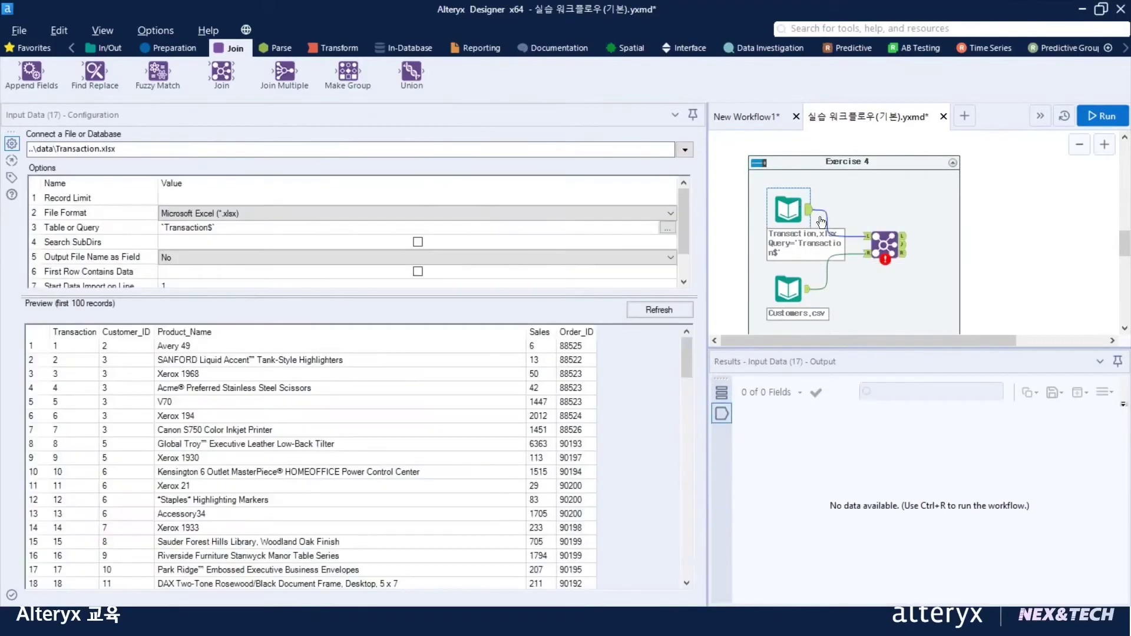
left_click(867, 241)
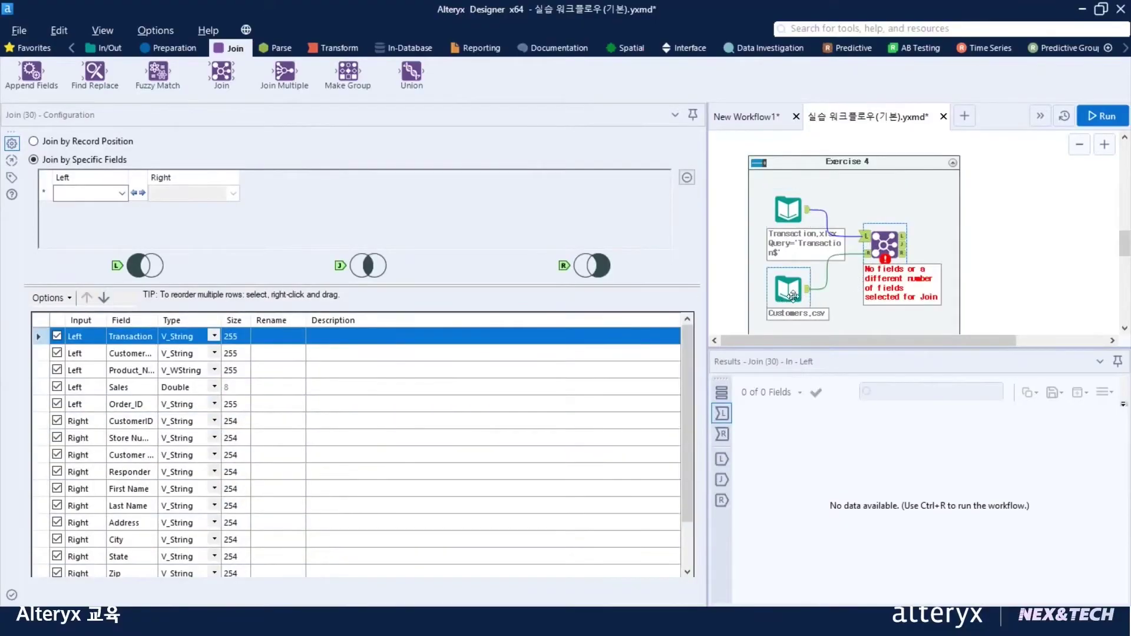
left_click(867, 258)
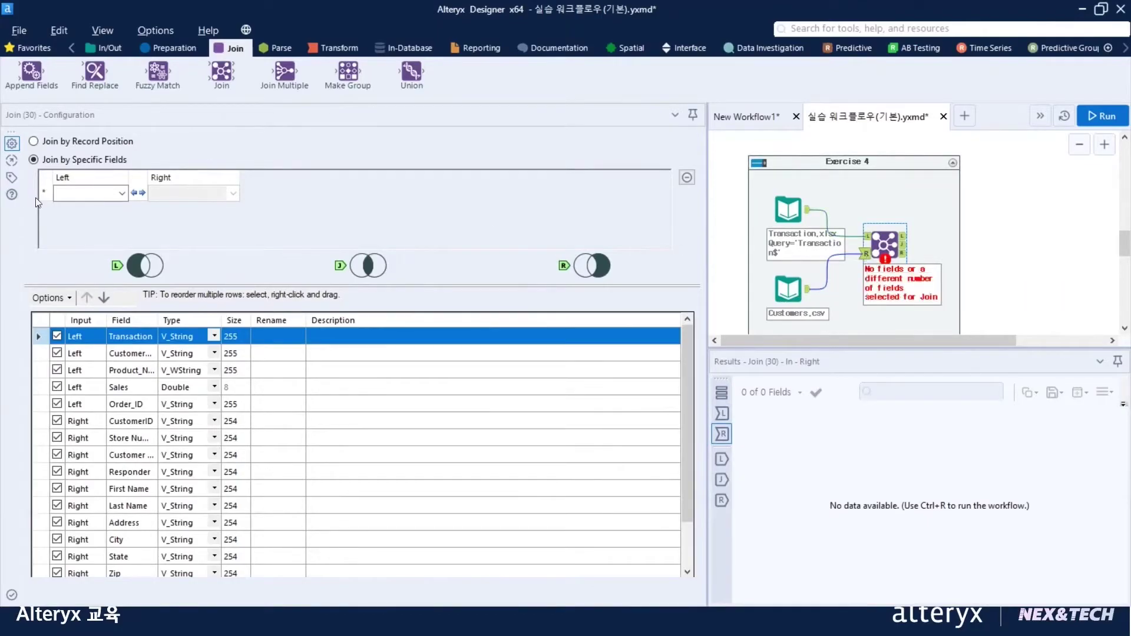
- Configure the Join by specific fields, matching left field Customer_ID to right field CustomerID
left_click(124, 192)
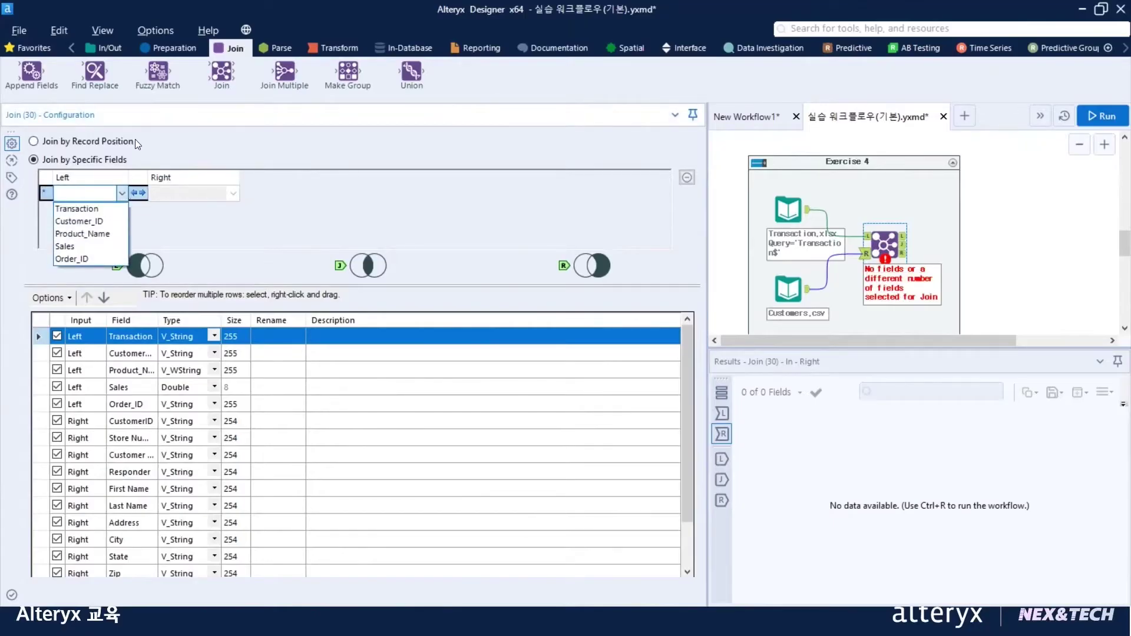
left_click(123, 162)
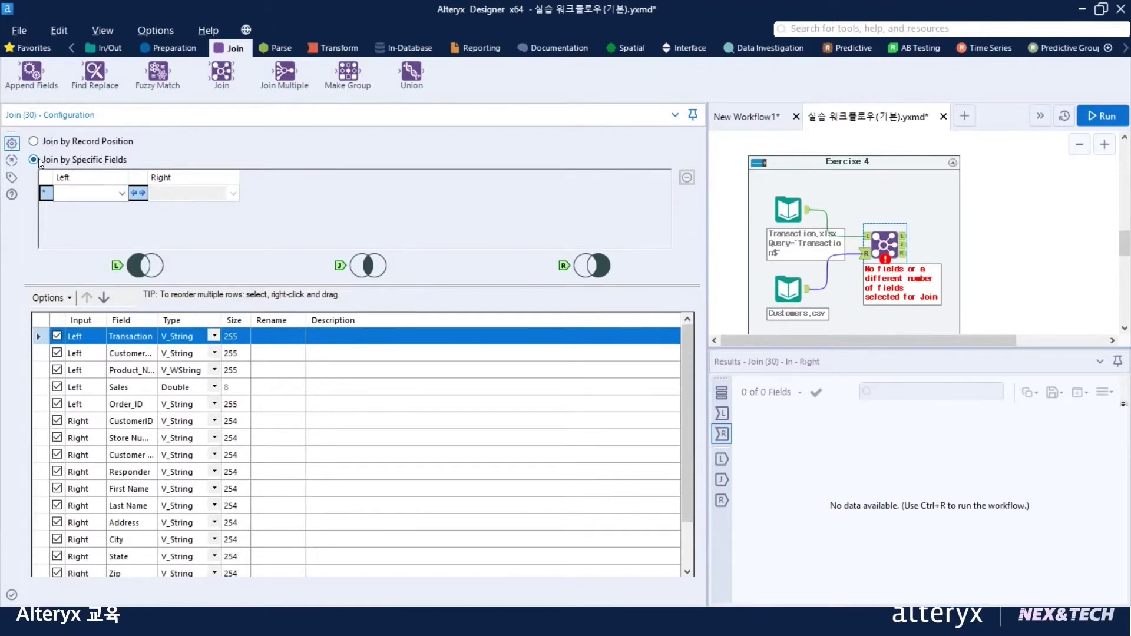
left_click(122, 193)
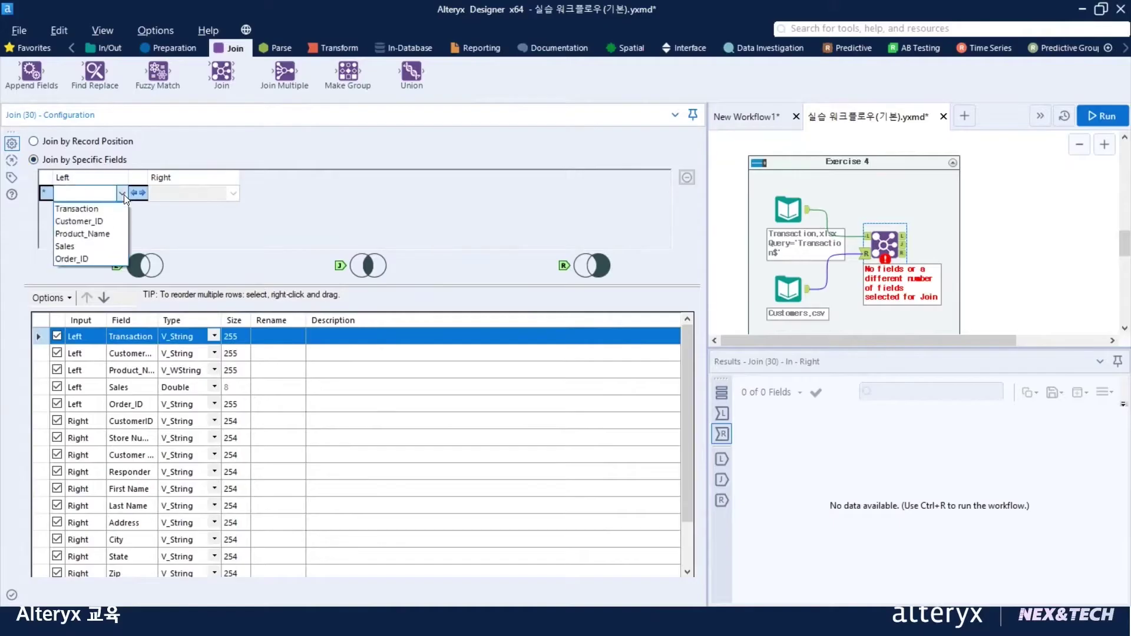
left_click(104, 221)
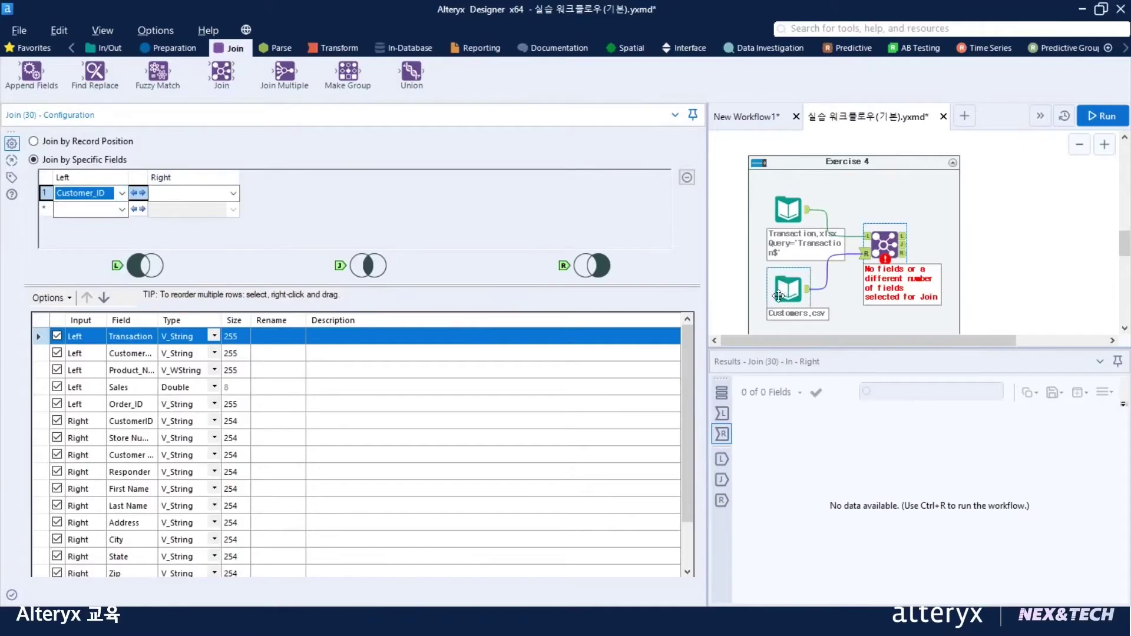
left_click(234, 193)
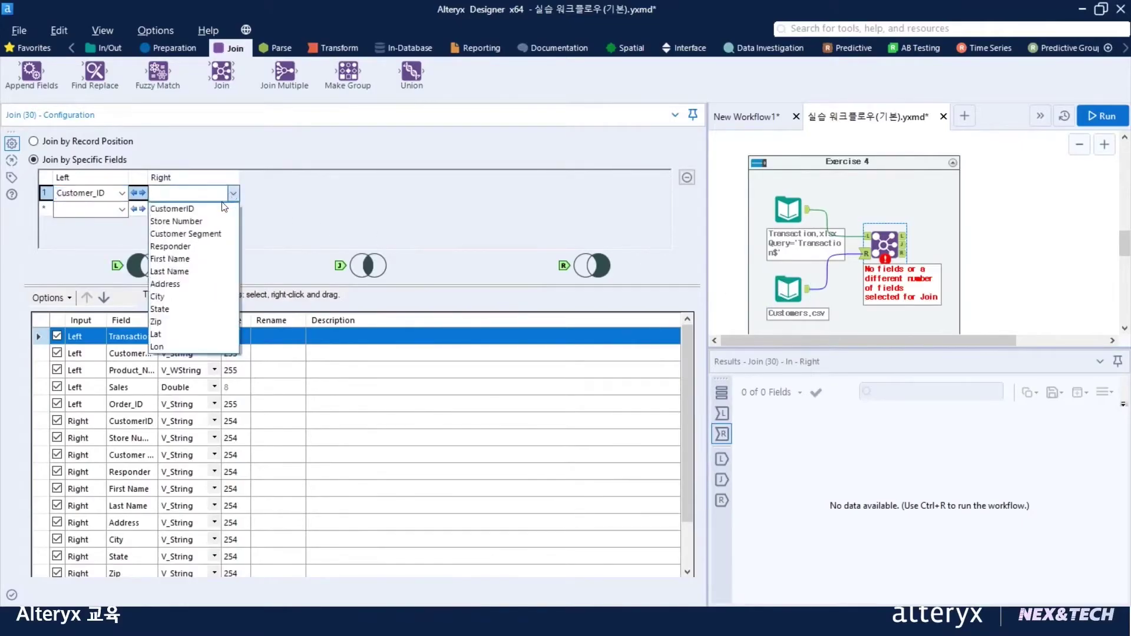
left_click(222, 210)
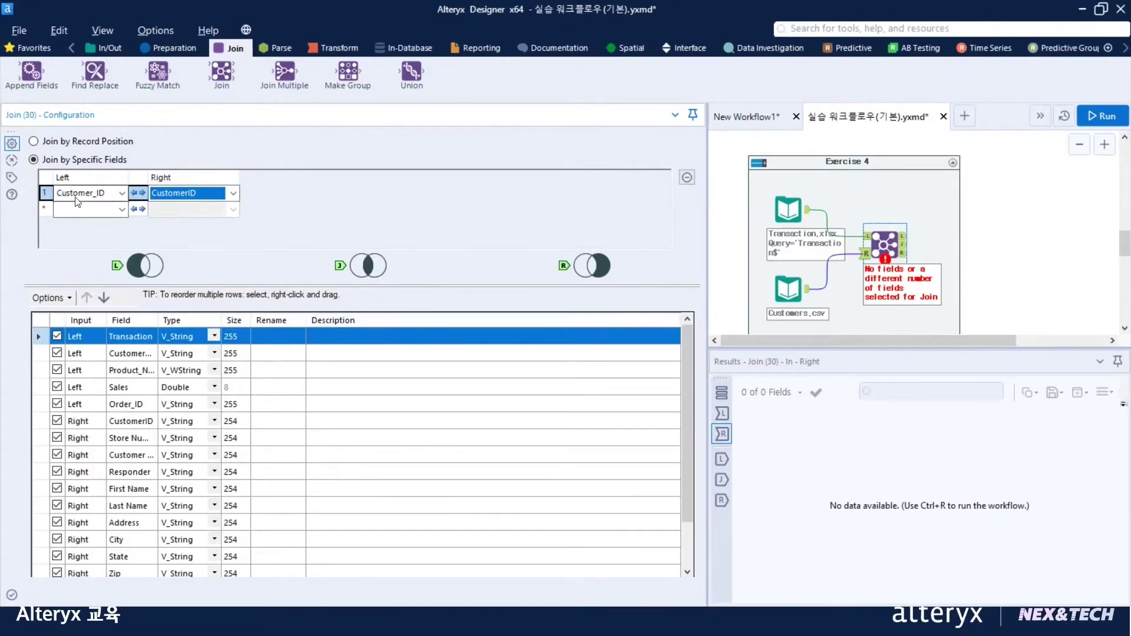
- Run the workflow, give the canvas more room, and display the Join tool's matched (J) output
left_click(1104, 116)
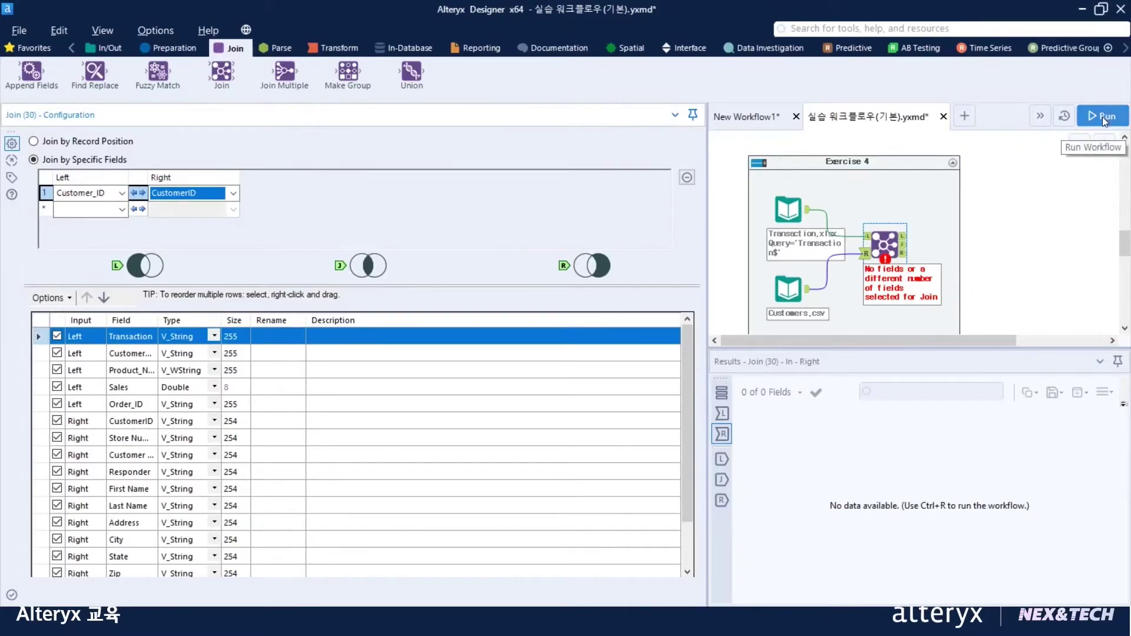
left_click(1102, 117)
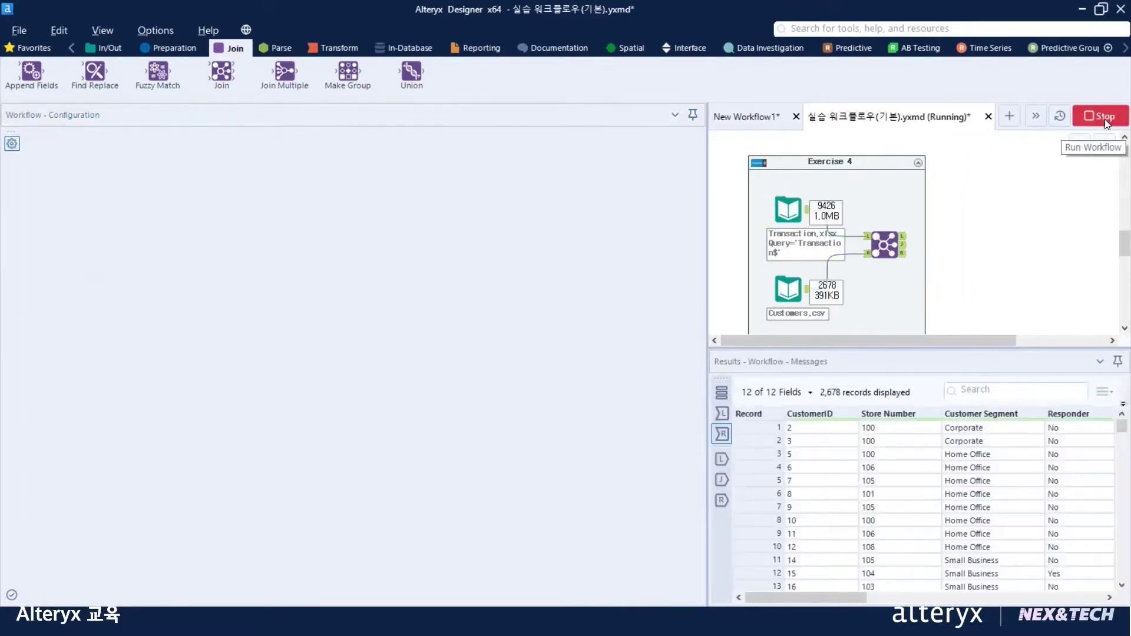
left_click(682, 369)
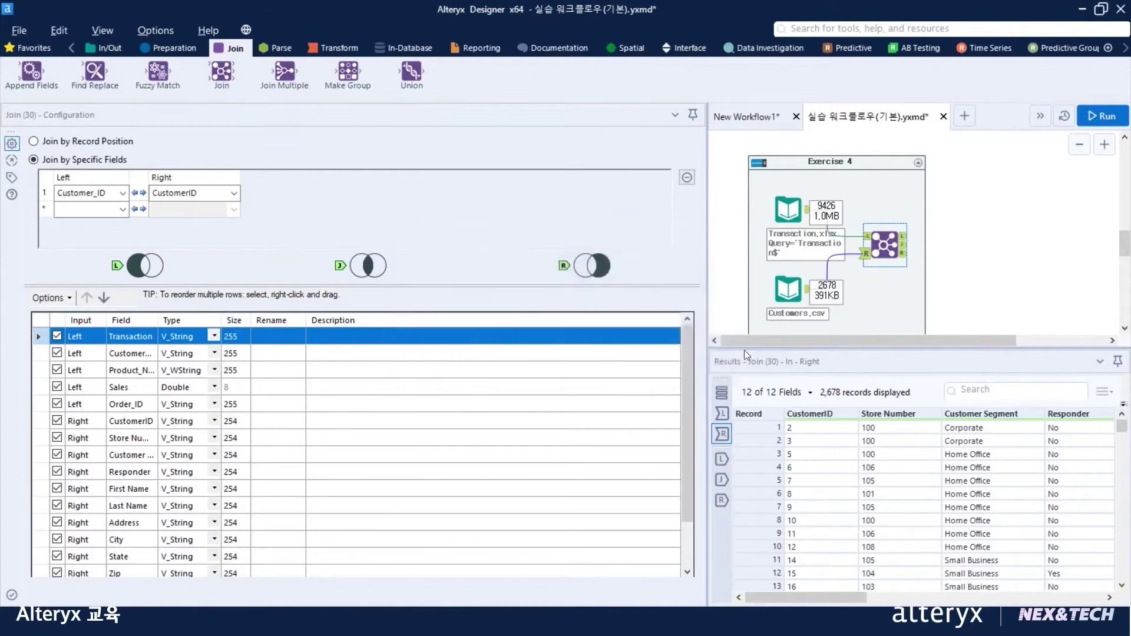
left_click_drag(763, 341, 787, 339)
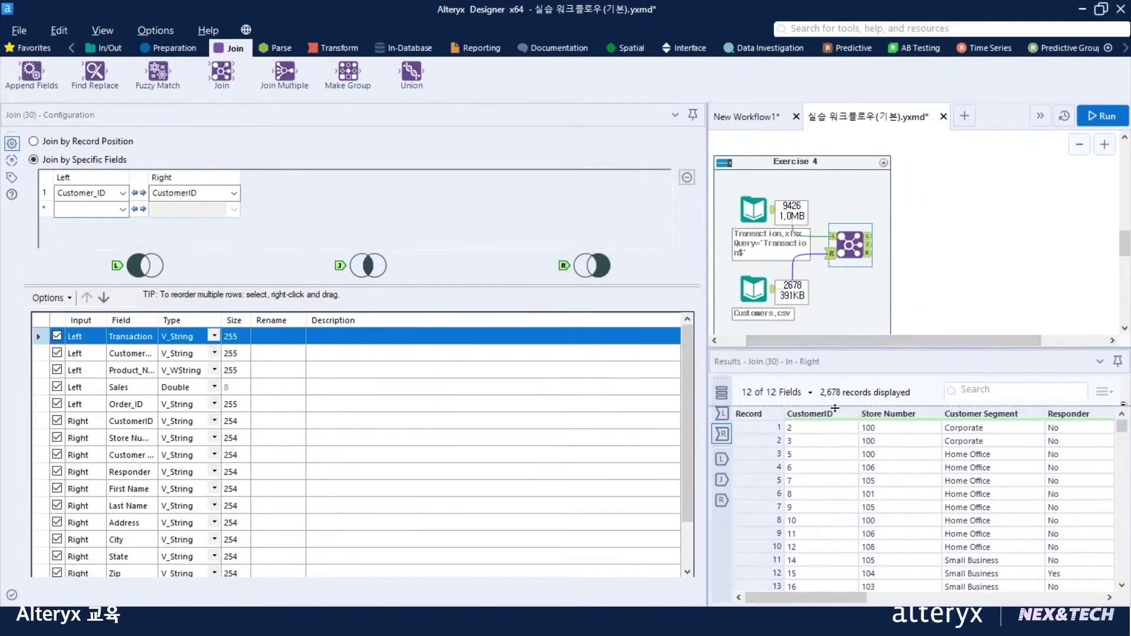
left_click_drag(835, 409, 835, 416)
left_click_drag(491, 292, 460, 292)
left_click(655, 249)
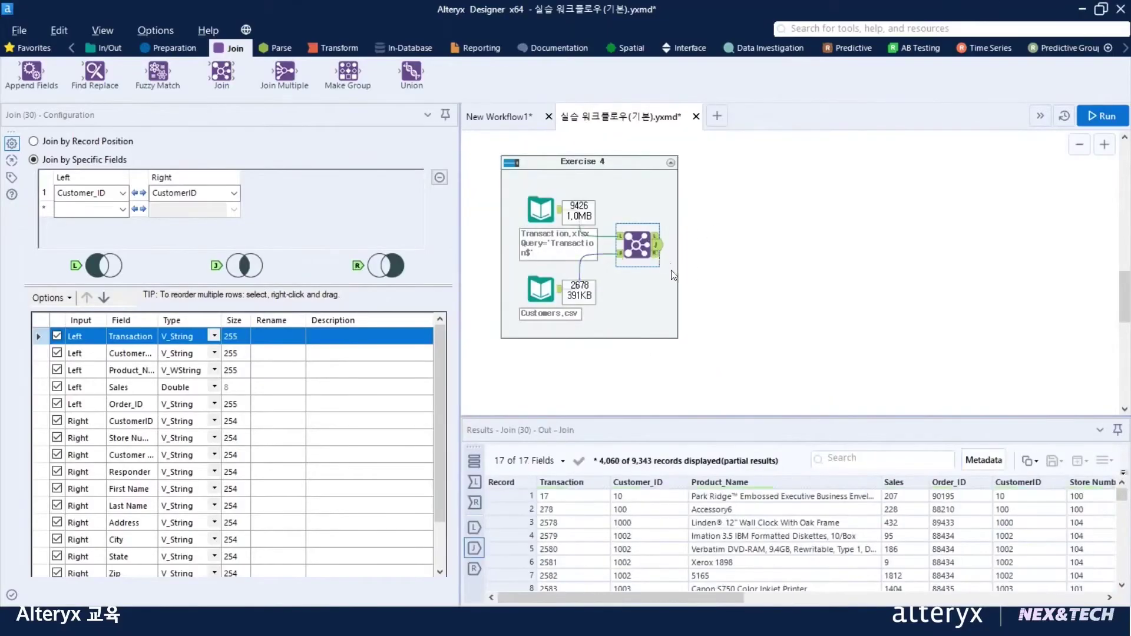
- Examine the joined records across the Transaction and Customers columns, comparing Customer_ID with CustomerID
scroll(682, 256, "up", 3)
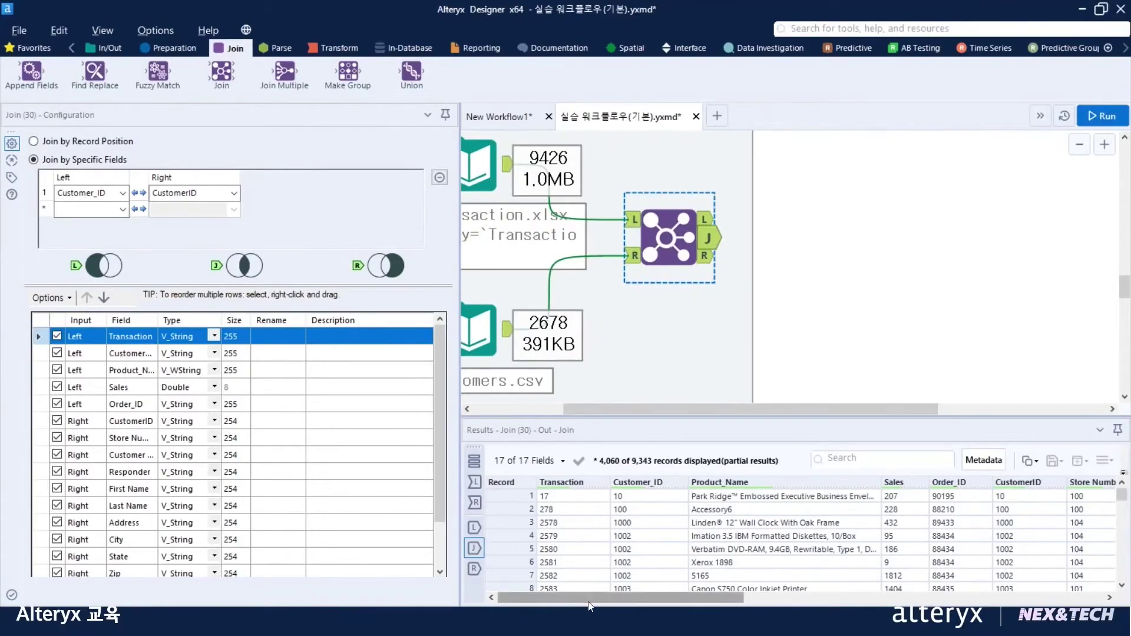
left_click_drag(628, 418, 628, 387)
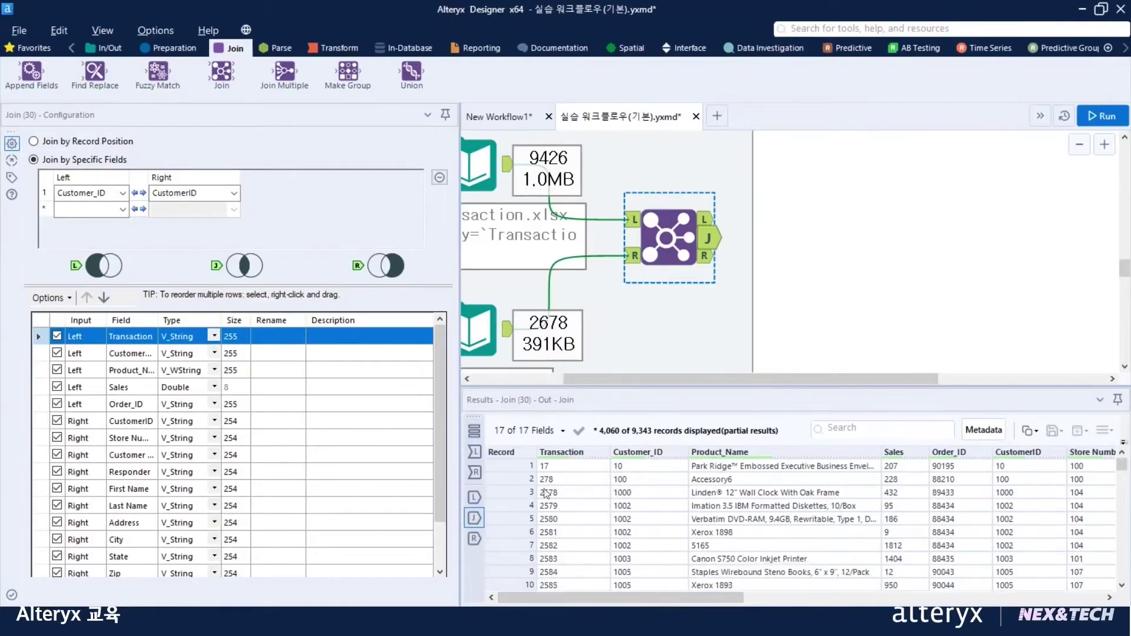
left_click(503, 465)
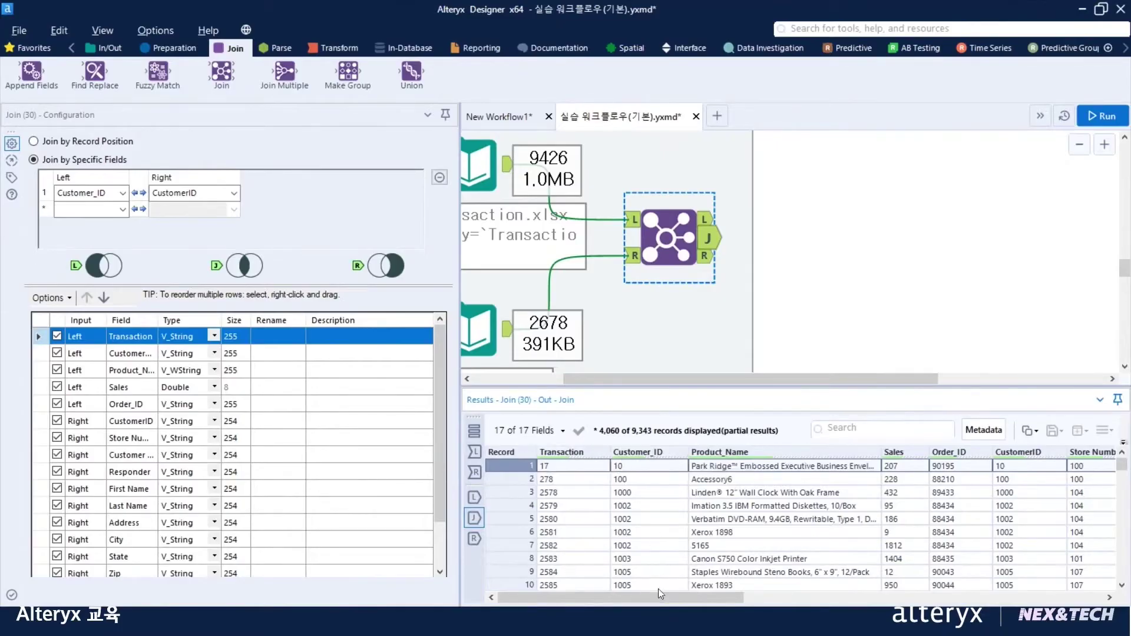
left_click_drag(660, 603, 734, 605)
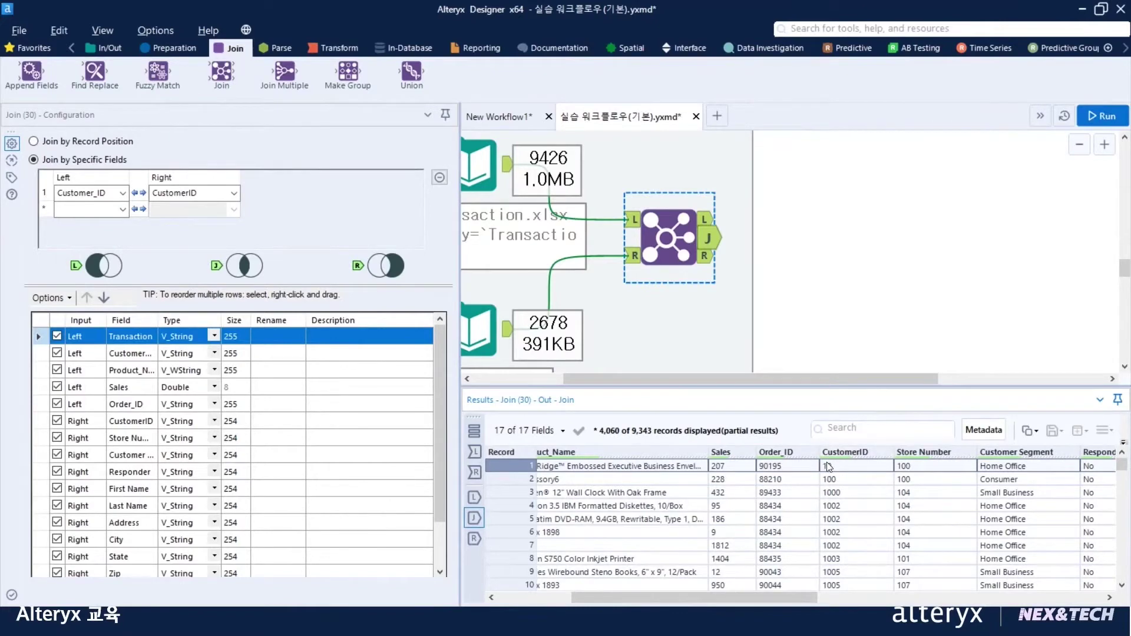
left_click_drag(773, 597, 640, 588)
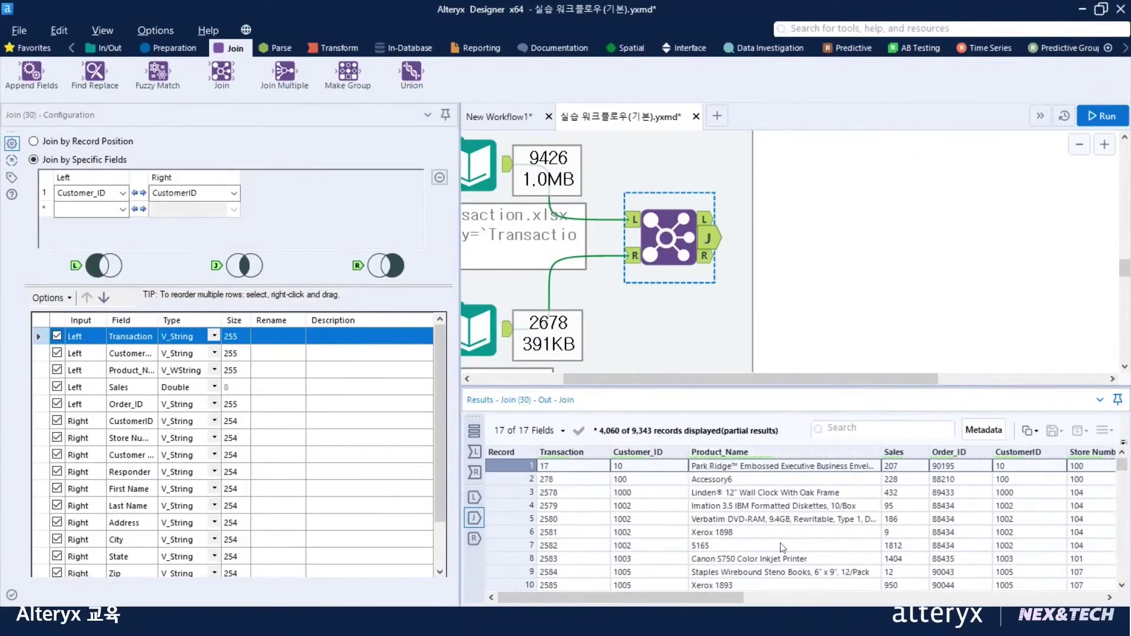
left_click_drag(696, 597, 927, 597)
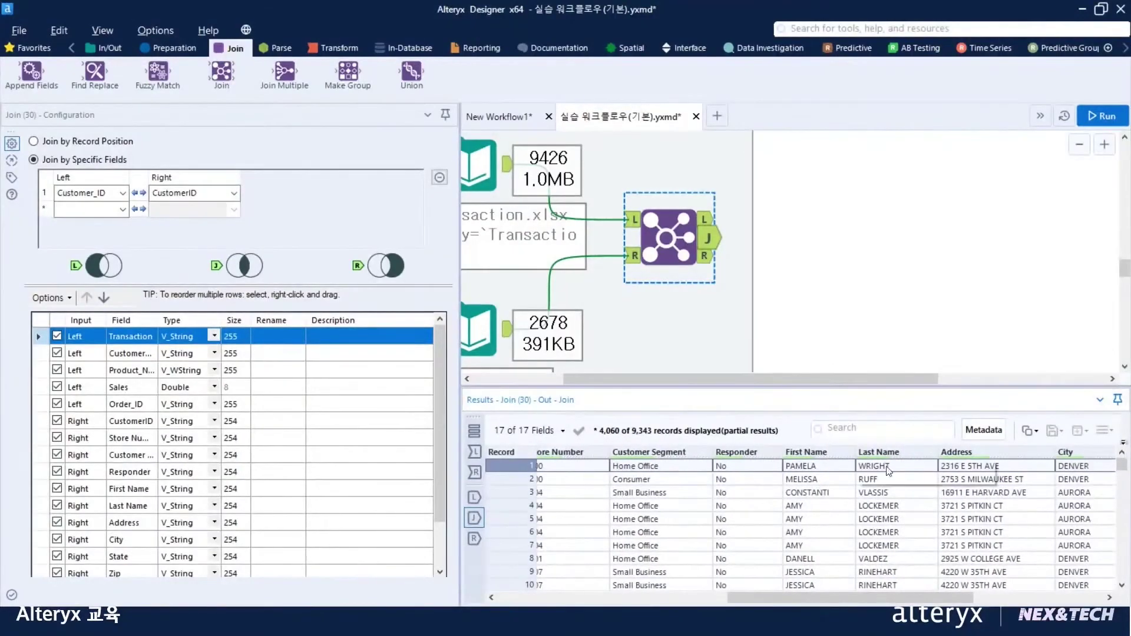
left_click_drag(793, 597, 559, 597)
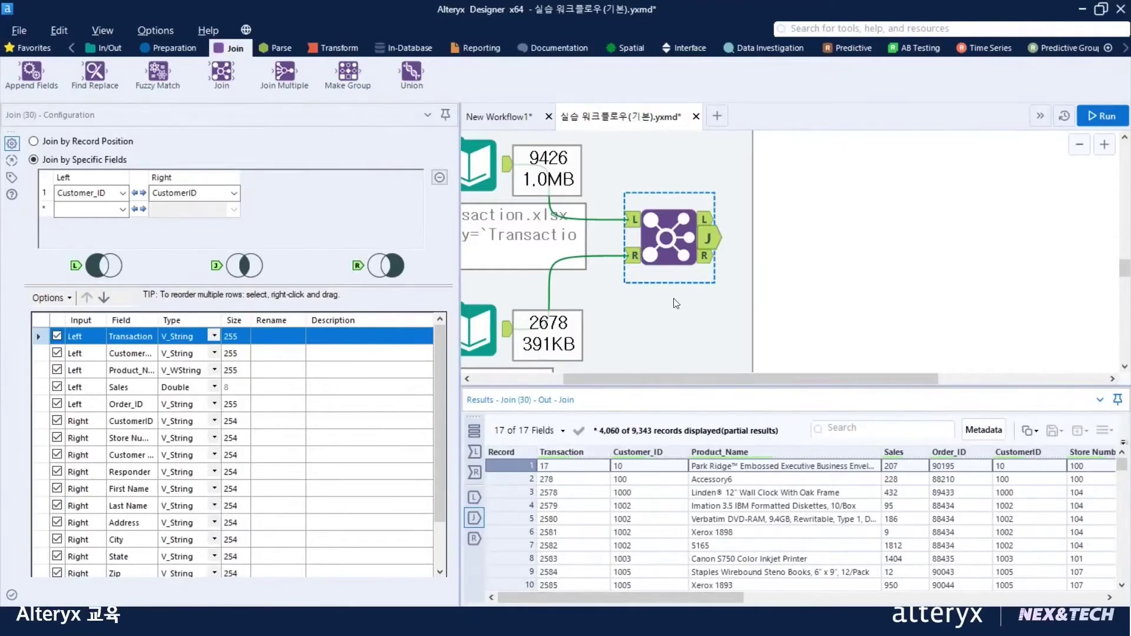
- Display the Join tool's left unmatched (L) output and inspect the Customer_ID values of its records
left_click(712, 224)
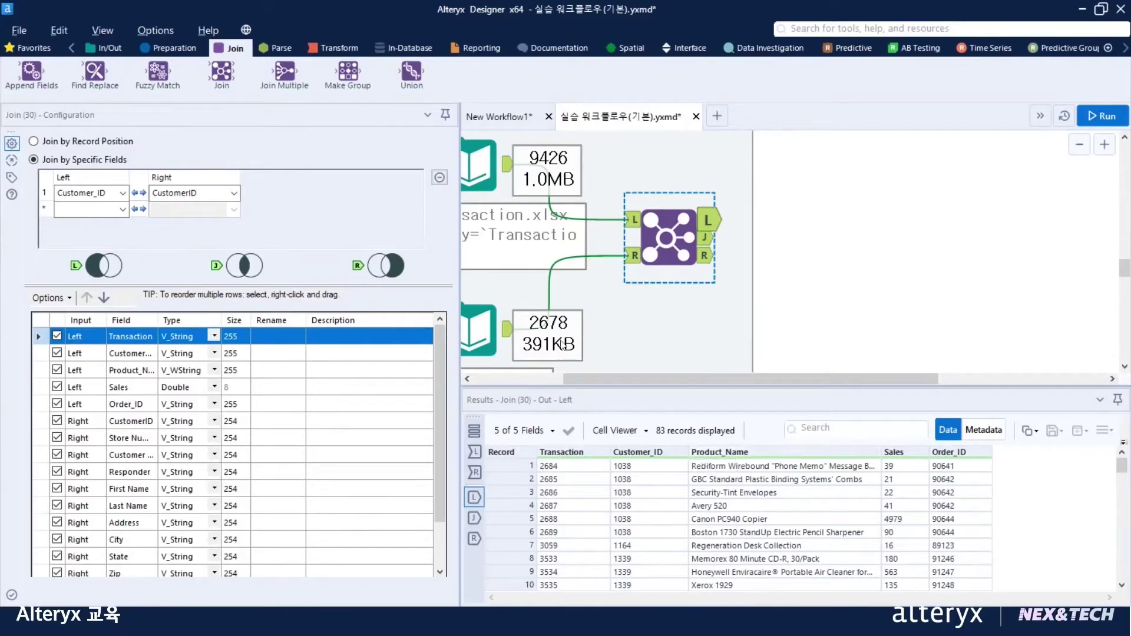
mouse_move(625, 373)
left_mouse_down()
mouse_move(592, 376)
mouse_move(604, 374)
left_mouse_up()
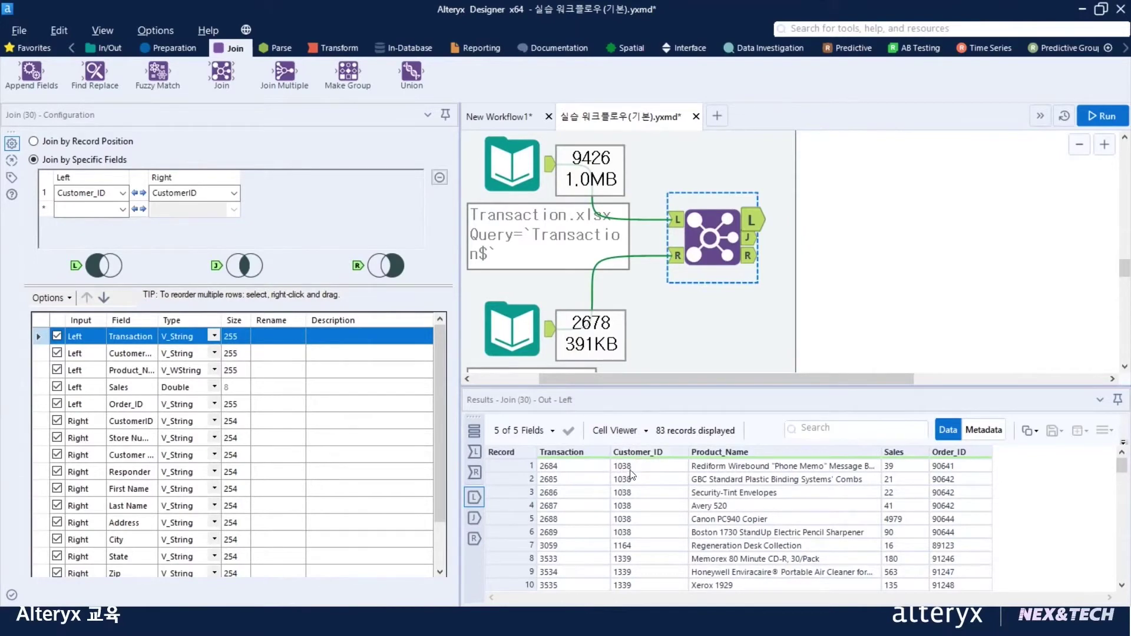
left_click(631, 471)
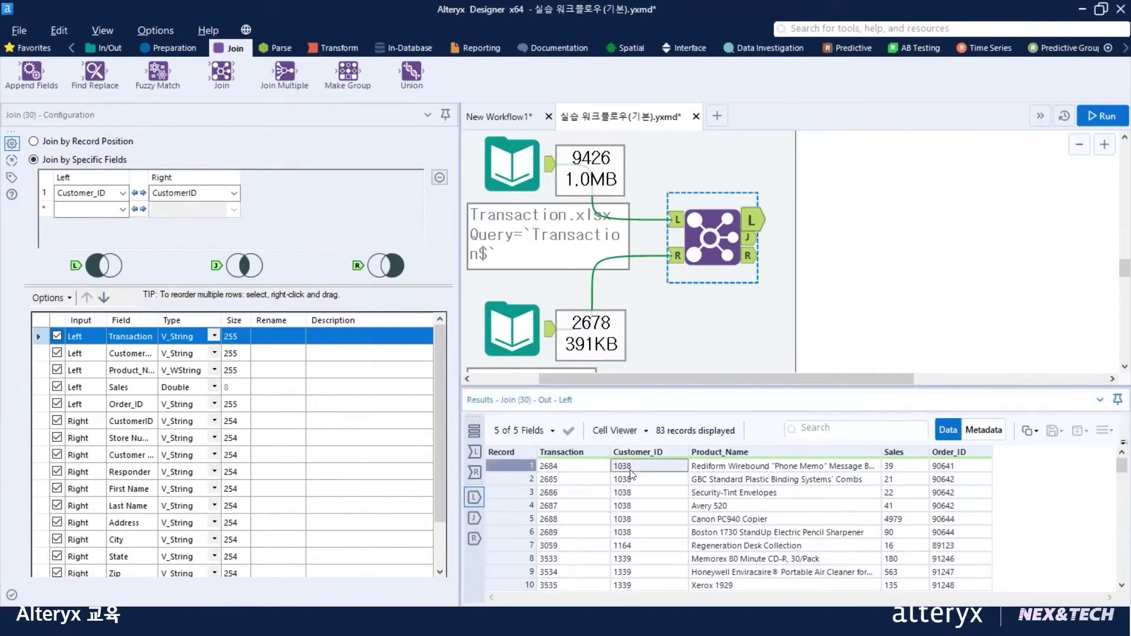
left_click(633, 548)
- Display the output records of the Customers.csv input to check them against the unmatched customer IDs
left_click(533, 339)
scroll(543, 336, "down", 2)
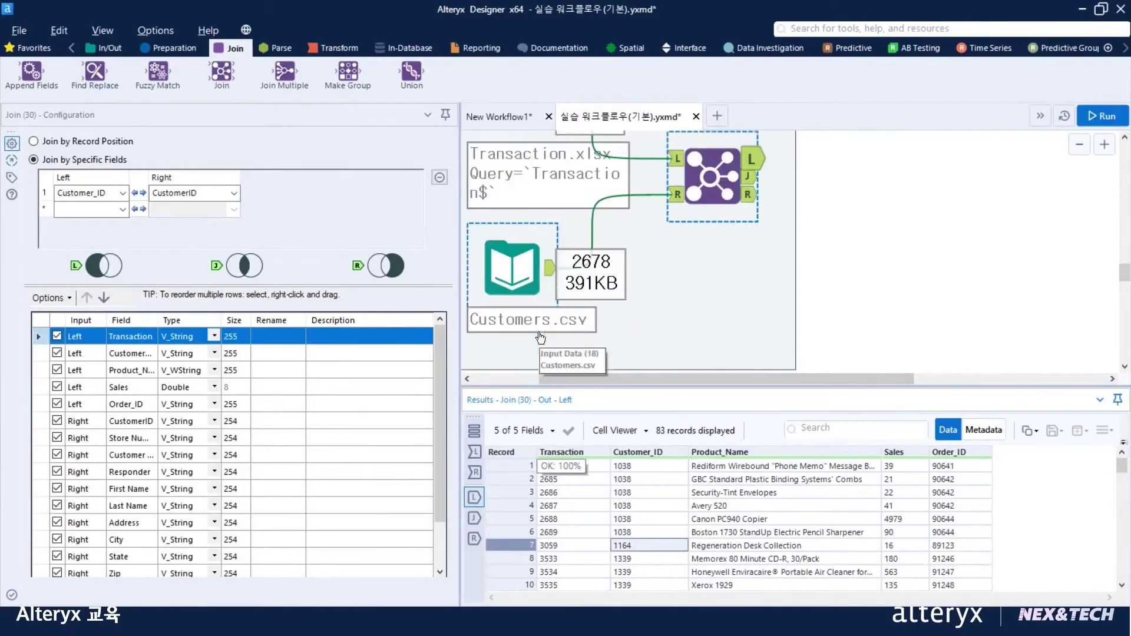
left_click(535, 246)
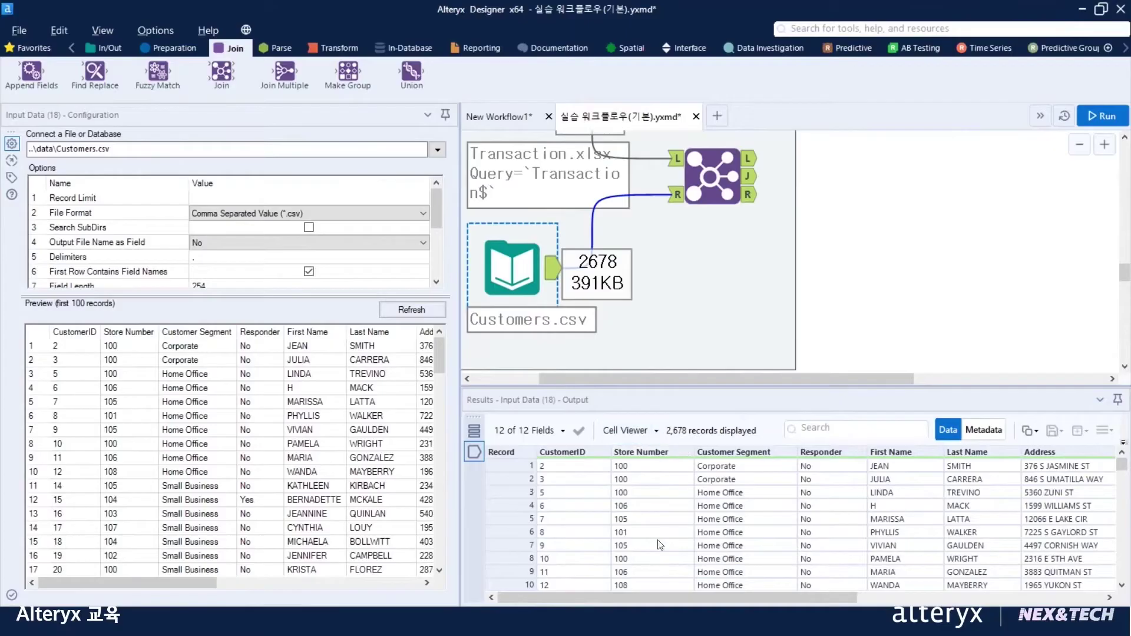
- Check the Join tool's left (L) and right (R) unmatched outputs against the Customers.csv input records
left_click(711, 177)
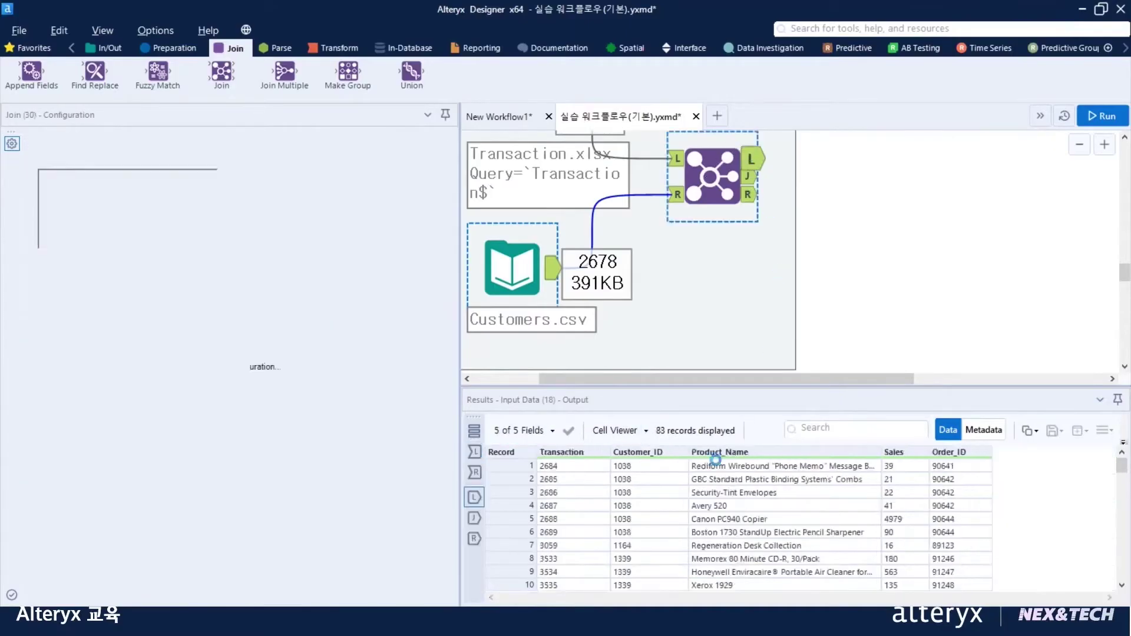
scroll(844, 269, "up", 1)
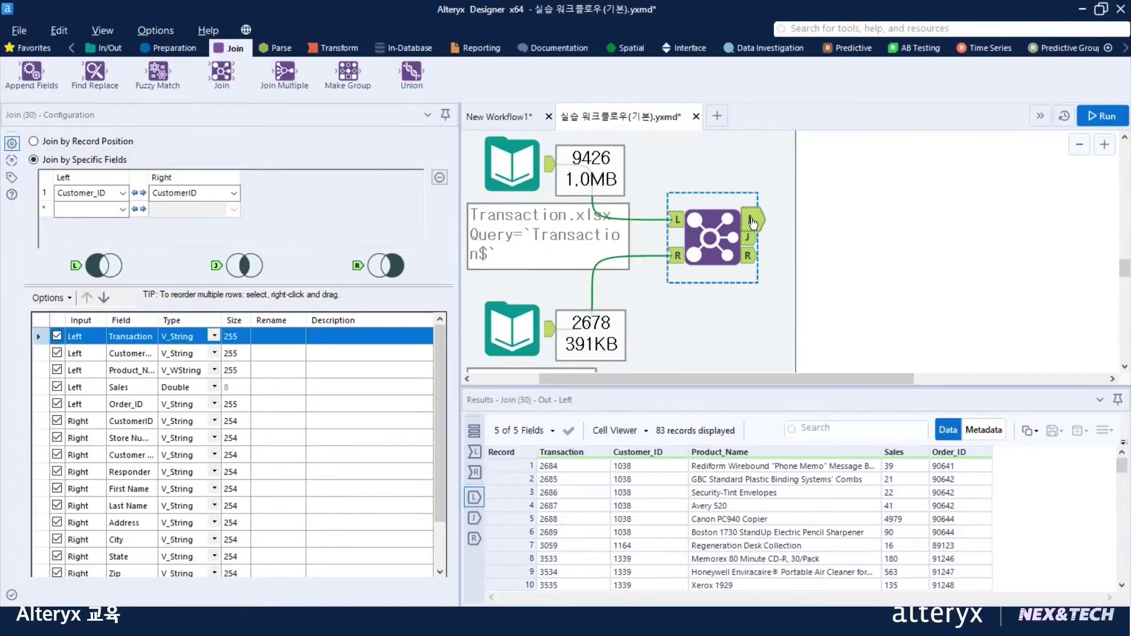
left_click_drag(771, 192, 779, 183)
left_click(746, 263)
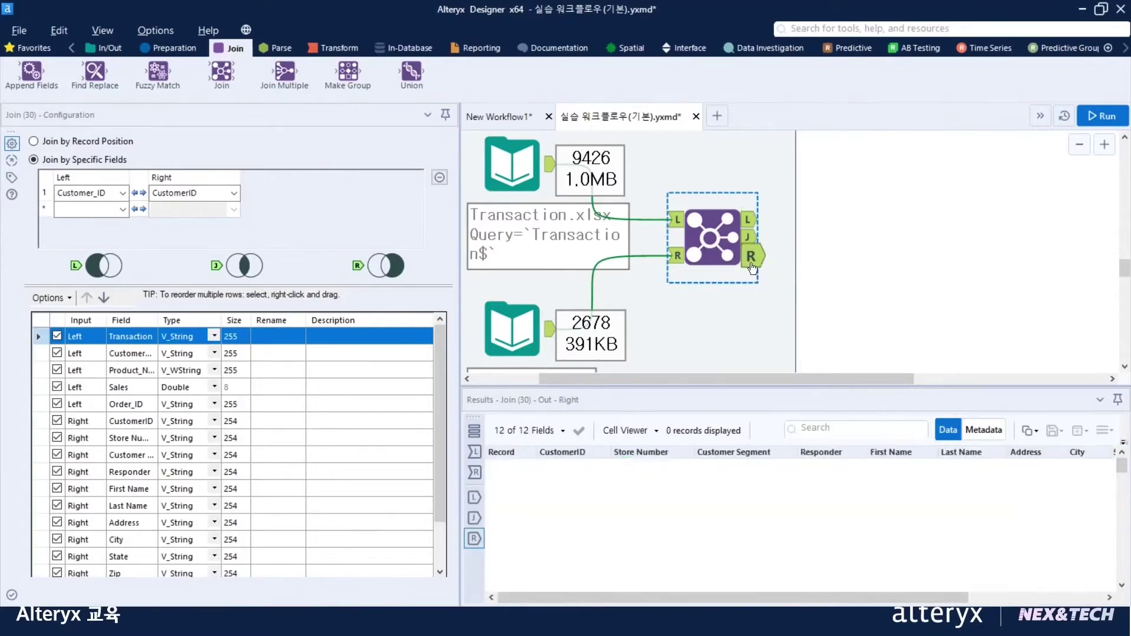
left_click(523, 312)
scroll(523, 307, "down", 1)
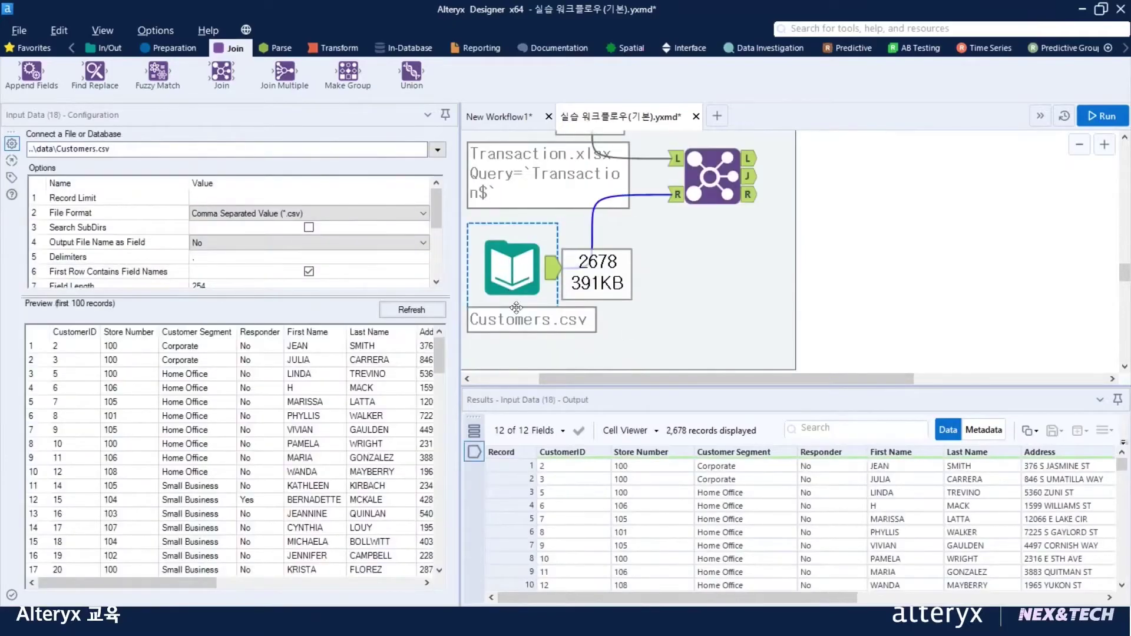
scroll(556, 295, "up", 1)
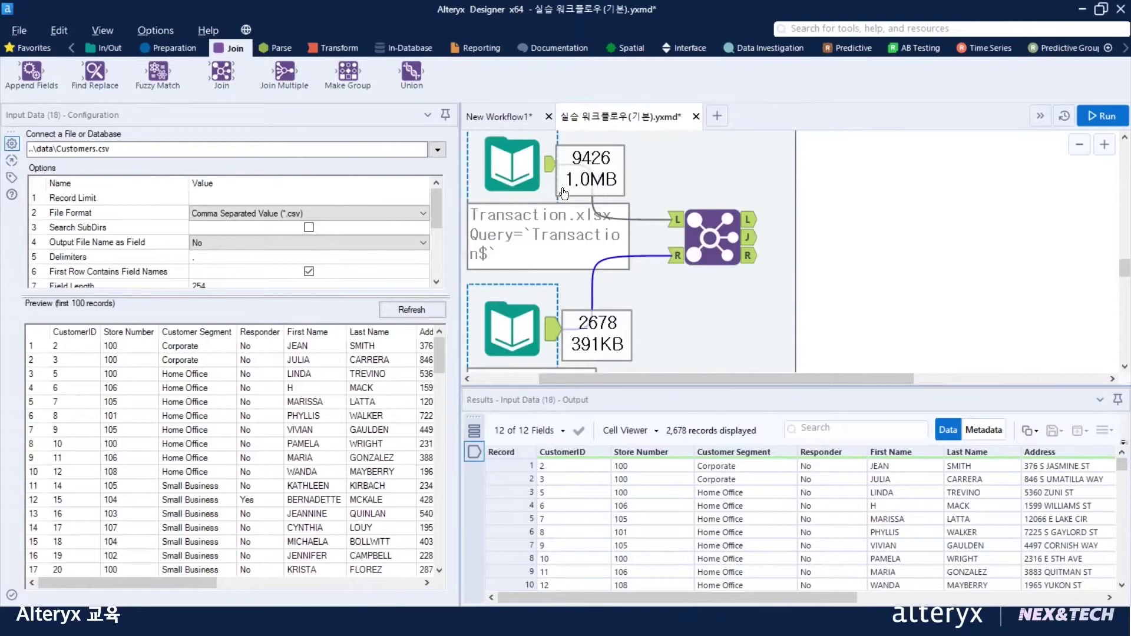
- Display the Join tool's matched (J) output and examine its columns from Customer_ID and Sales through Customer Segment
left_click(751, 247)
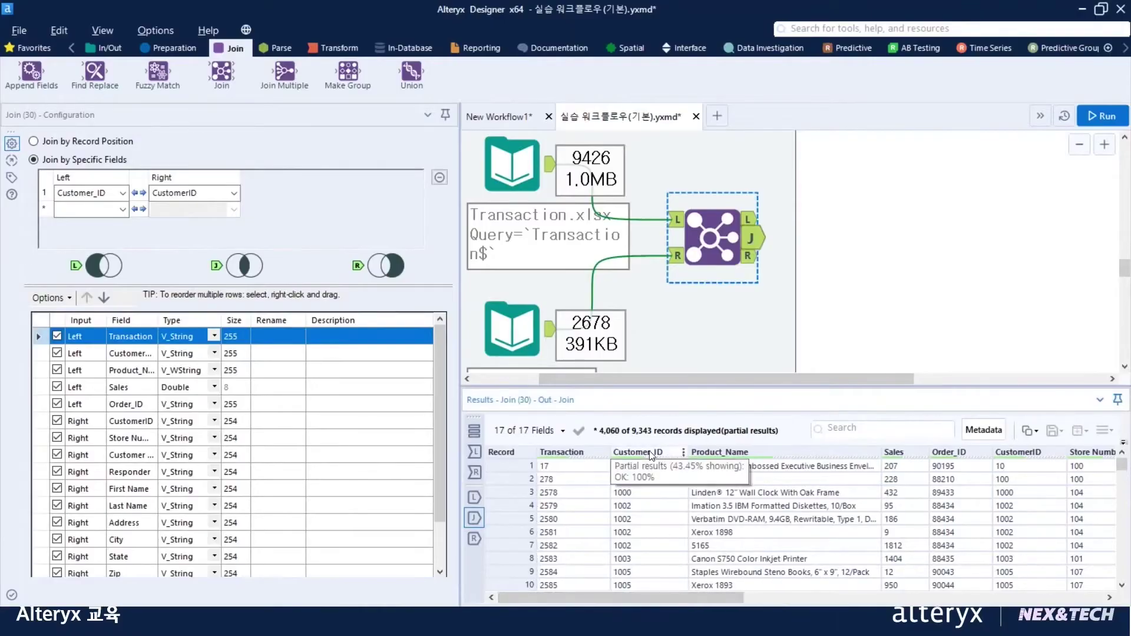
mouse_move(897, 457)
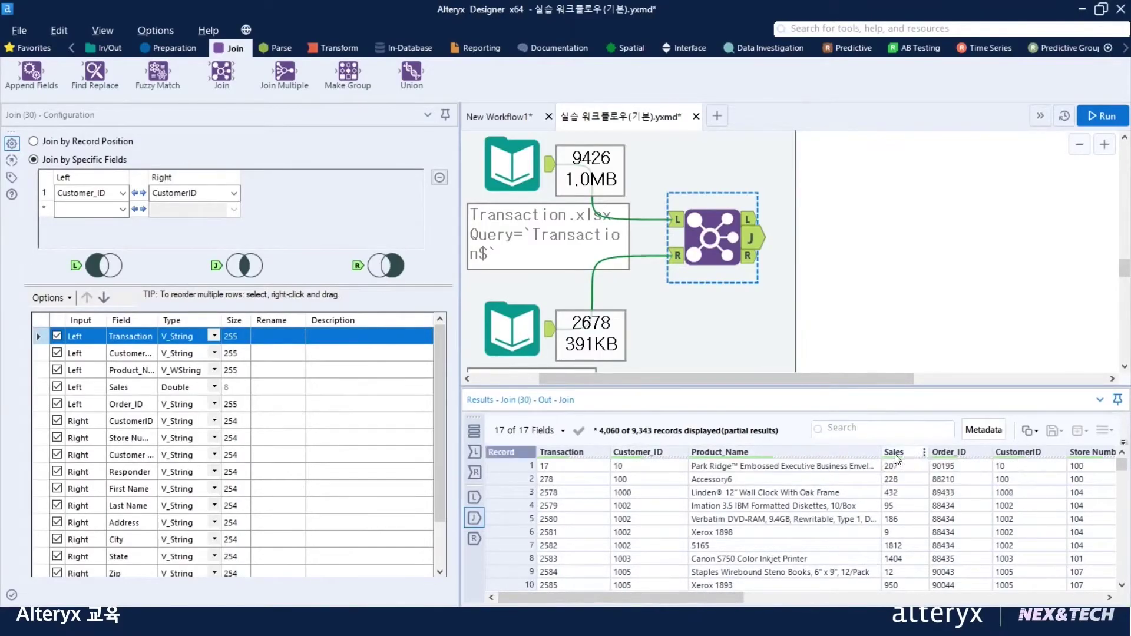
left_click_drag(697, 599, 791, 596)
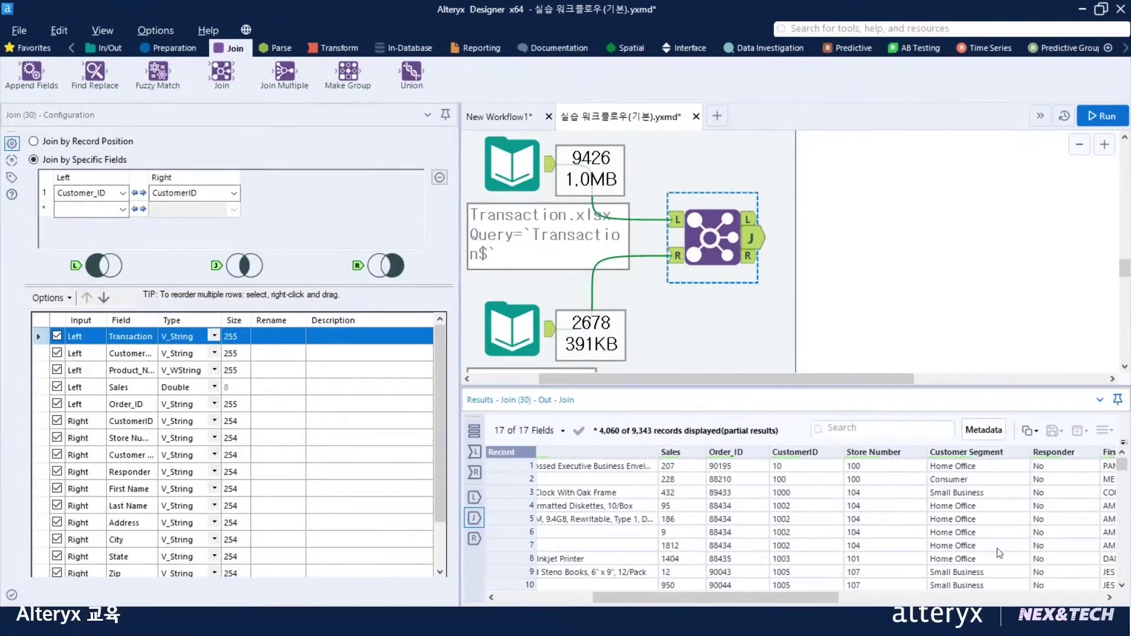
mouse_move(664, 446)
- Deselect all fields in the Join tool's configuration, then include only Sales from the left input and Customer Segment from the right
left_click_drag(436, 362, 416, 330)
left_click(415, 335)
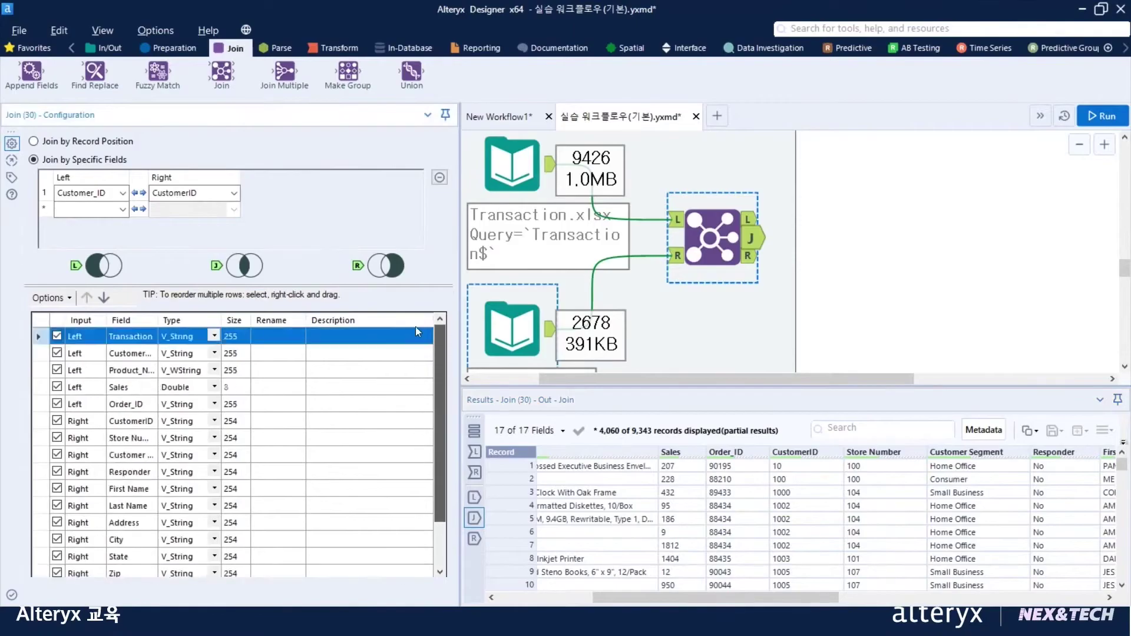
left_click(67, 301)
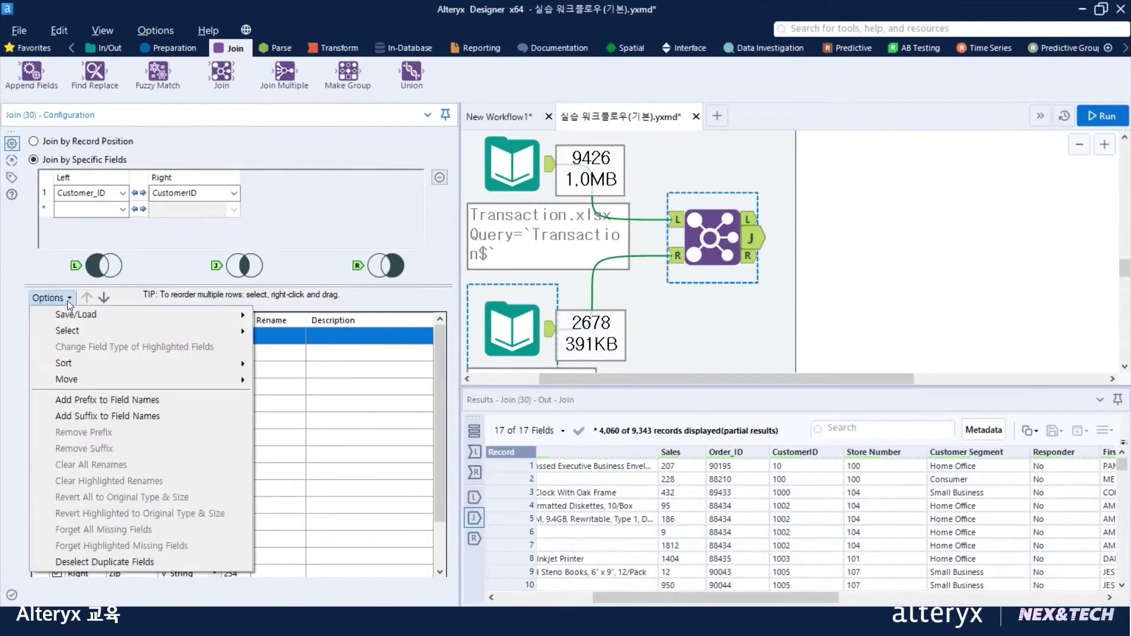
mouse_move(66, 333)
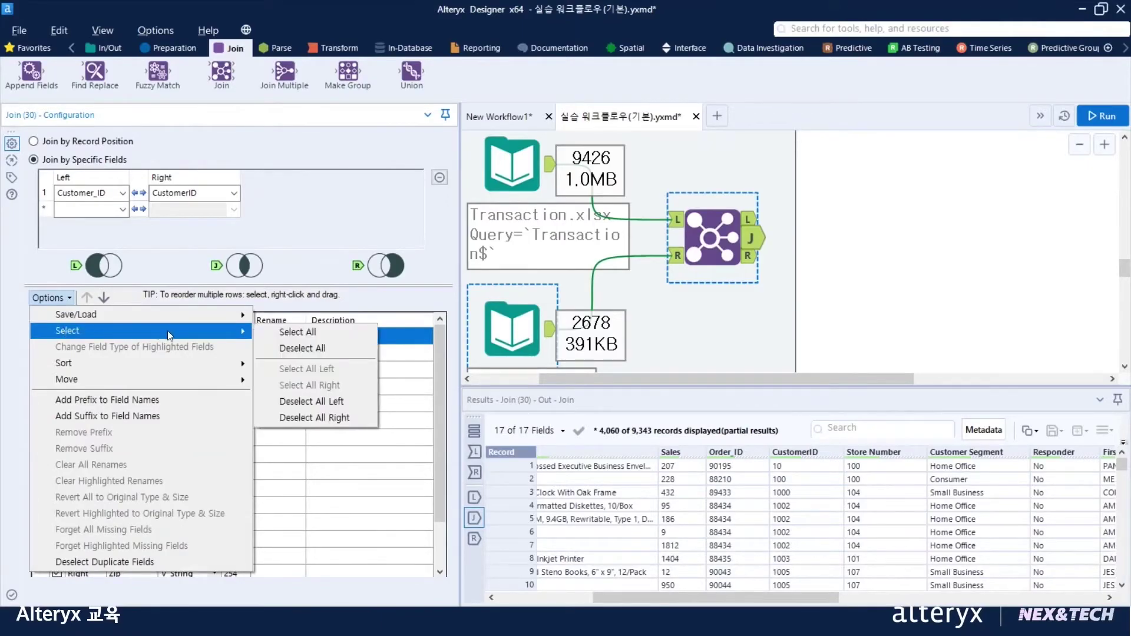
left_click(296, 354)
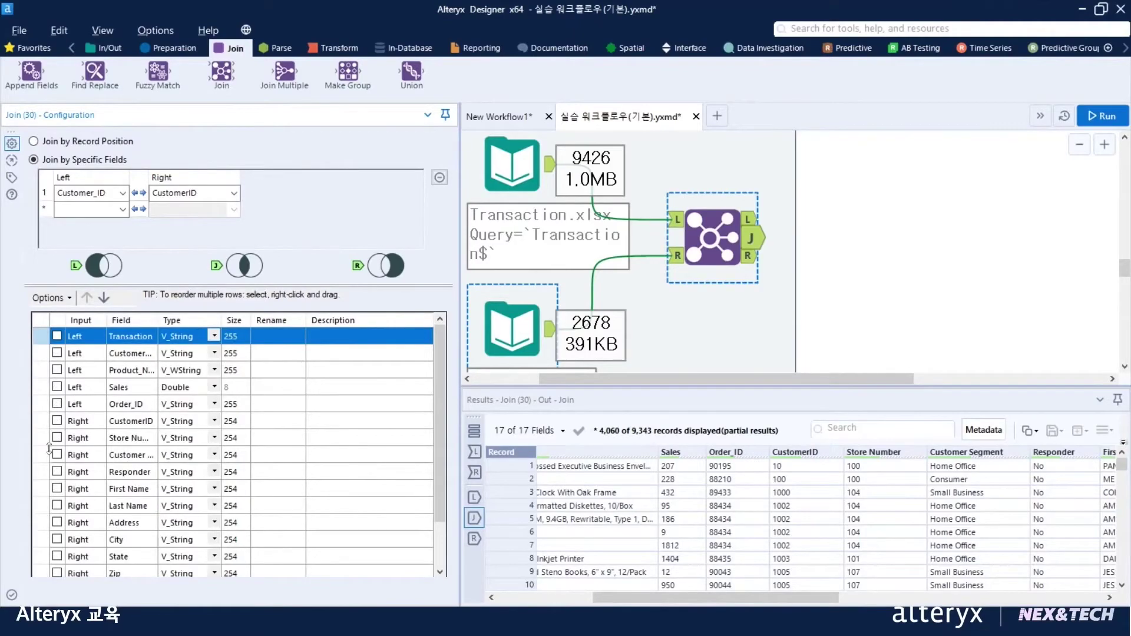
left_click(57, 387)
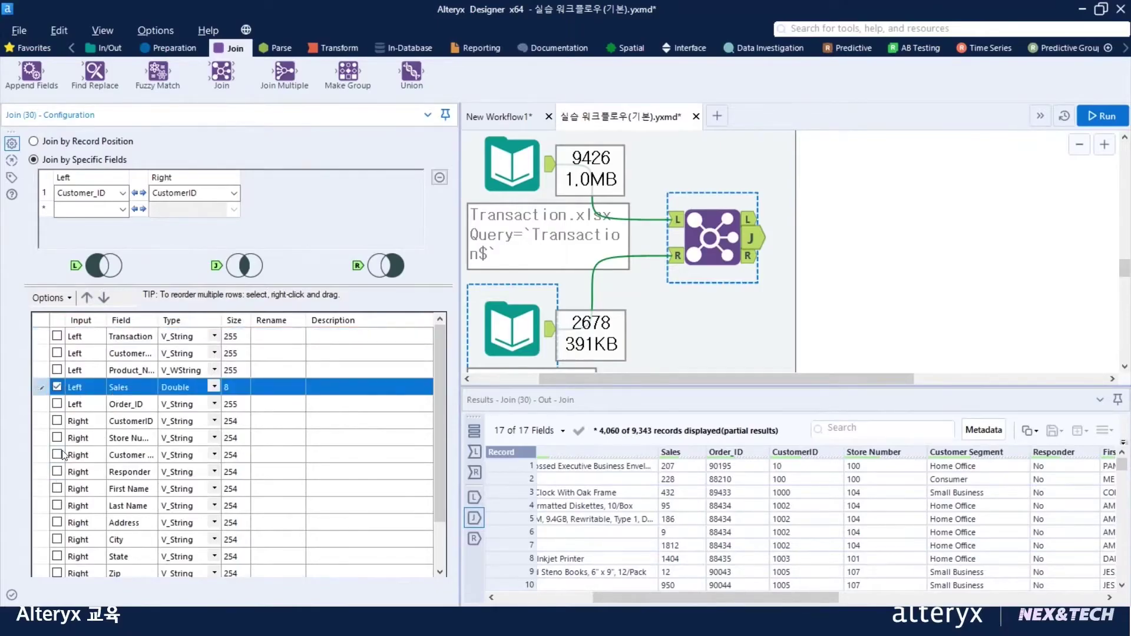
double_click(158, 320)
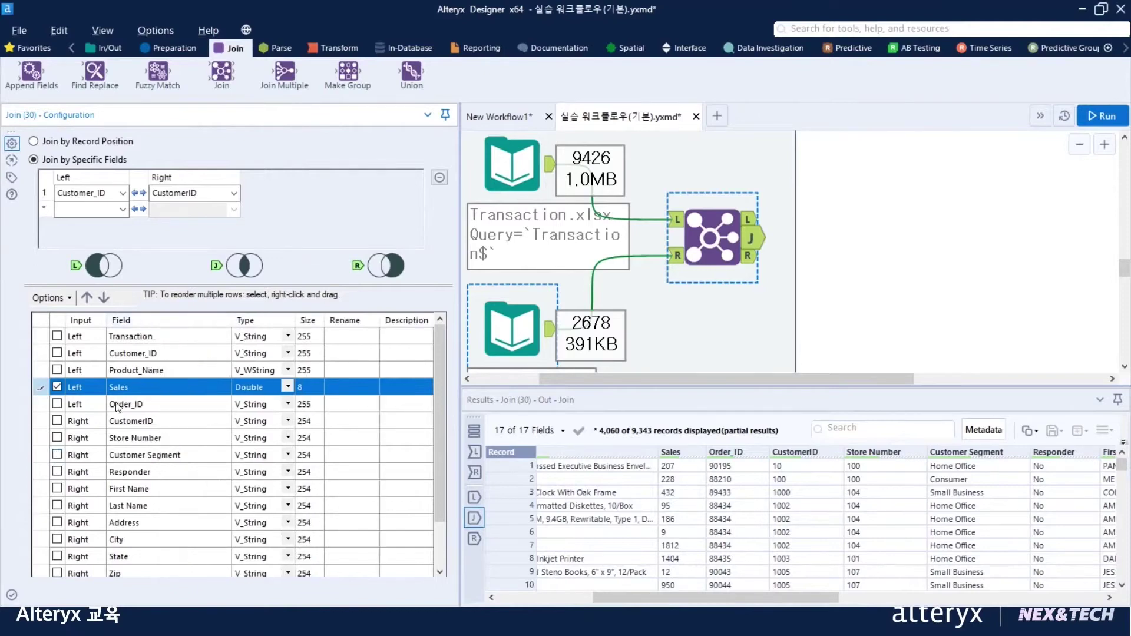
left_click(57, 456)
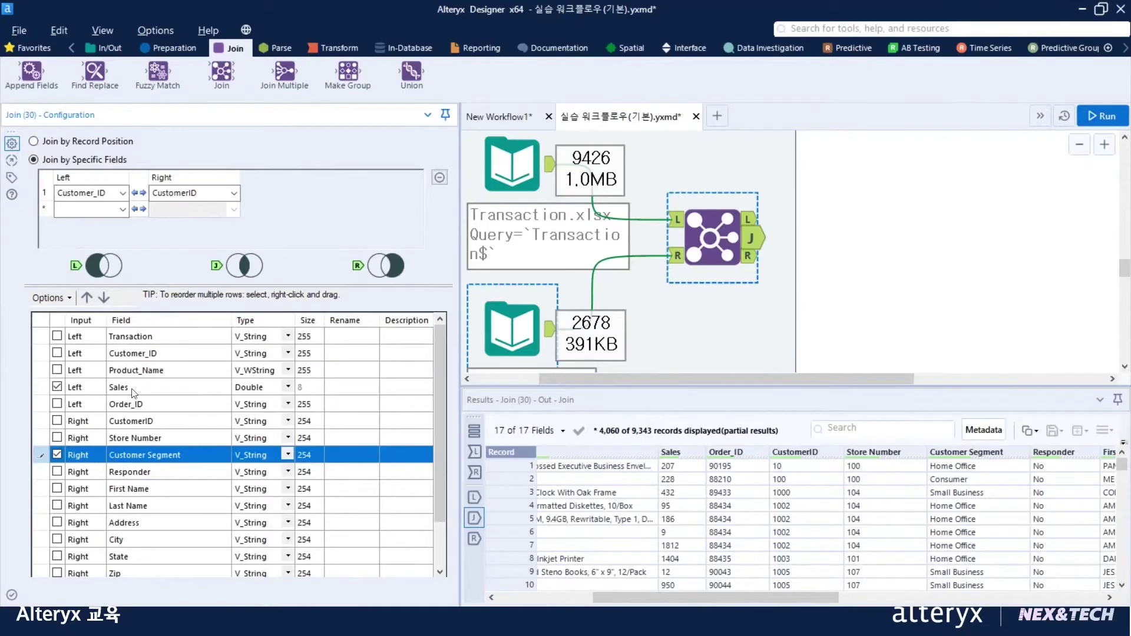
- Run the workflow and display the Join tool's left unmatched (L) output
left_click(1111, 125)
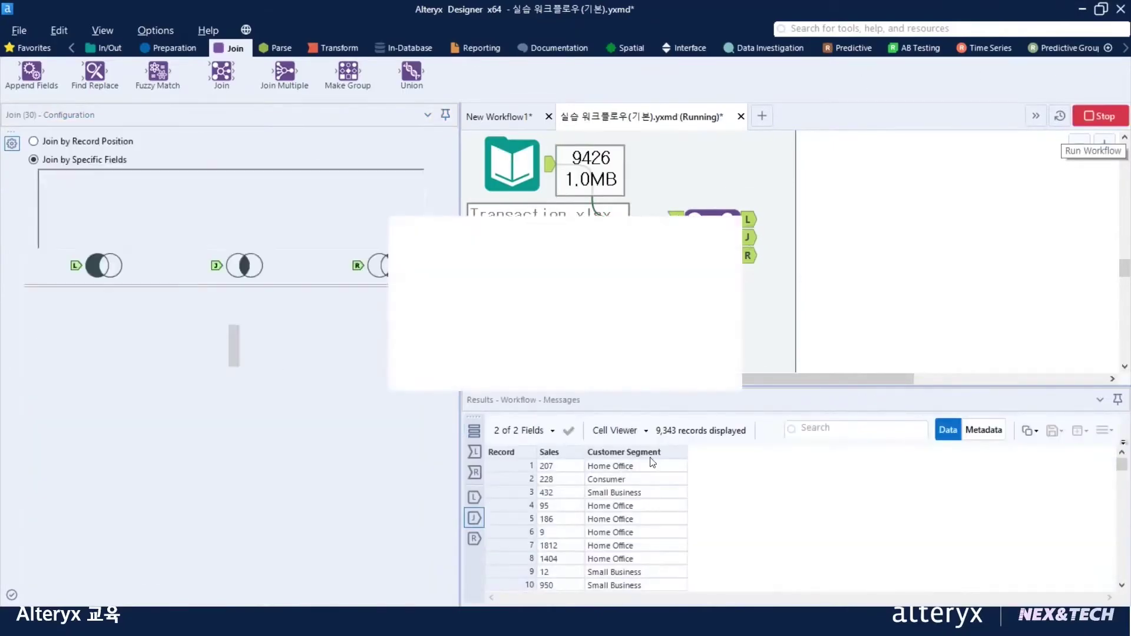
left_click(697, 366)
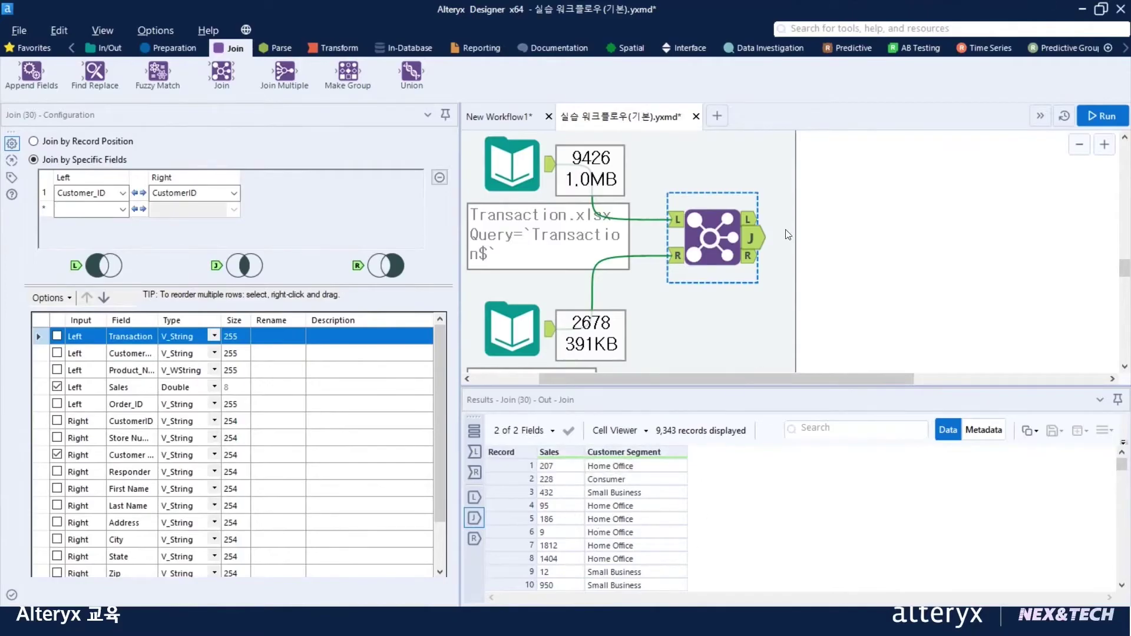
left_click(755, 223)
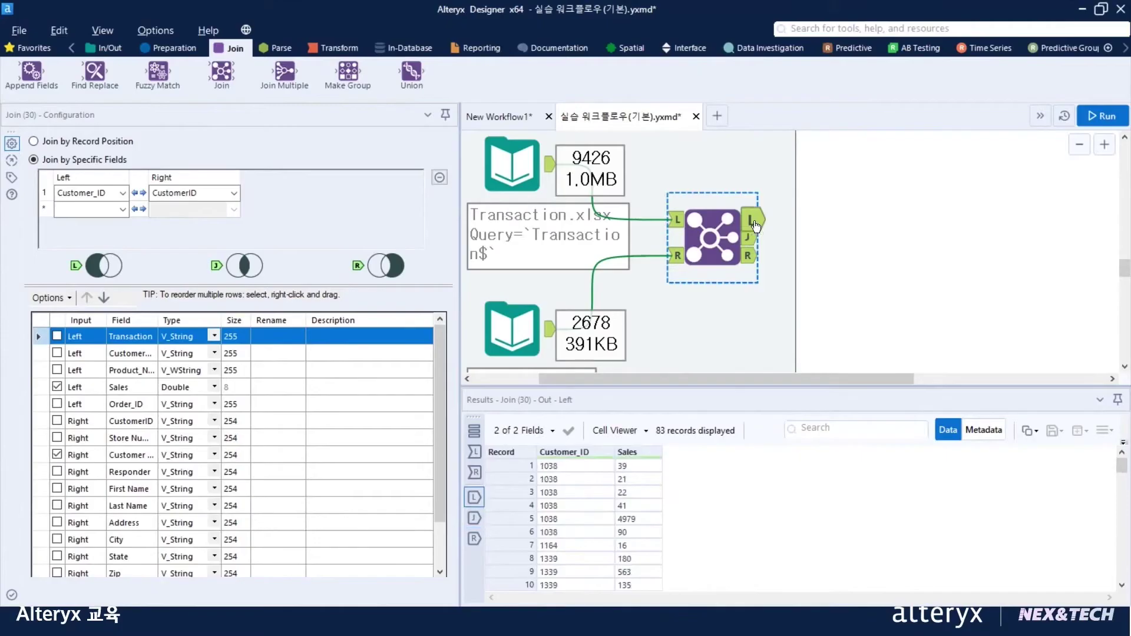
- Add a Select tool connected to the Join tool's L output and review the fields of the unmatched records
left_click(176, 46)
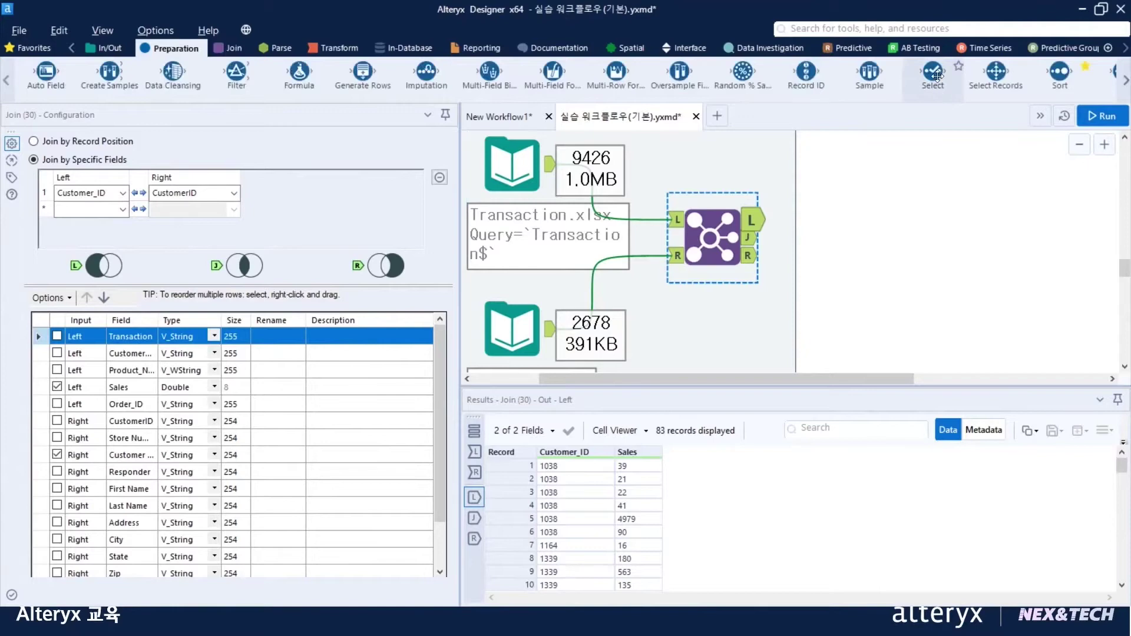
left_click_drag(937, 75, 822, 163)
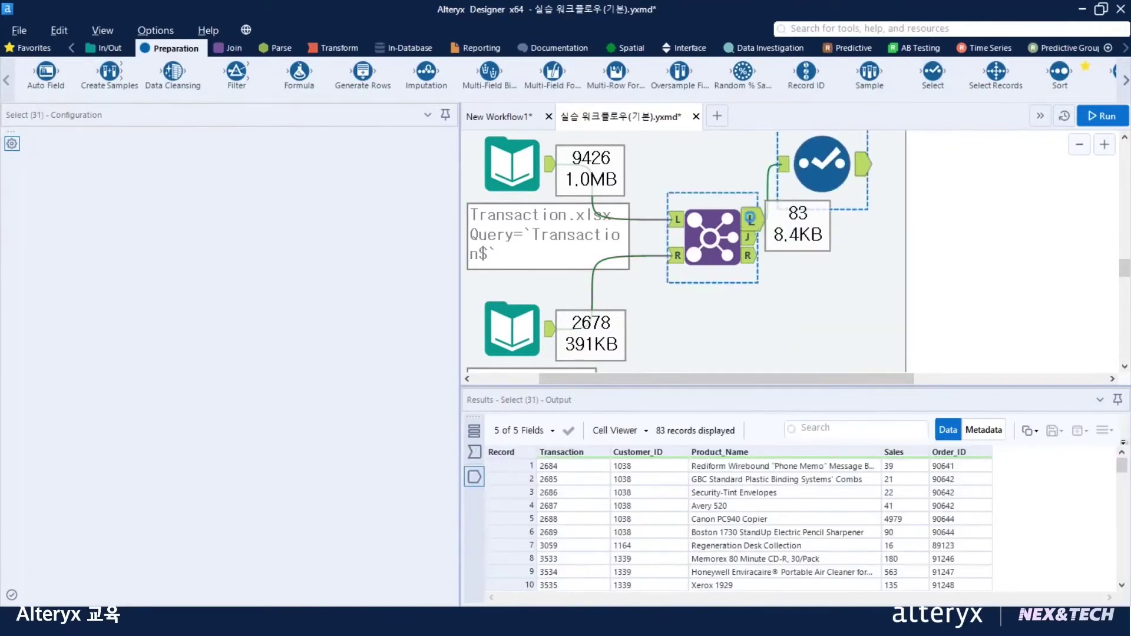
left_click(751, 224)
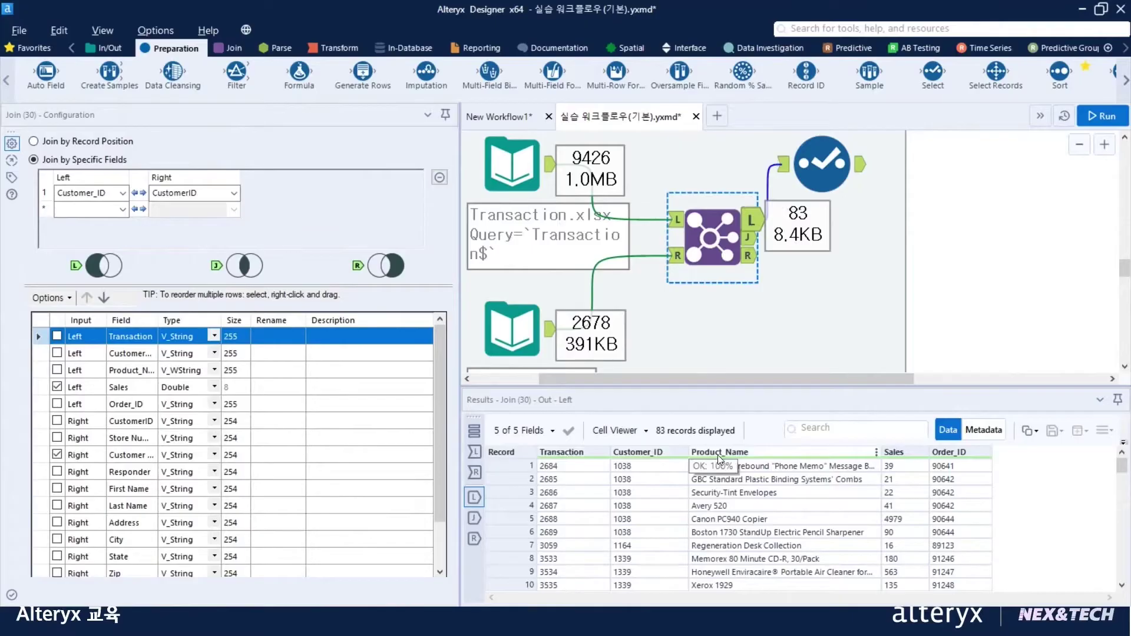
left_click(950, 457)
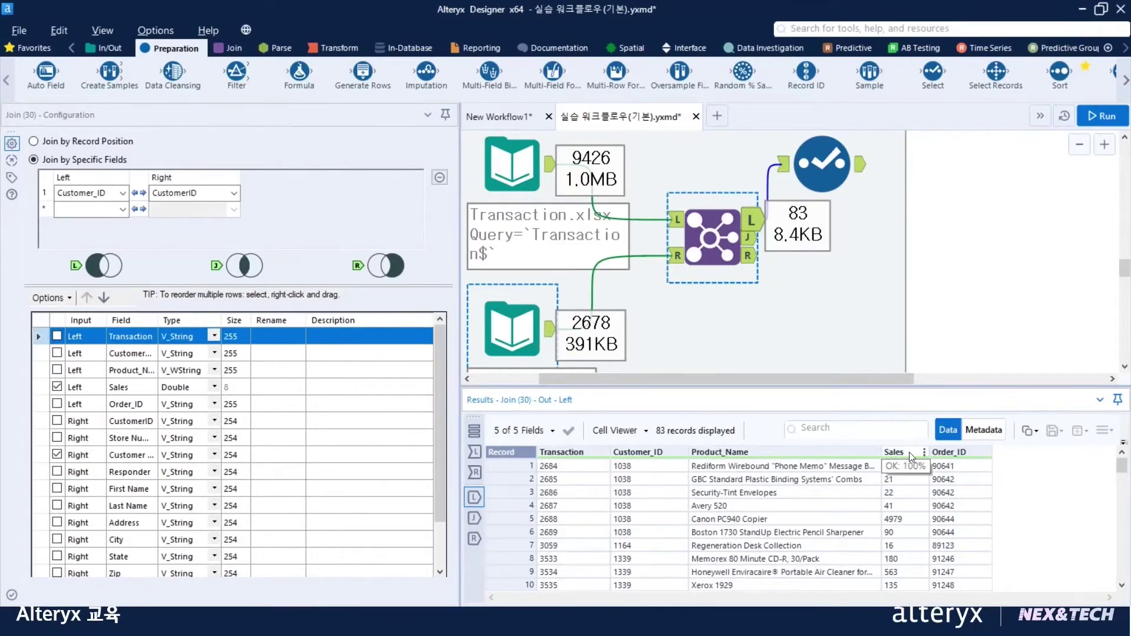
- Deselect Transaction, Customer_ID, Product_Name and Order_ID in the Select tool, leaving Sales and *Unknown included
left_click(820, 165)
scroll(922, 237, "up", 2)
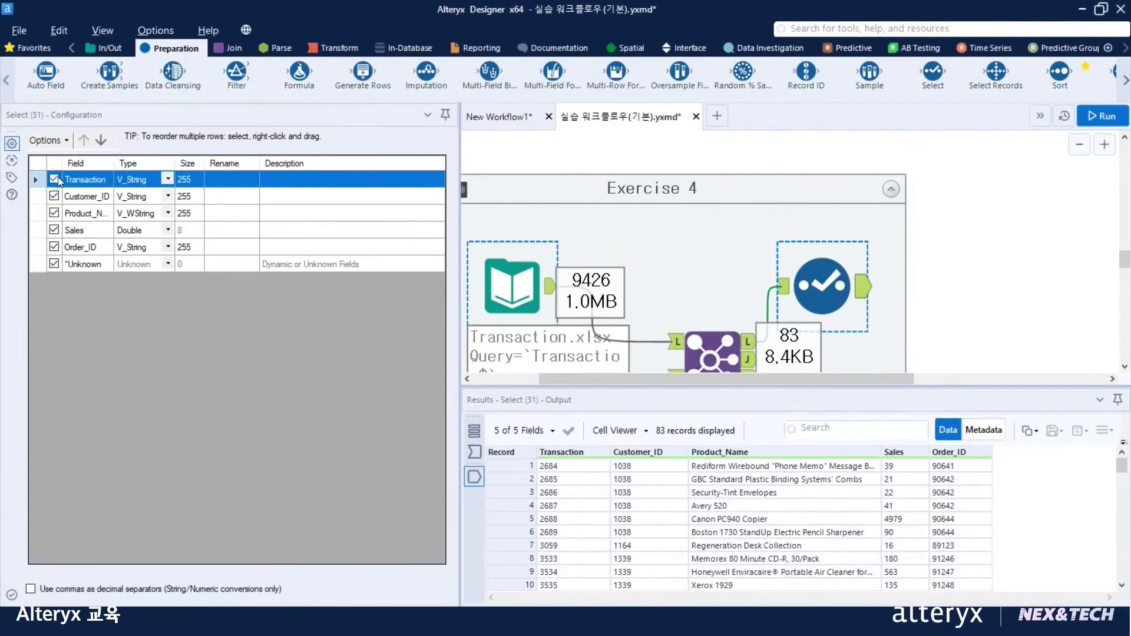
left_click(54, 180)
left_click(54, 196)
left_click(54, 213)
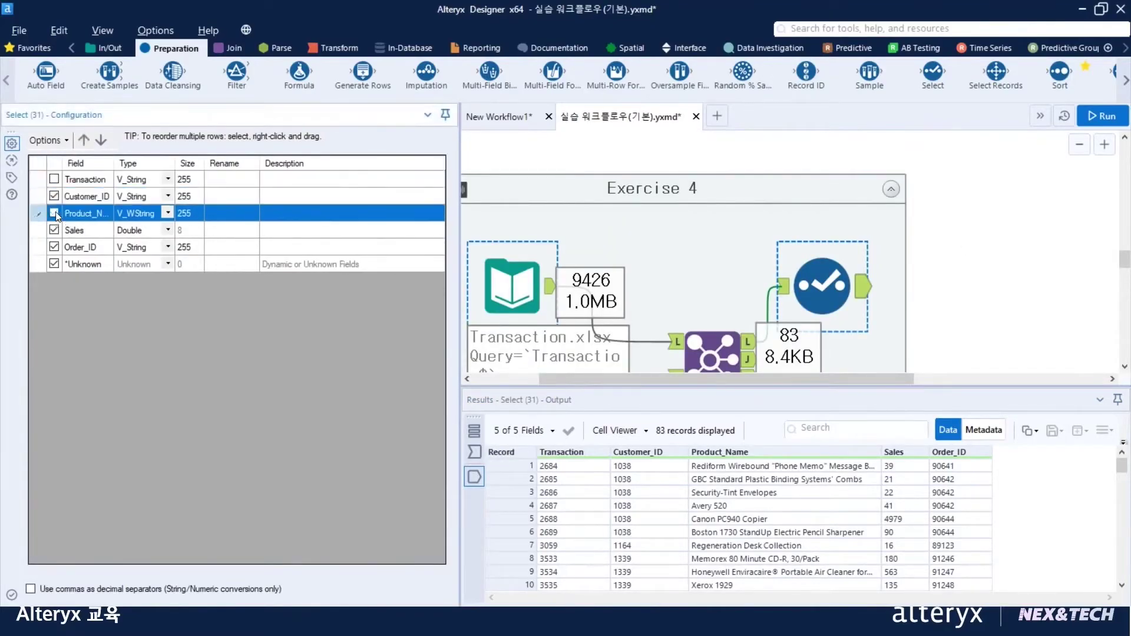
left_click(54, 247)
left_click(54, 197)
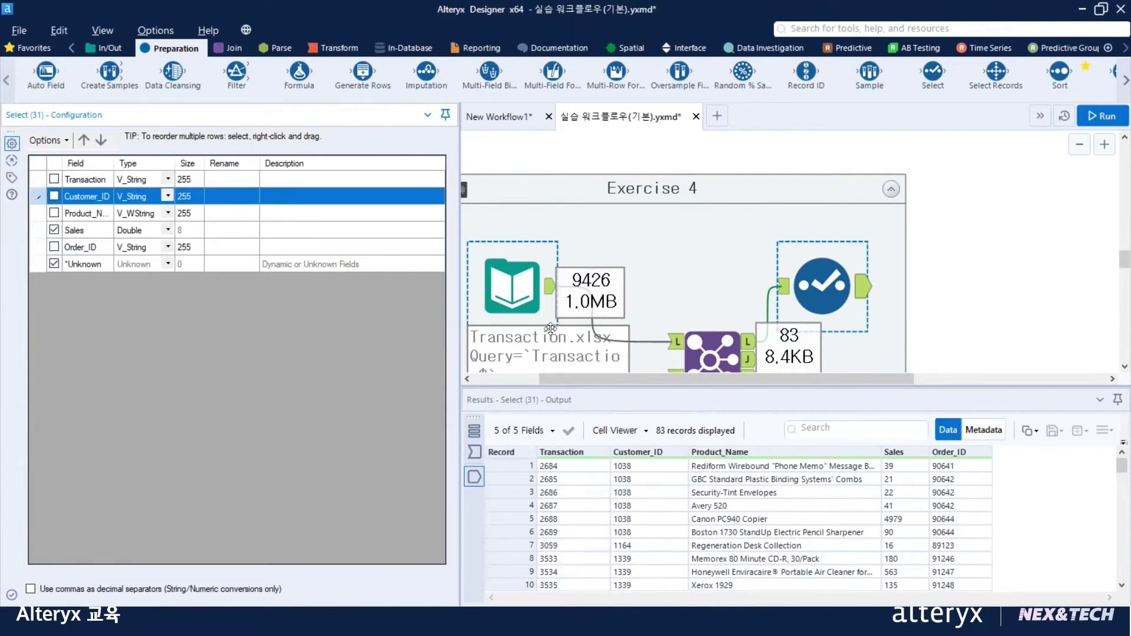
- Run the workflow to refresh the Select tool's output and dismiss the completion message
left_click_drag(851, 382, 899, 386)
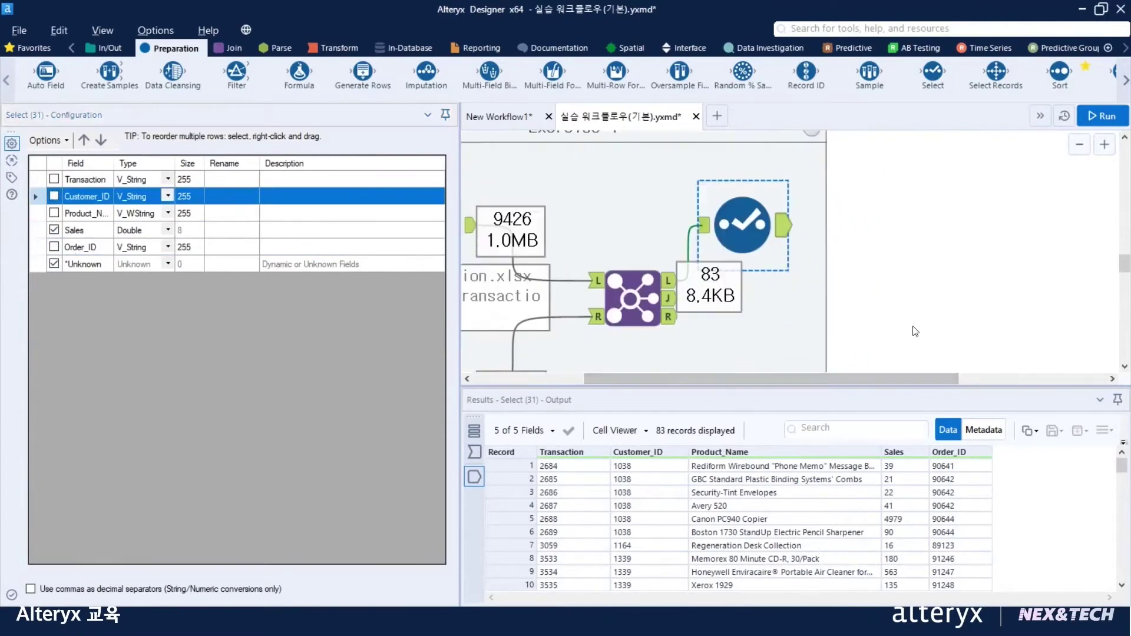
left_click(1111, 116)
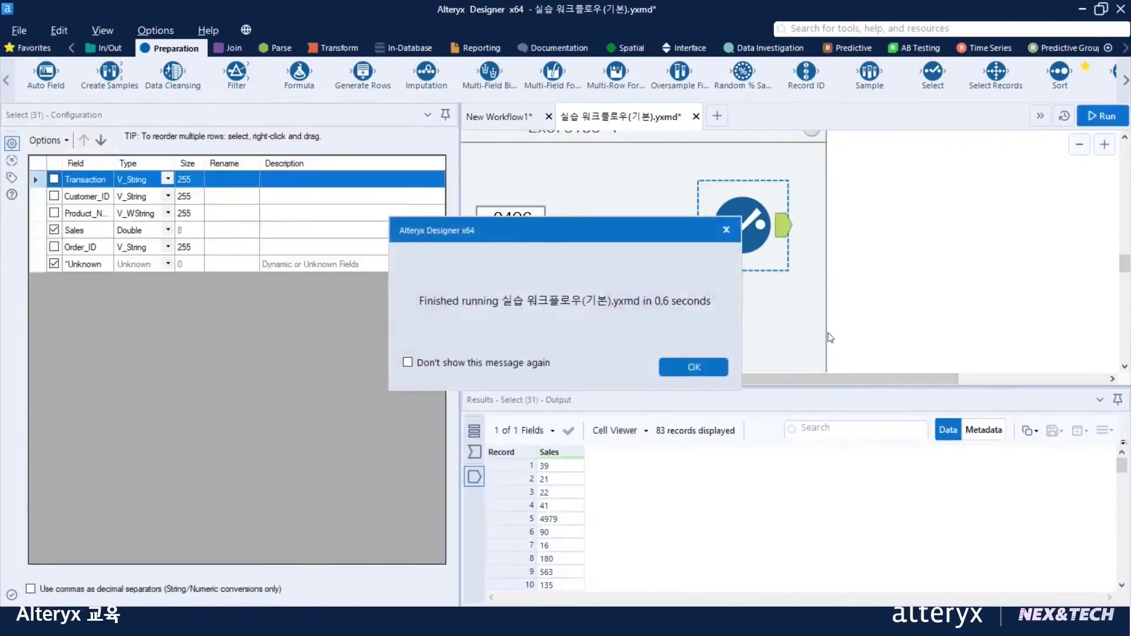
left_click(689, 362)
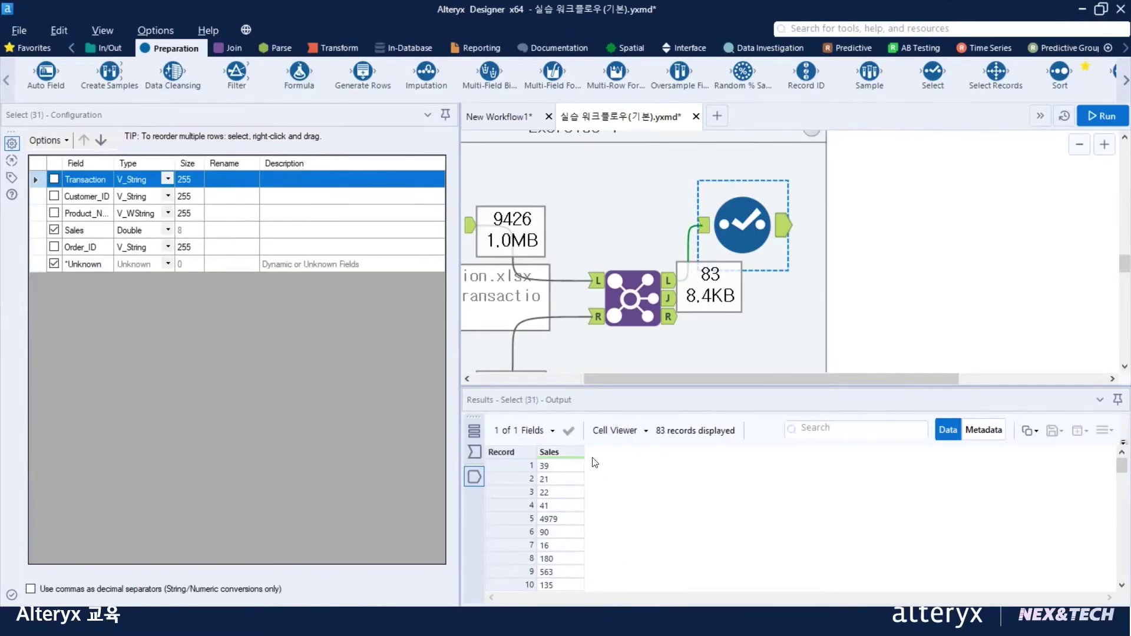
- Add a Formula tool after the Select tool and create a new output column named Customer Segment
mouse_move(299, 95)
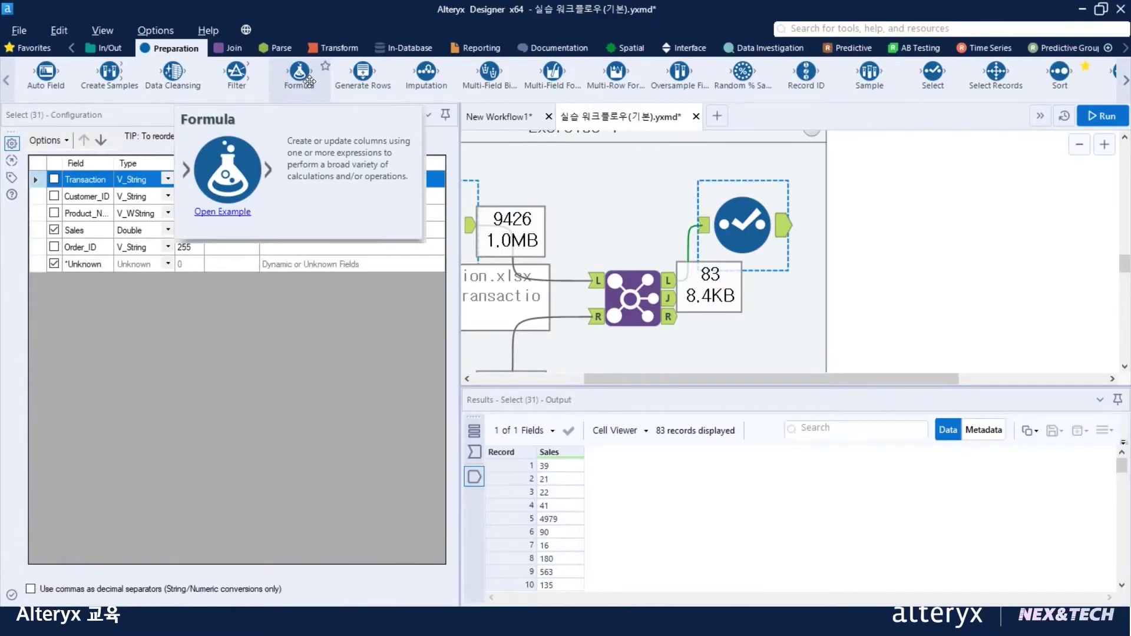
left_click_drag(309, 81, 849, 226)
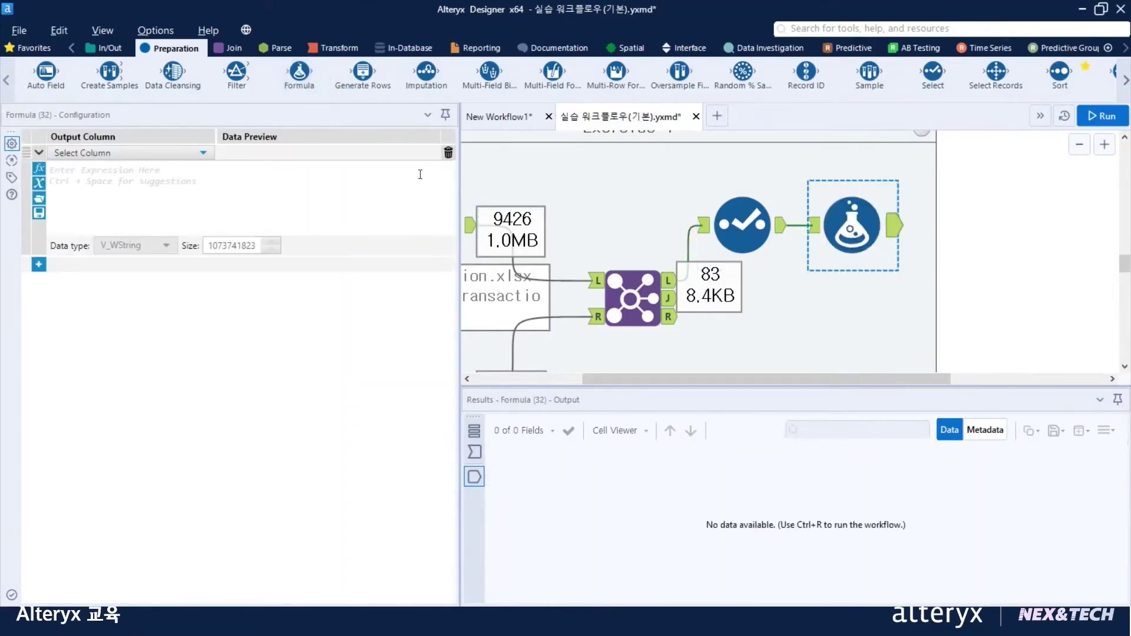
left_click(180, 154)
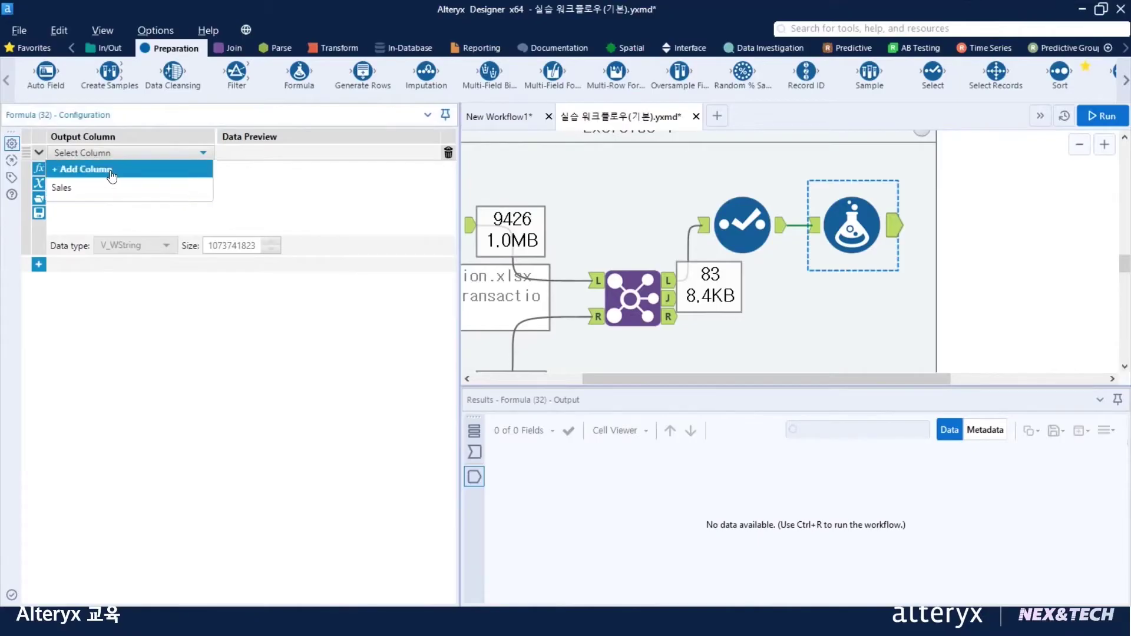
left_click(93, 152)
left_click(94, 152)
left_click(98, 171)
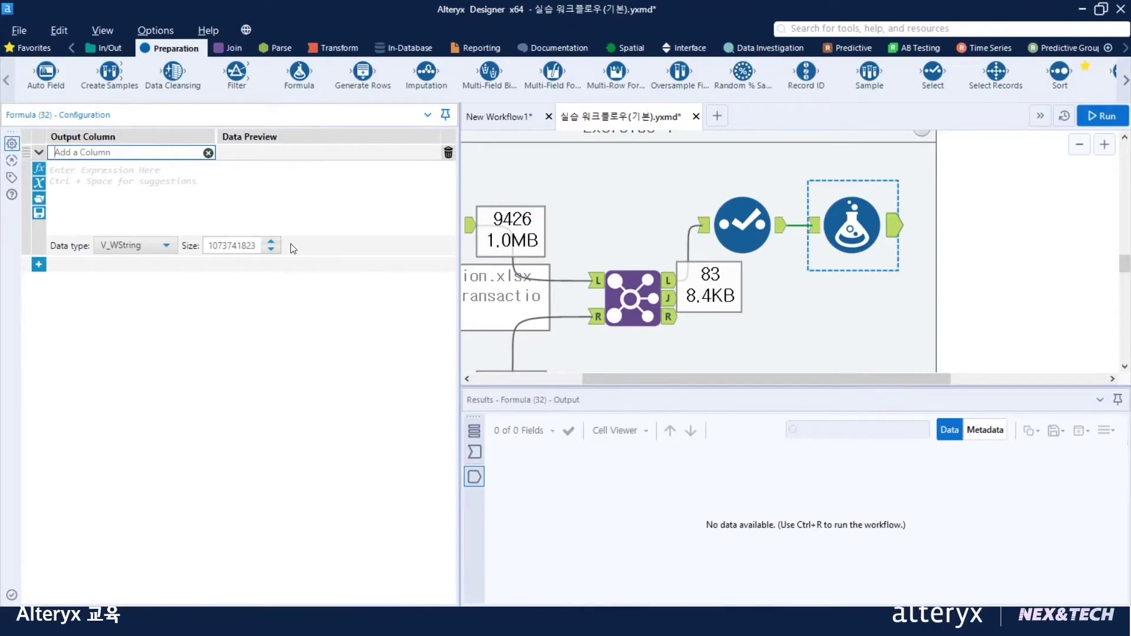
type("ㅊ")
key("BackSpace")
type("Customer Segment")
- Check the Join tool's J output, and set the Formula tool's Customer Segment expression to "Unknown"
left_click(671, 299)
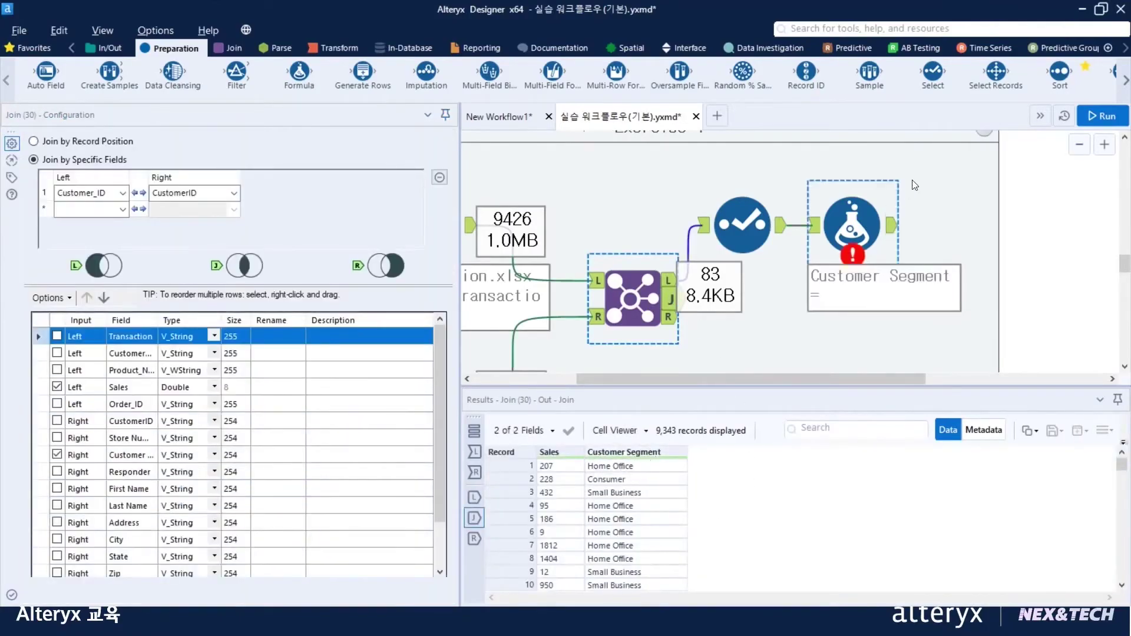
left_click(867, 227)
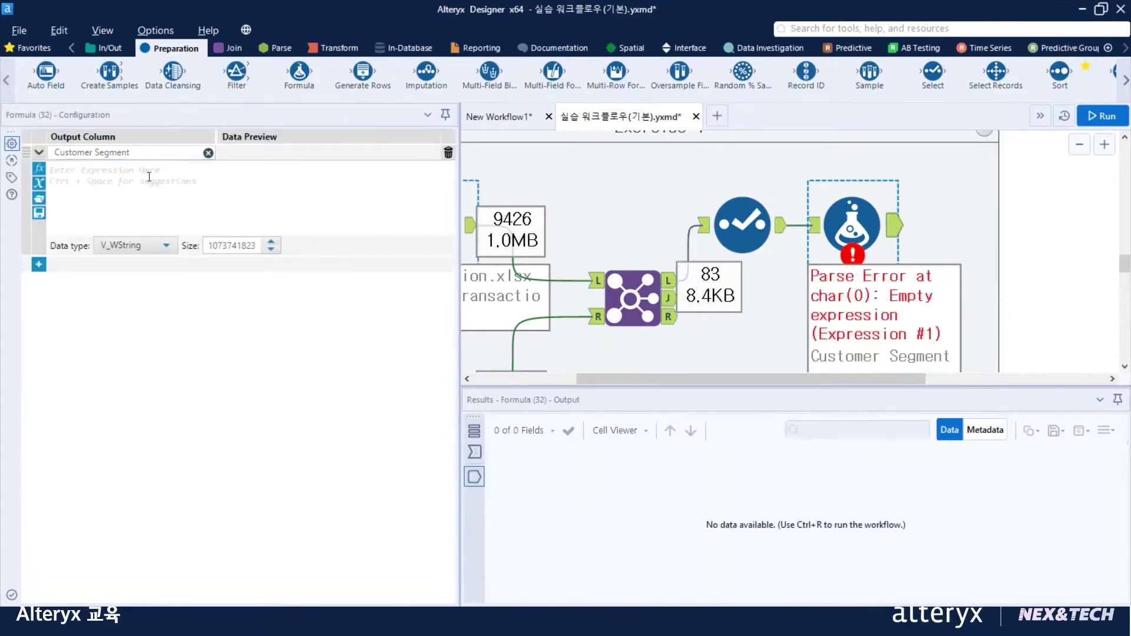
left_click(151, 184)
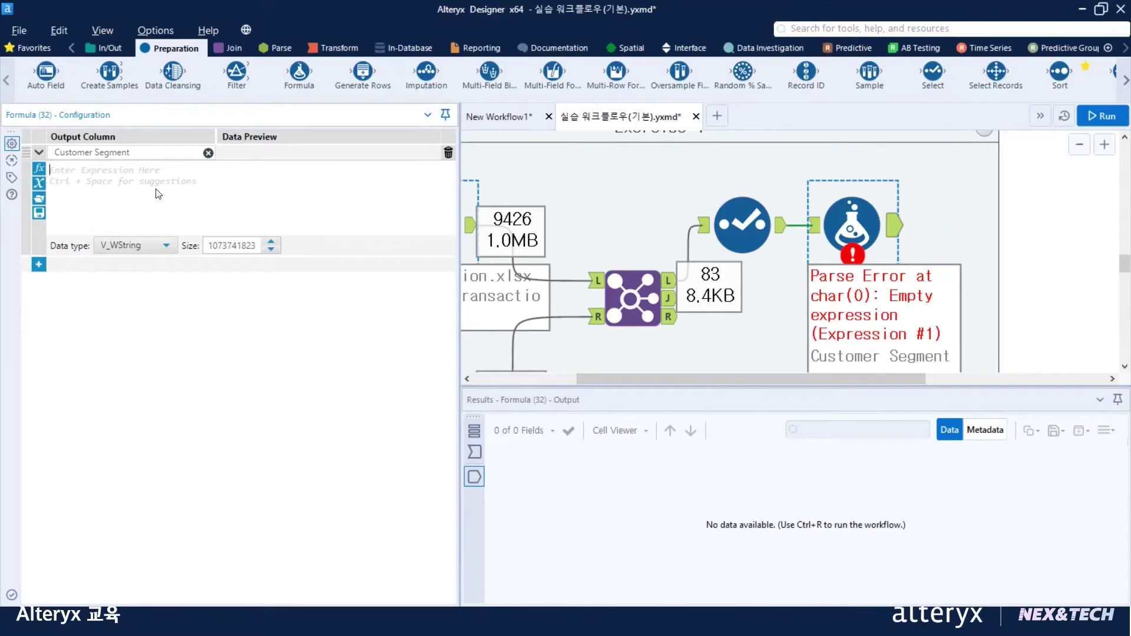
type("\"\"")
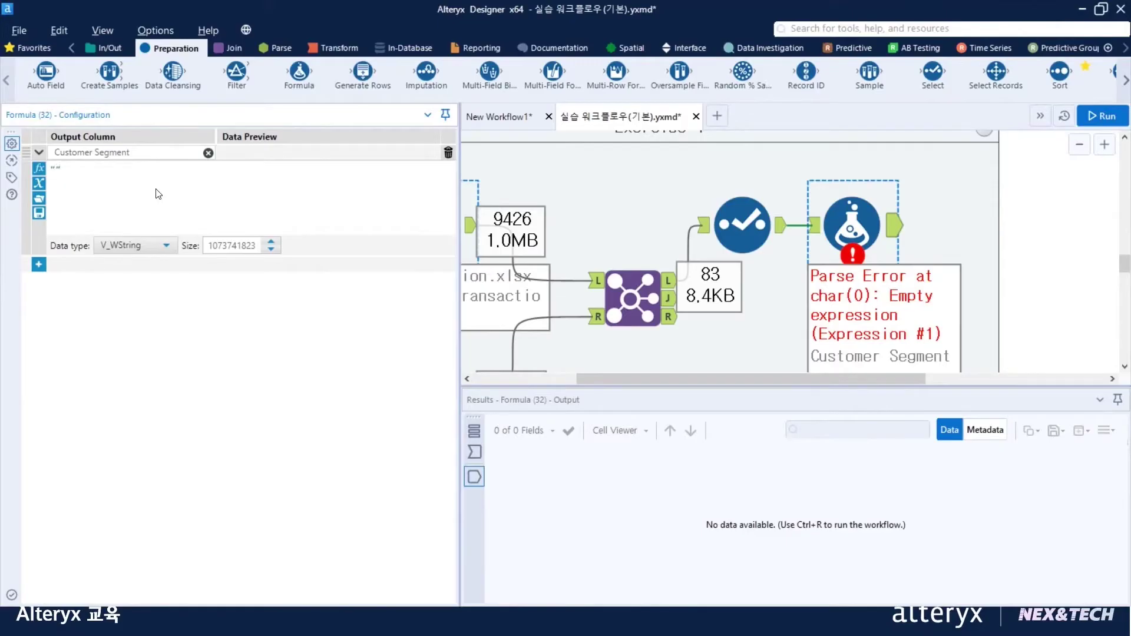
type("Unknown")
scroll(159, 190, "up", 3)
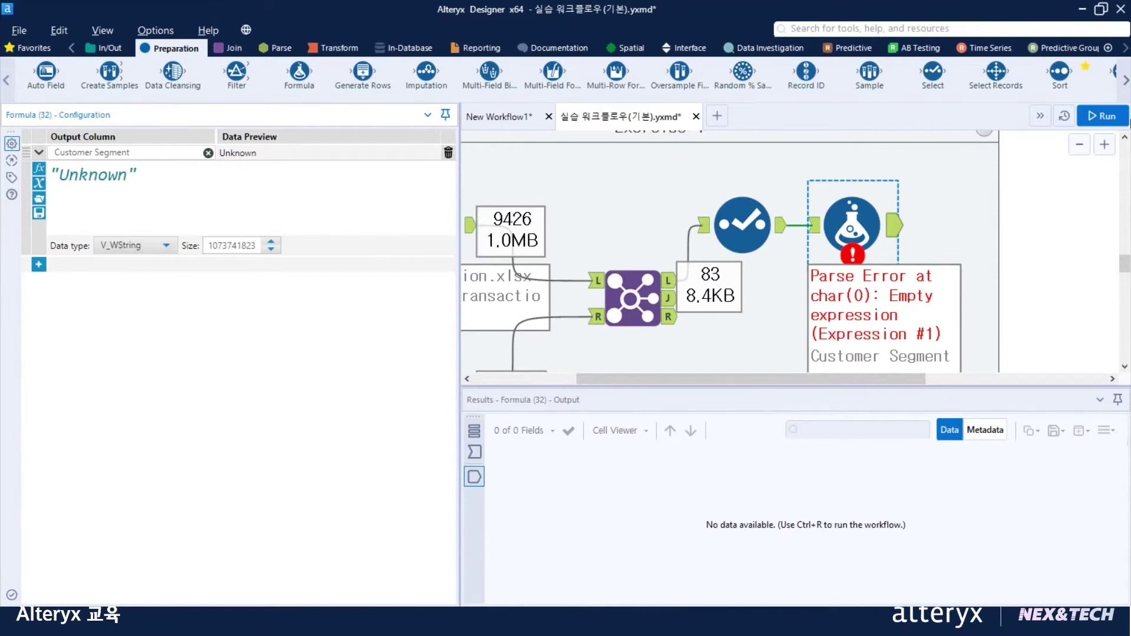
- Run the workflow, dismiss the completion message and review the Formula tool's output records
left_click(1121, 120)
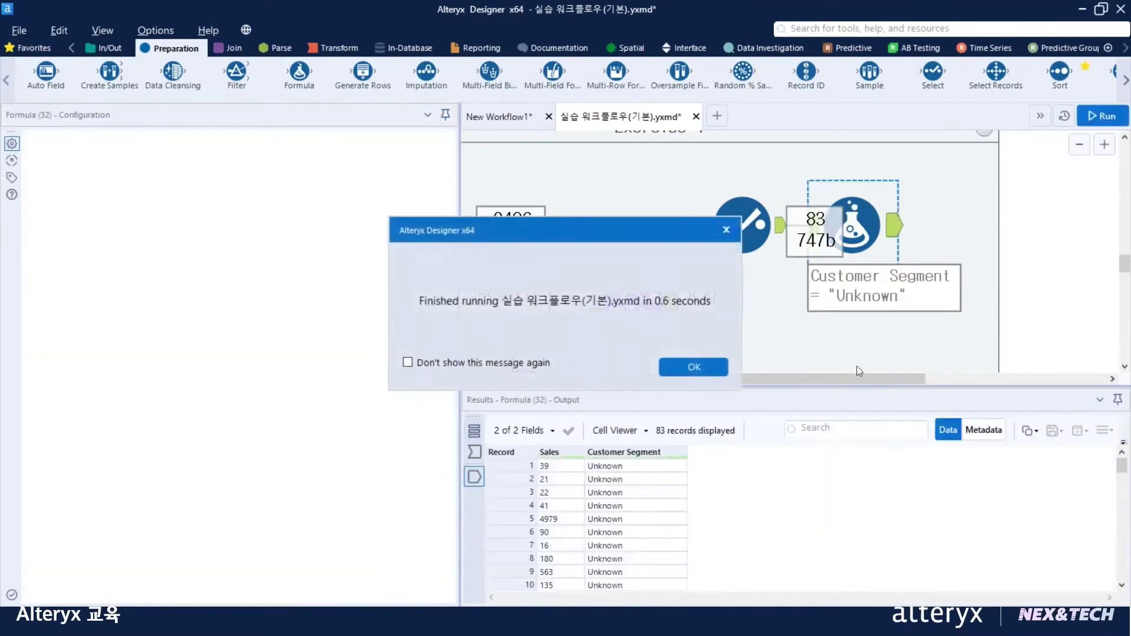
left_click(713, 373)
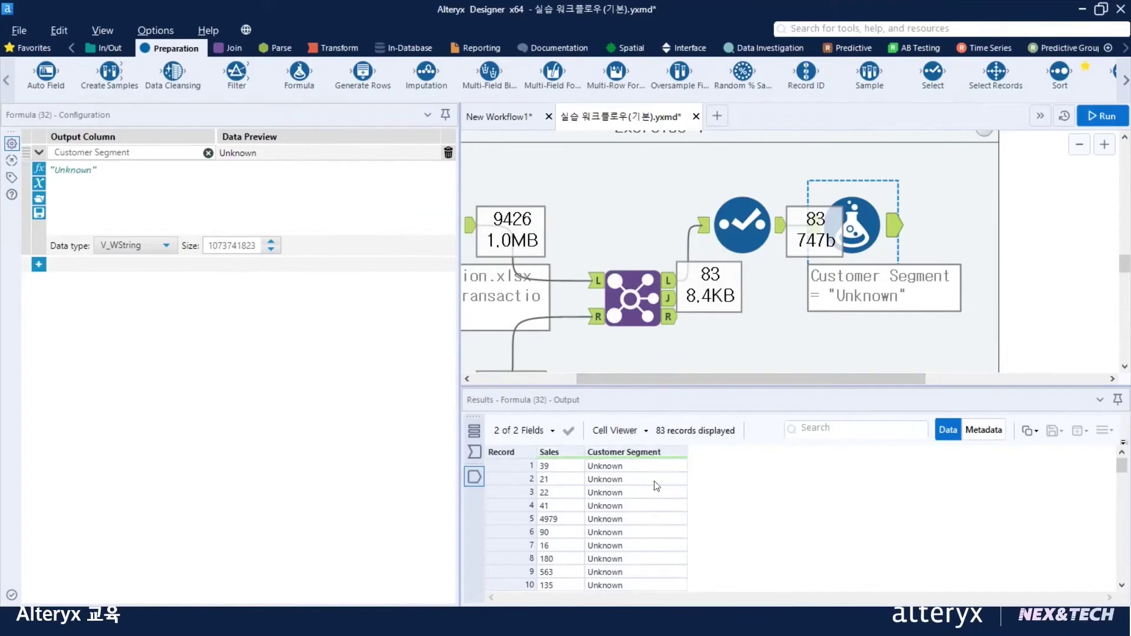
left_click_drag(1122, 467, 1127, 434)
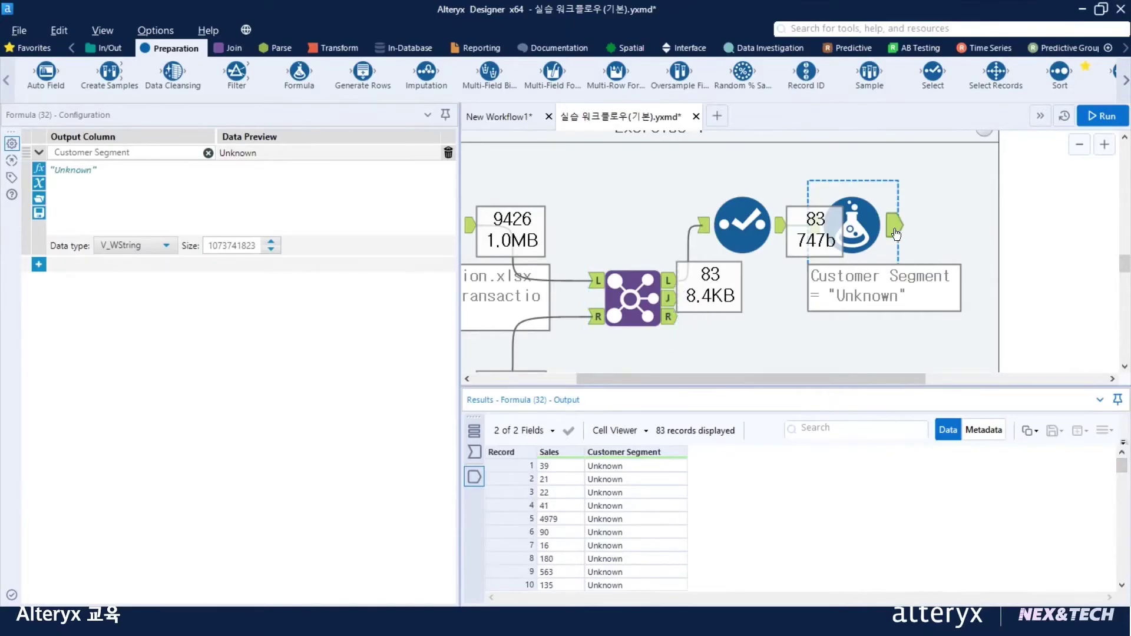
left_click_drag(896, 233, 940, 196)
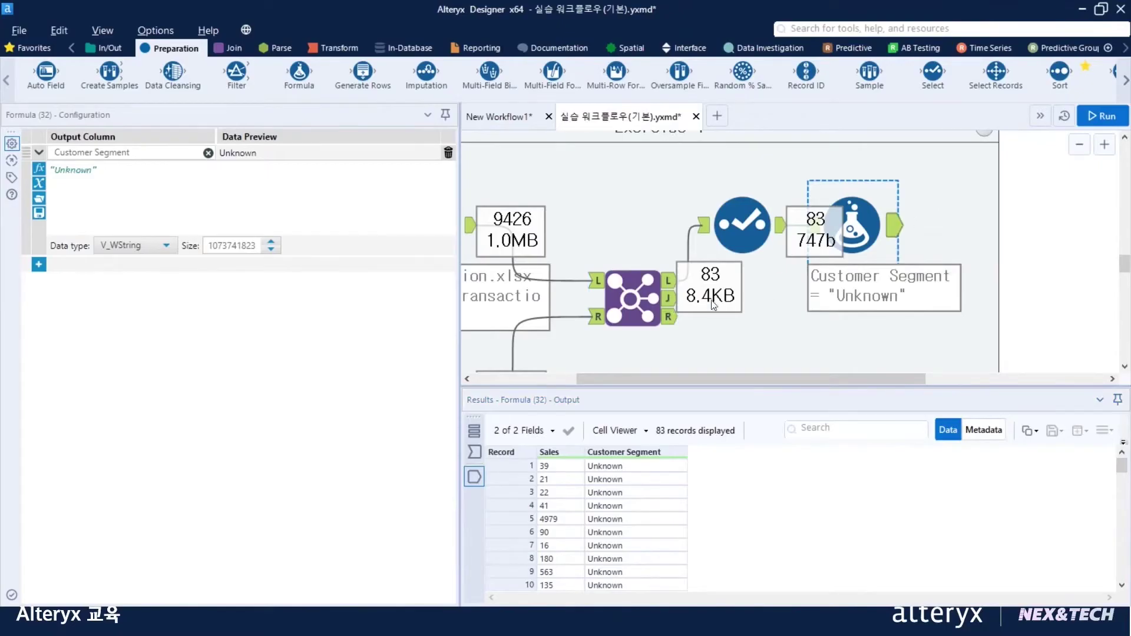
- Add a Union tool and connect the Formula tool's output and the Join tool's J output to it
left_click(670, 303)
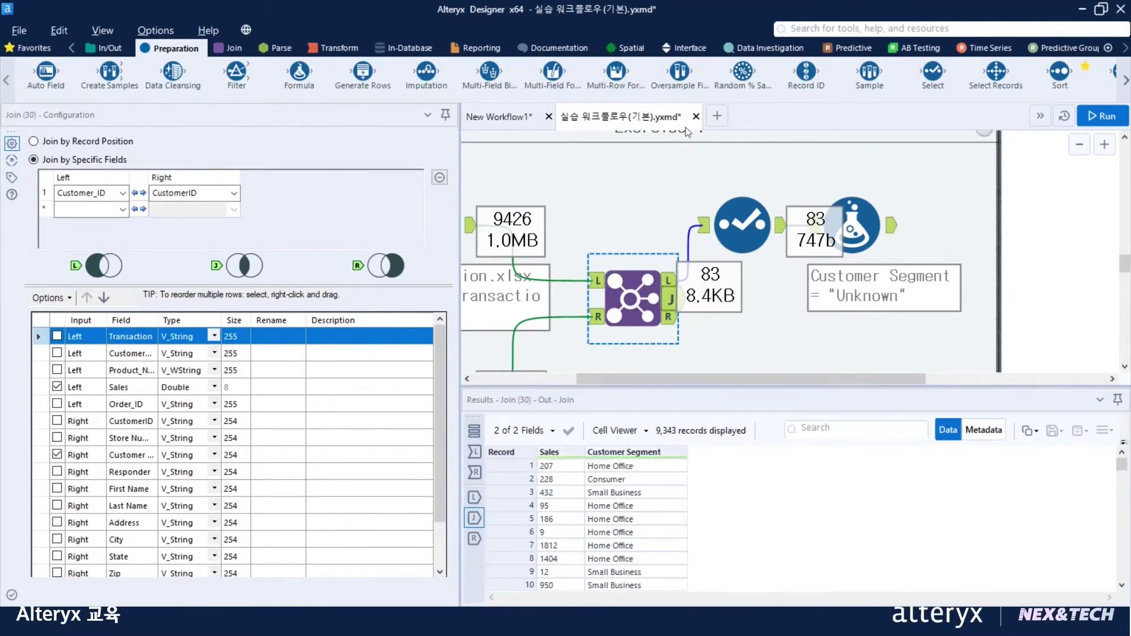
left_click(233, 51)
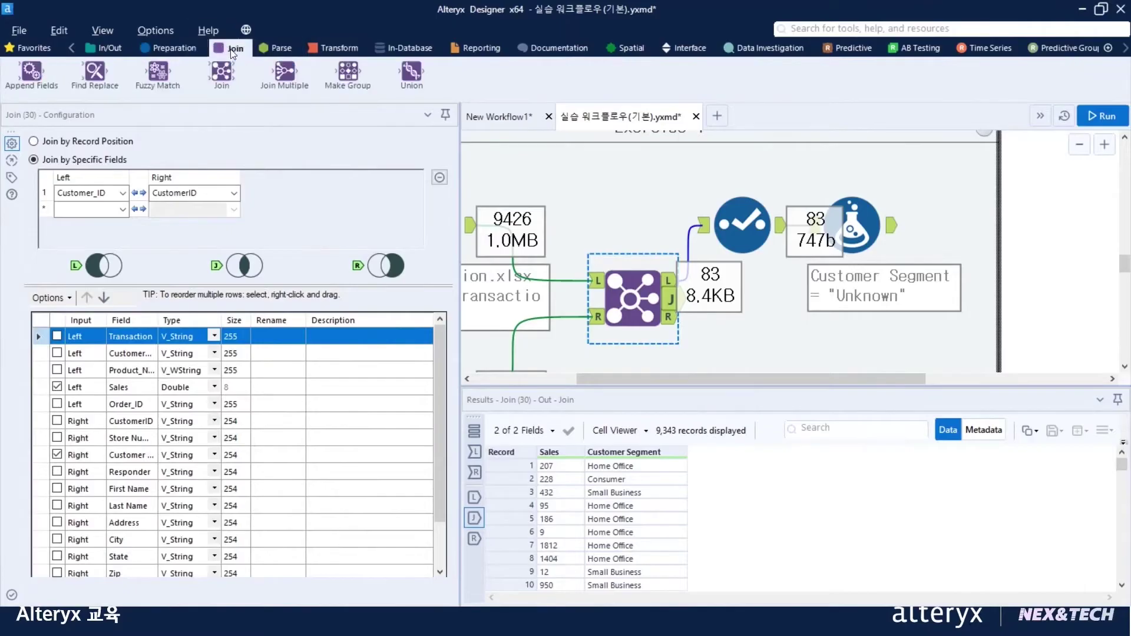
left_click_drag(424, 79, 1003, 286)
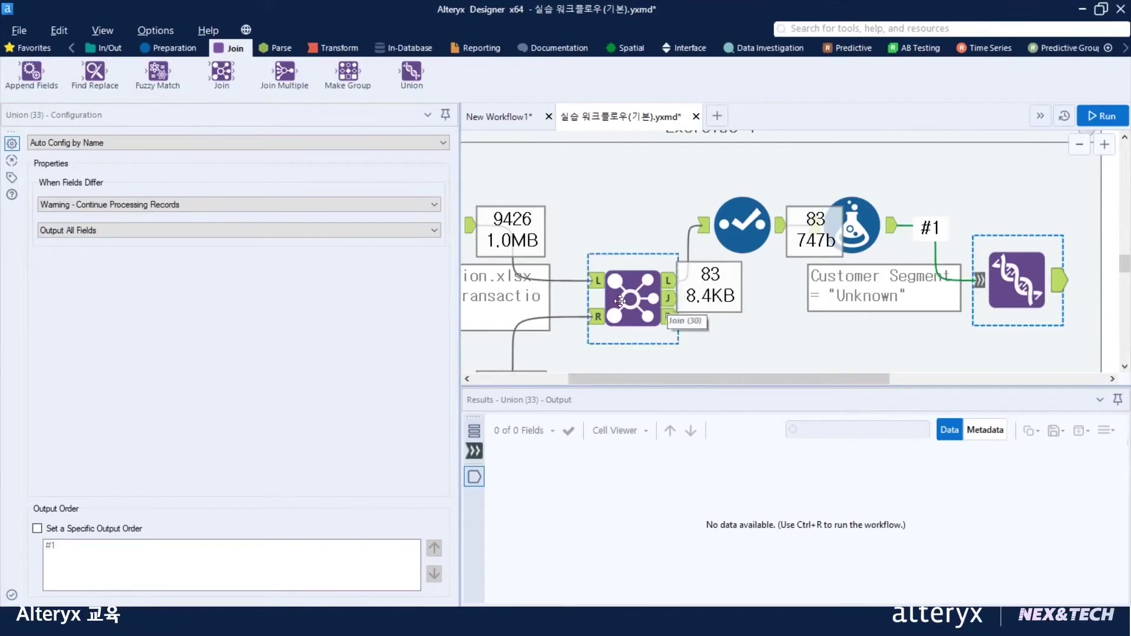
left_click_drag(672, 304, 990, 278)
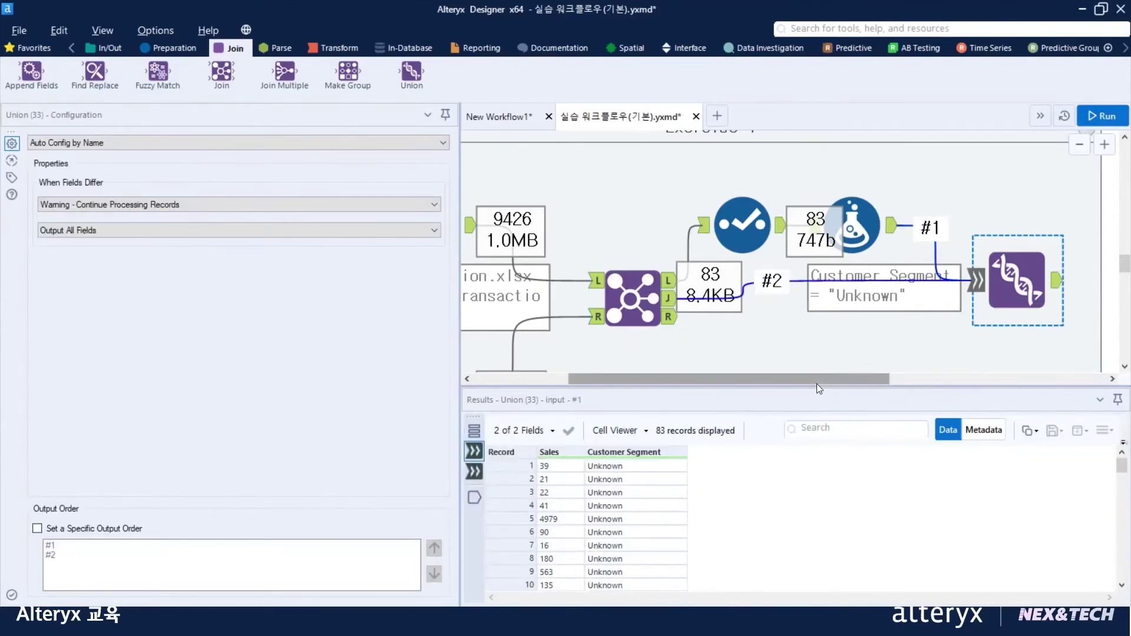
scroll(810, 333, "down", 1)
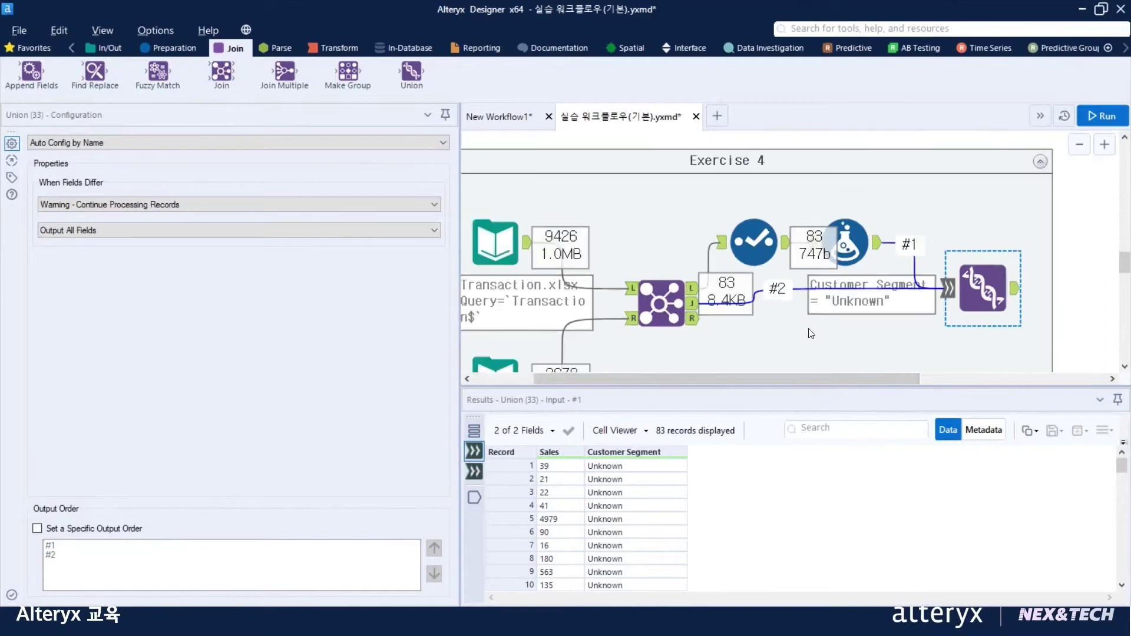
scroll(810, 333, "down", 1)
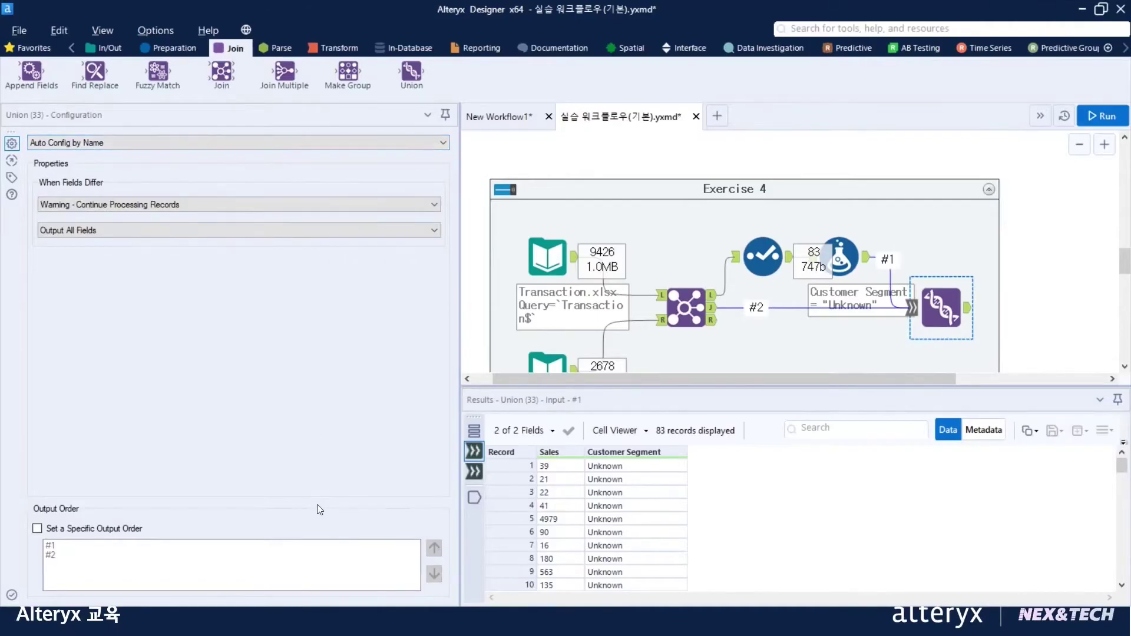
- Enable a specific output order in the Union tool, with input #1 before #2
left_click(38, 529)
left_click(871, 265)
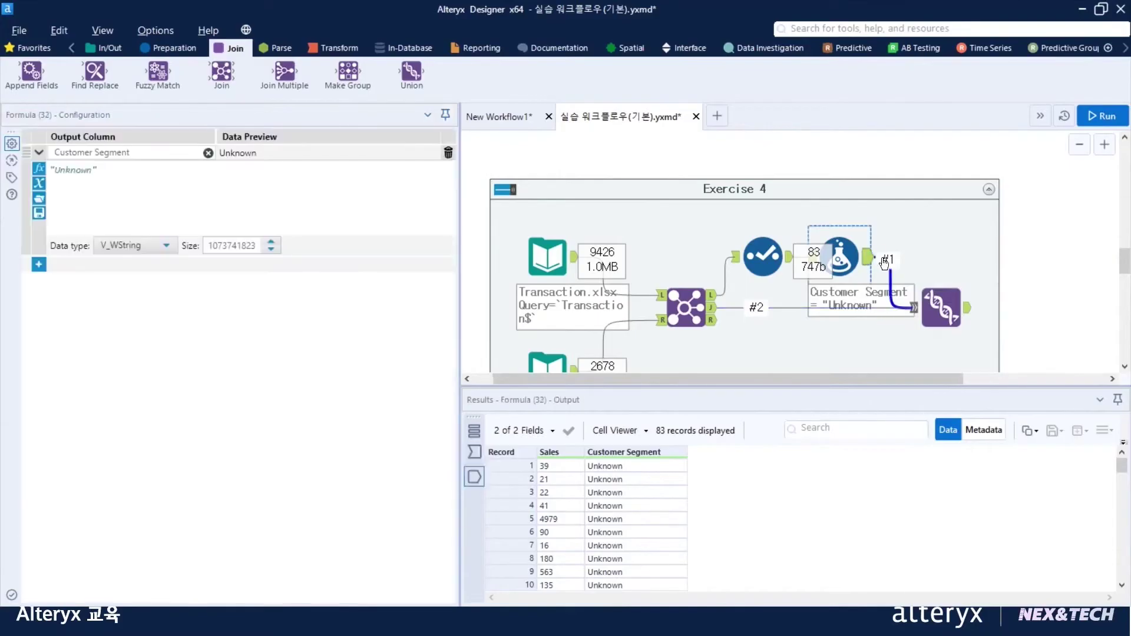
left_click(914, 306)
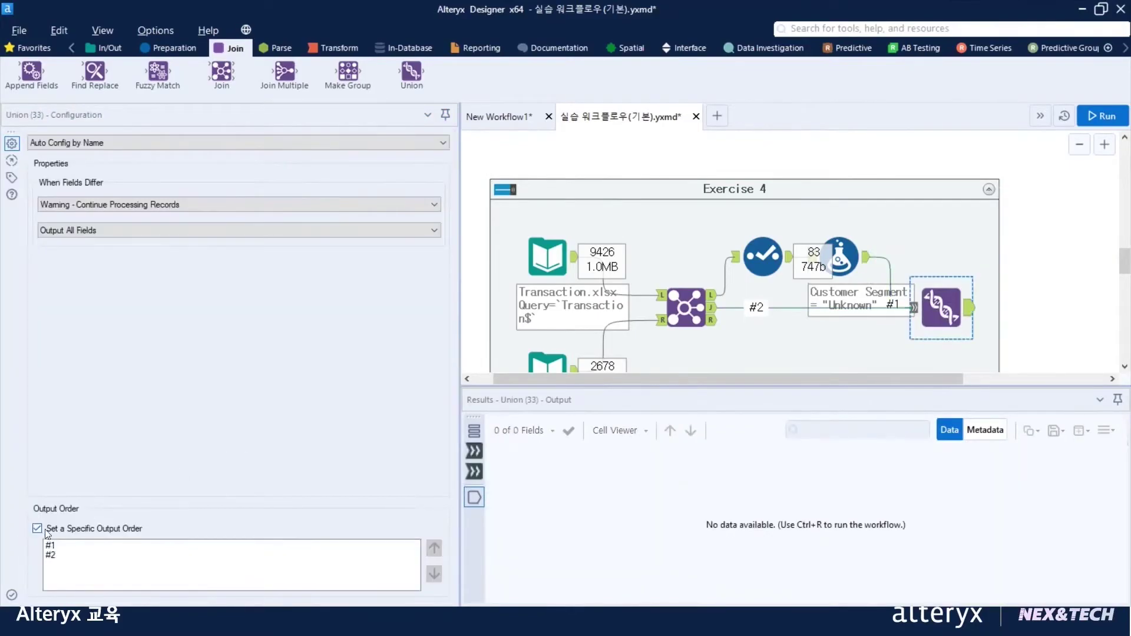
left_click(50, 547)
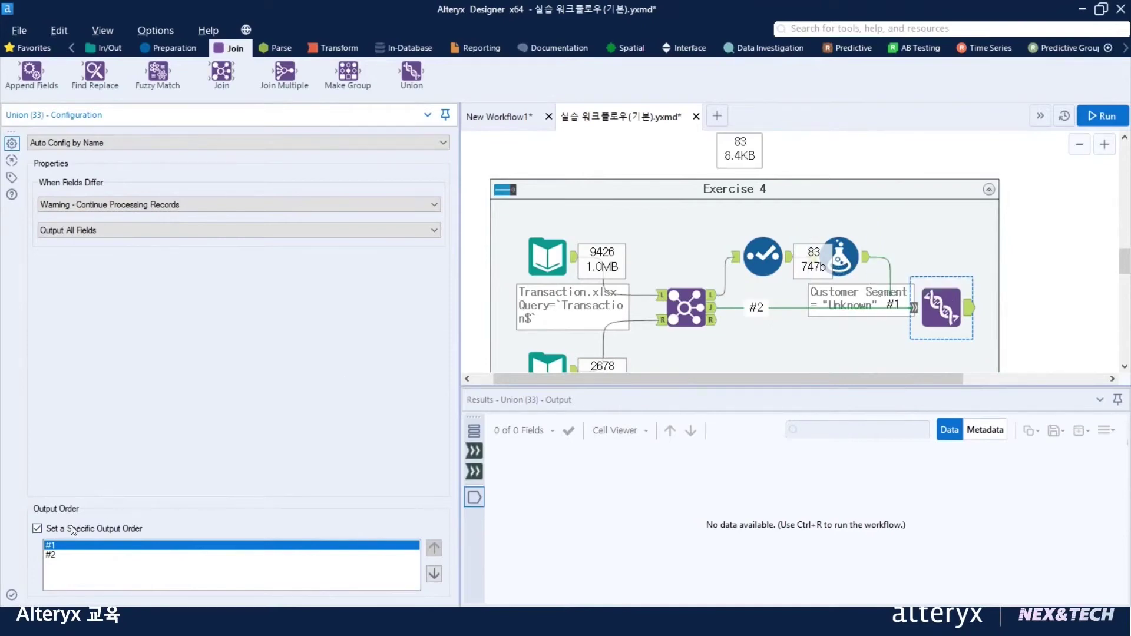
left_click(54, 555)
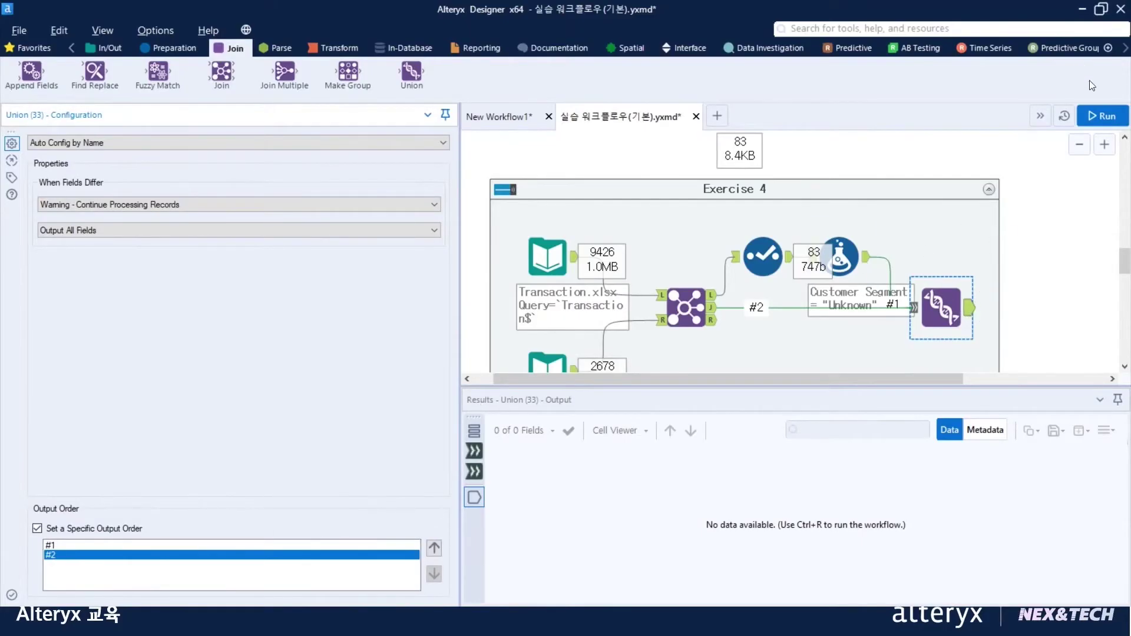
- Run the workflow, dismiss the completion message and review the Sales and Customer Segment records in the Union tool's output
left_click(1102, 116)
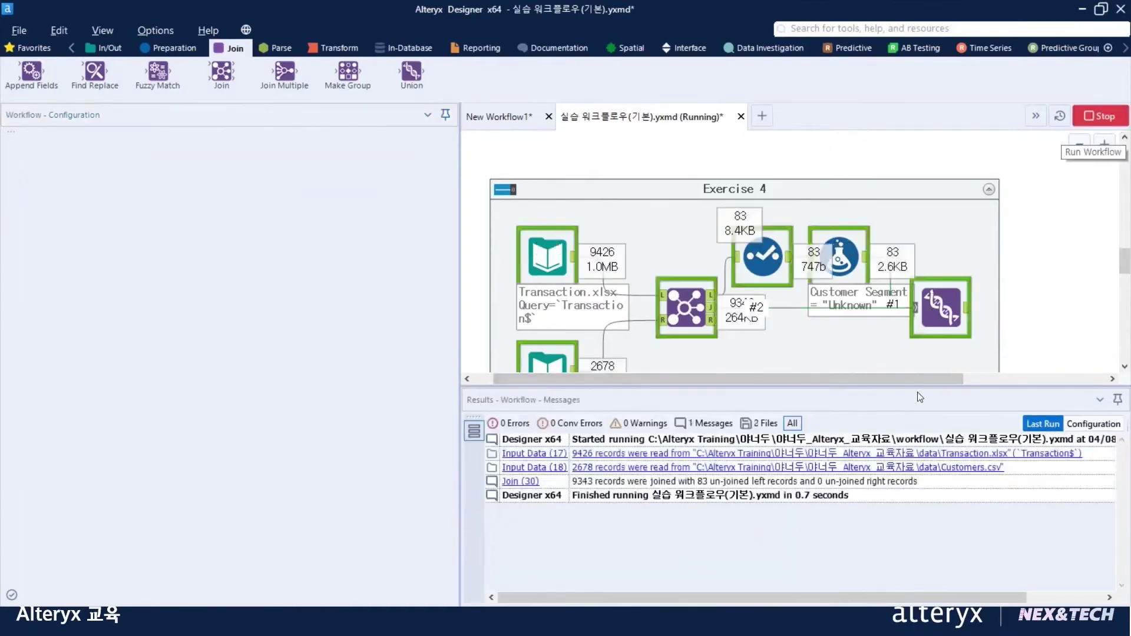
left_click(689, 366)
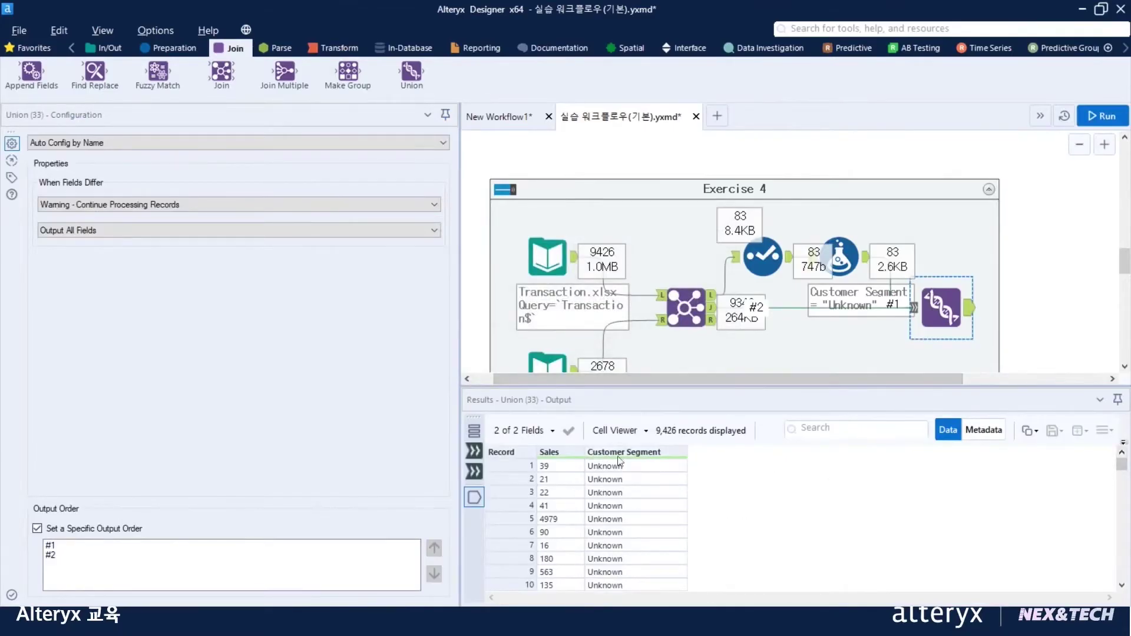
left_click_drag(1122, 465, 1123, 457)
scroll(799, 505, "down", 20)
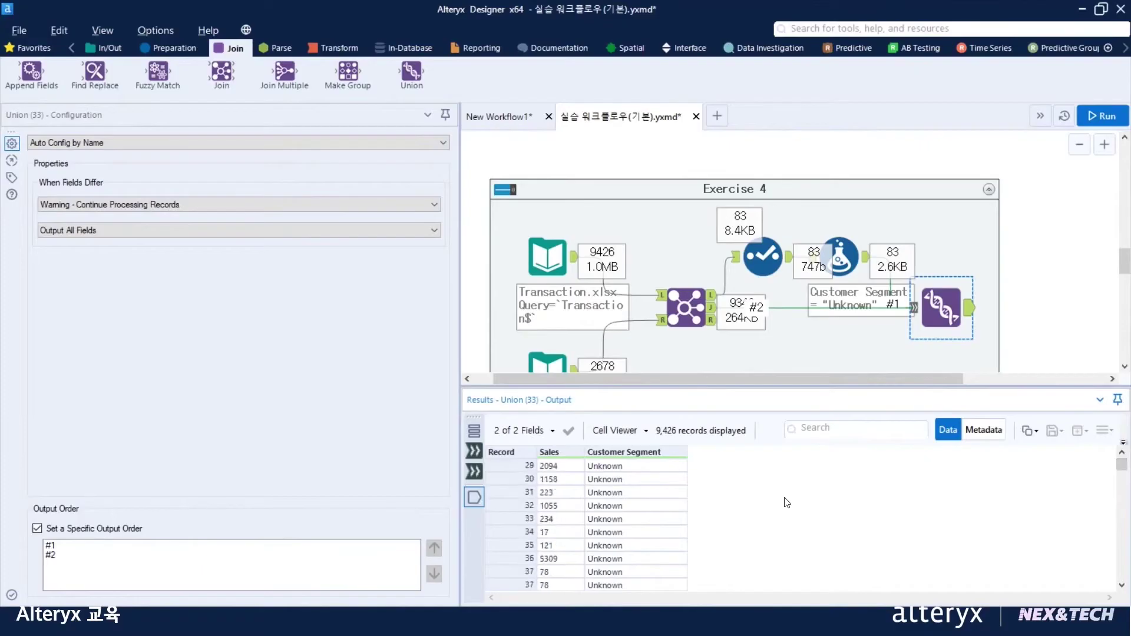
scroll(777, 508, "down", 7)
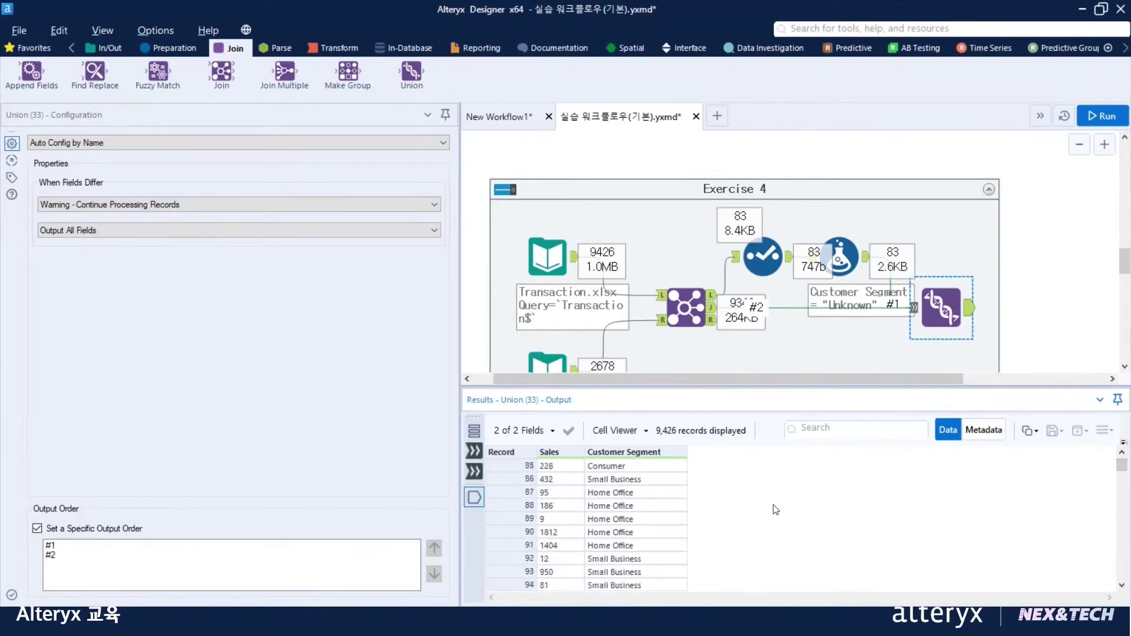
scroll(775, 509, "down", 13)
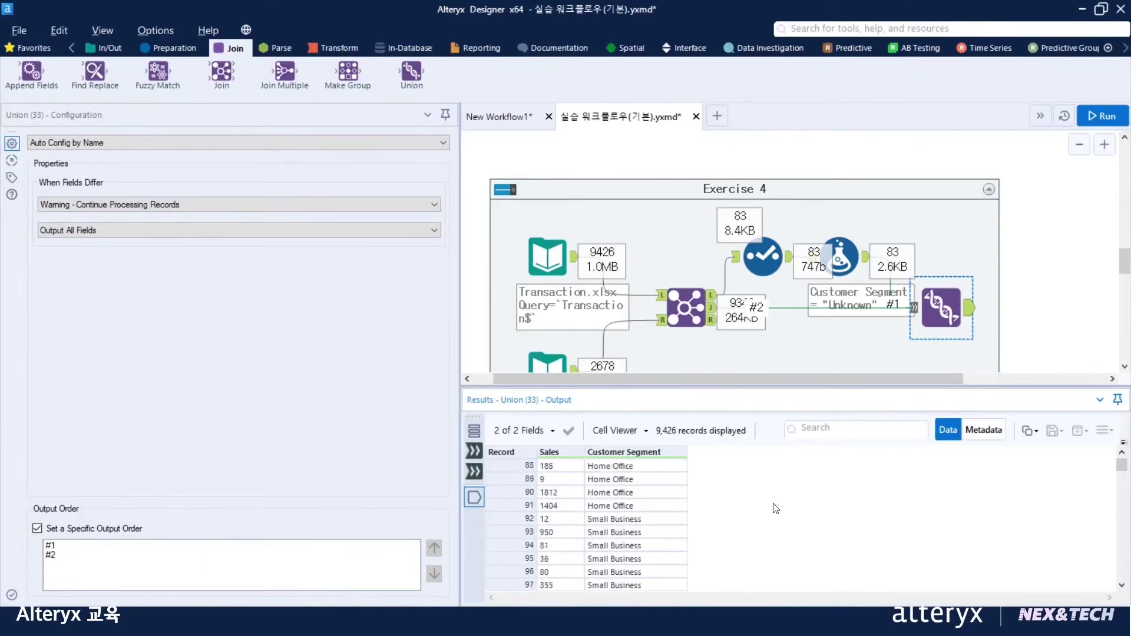
scroll(775, 508, "down", 20)
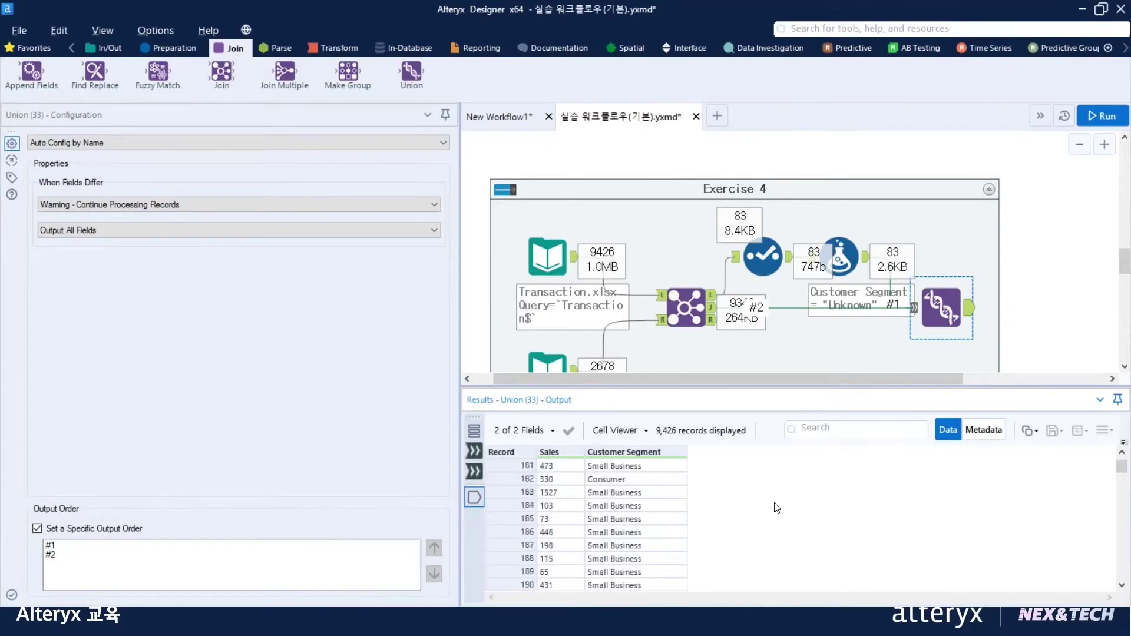
mouse_move(558, 458)
- Add a Summarize tool connected to the Union tool's output in the Exercise 4 container
left_click_drag(917, 381, 953, 379)
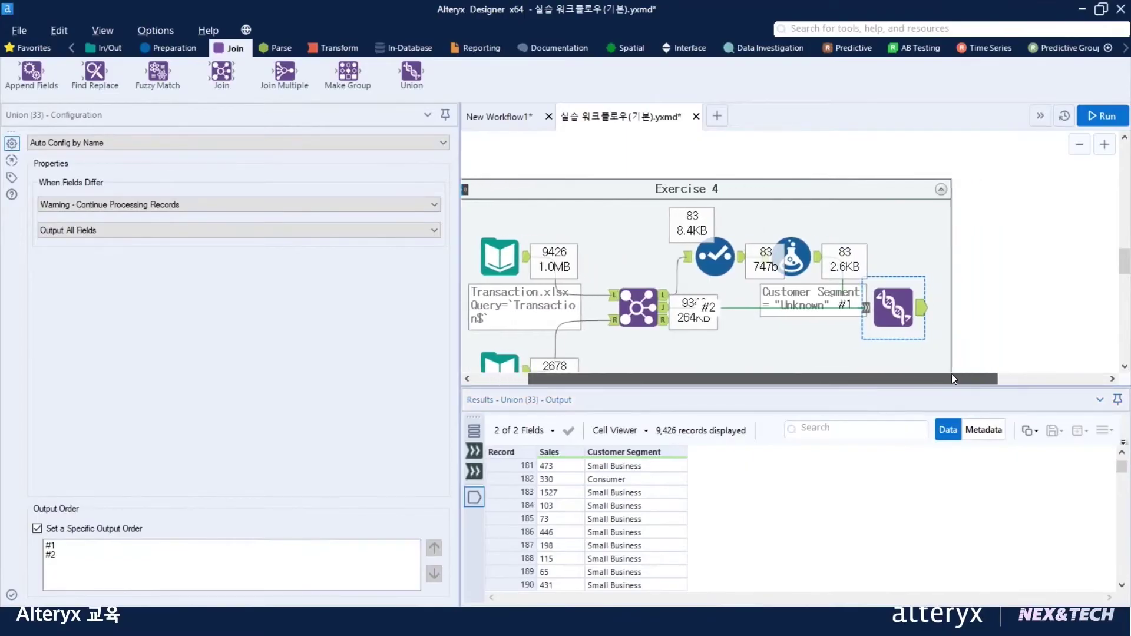
left_click(329, 44)
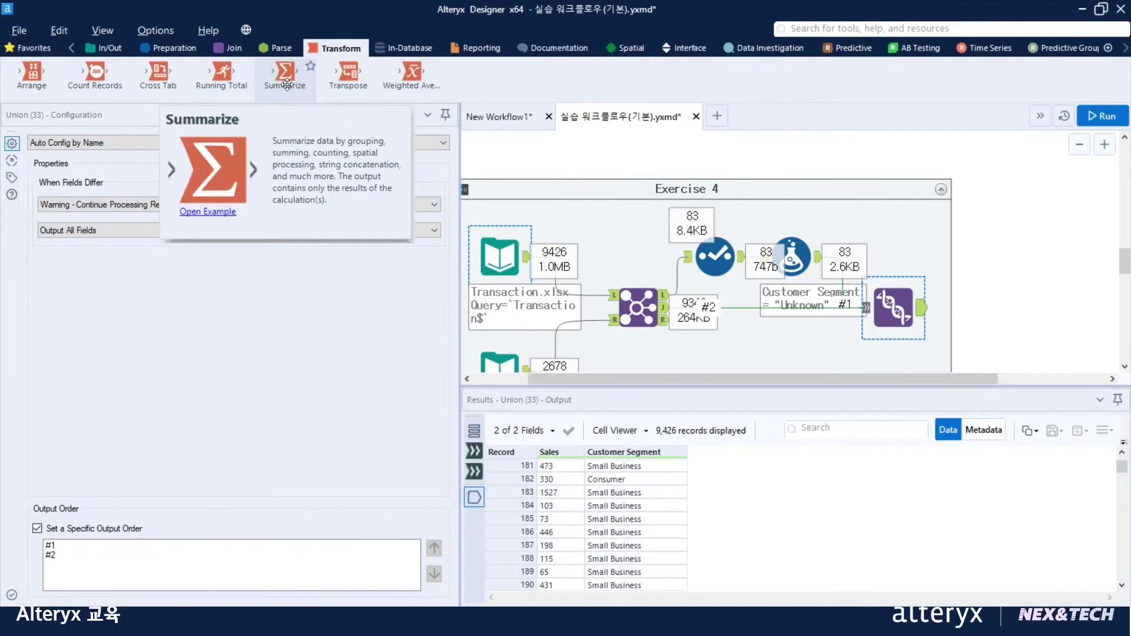
left_click_drag(287, 85, 957, 270)
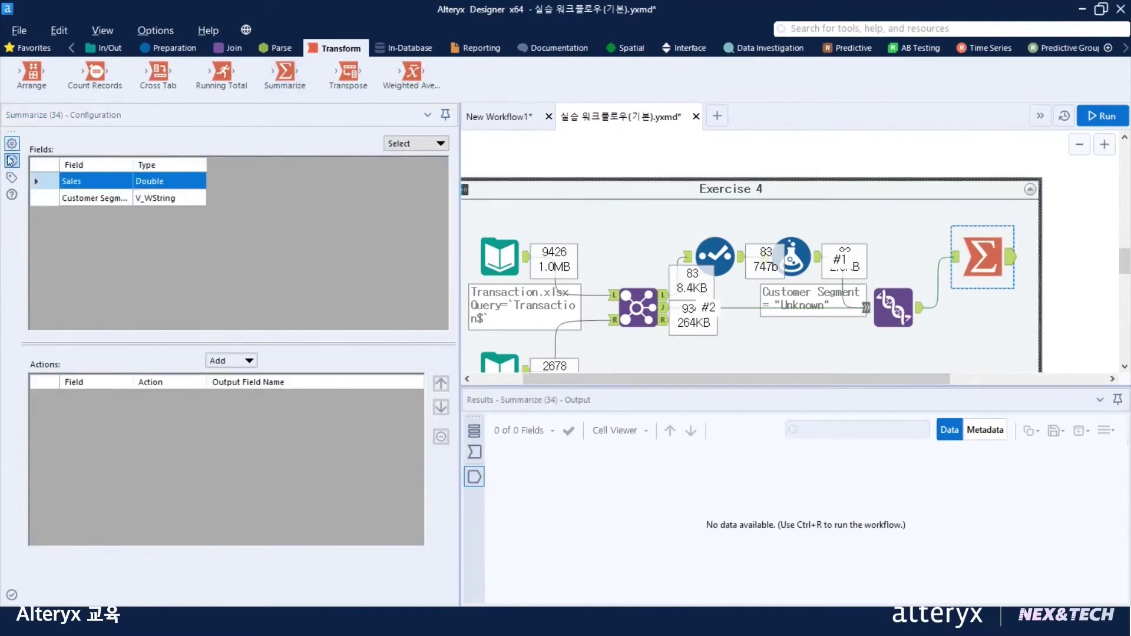
- Configure the Summarize tool to group by Customer Segment and sum the Sales field
left_click(40, 200)
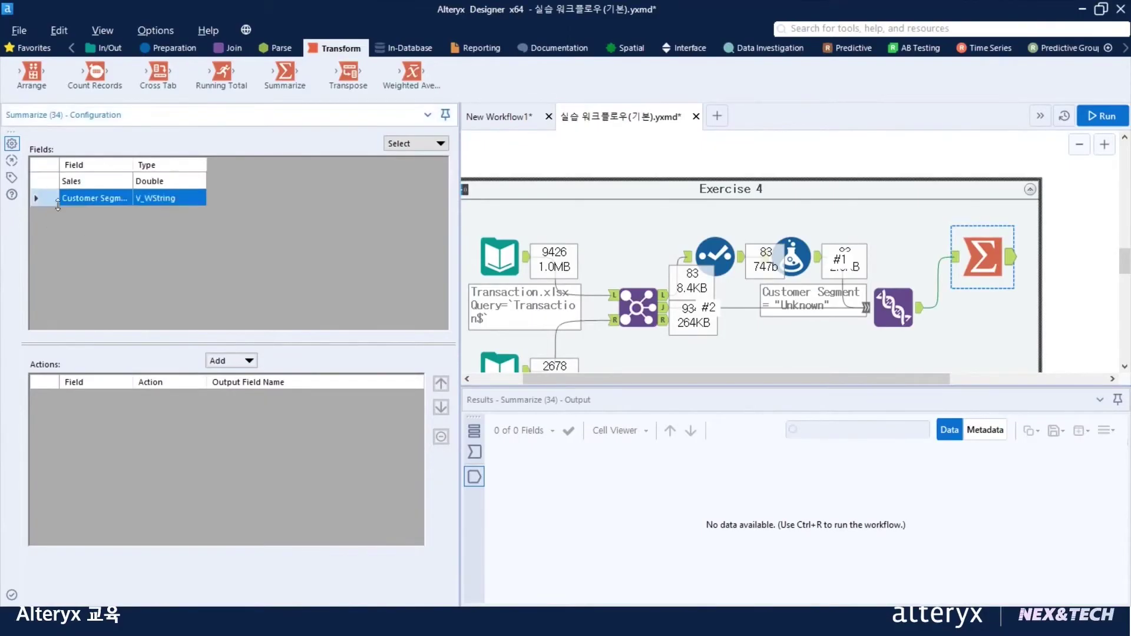
left_click_drag(133, 165, 168, 165)
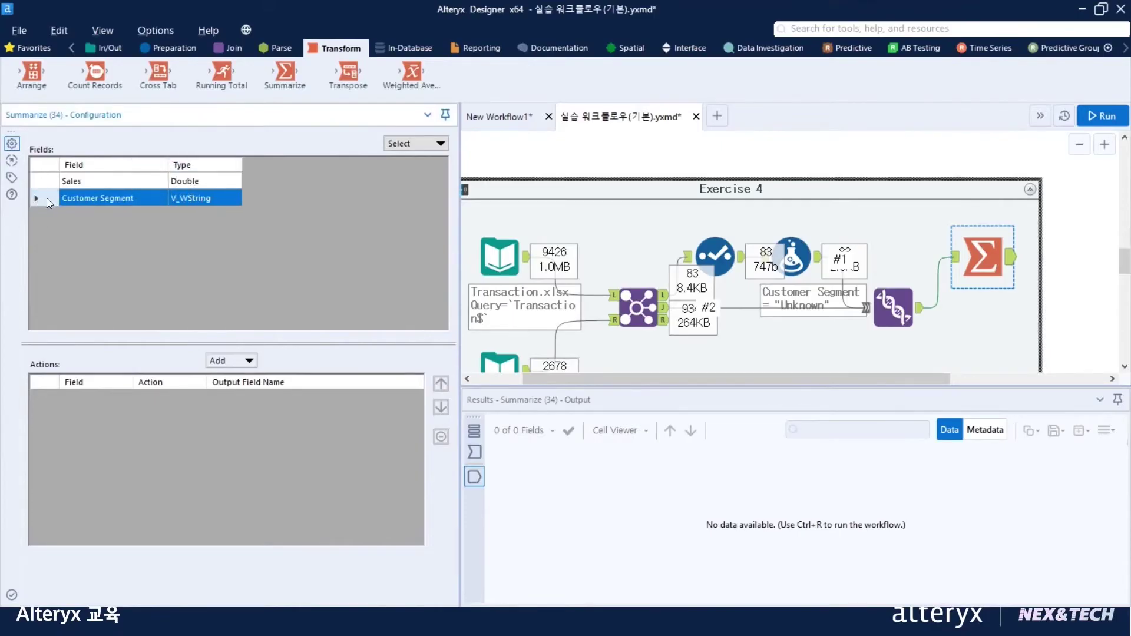
left_click(232, 361)
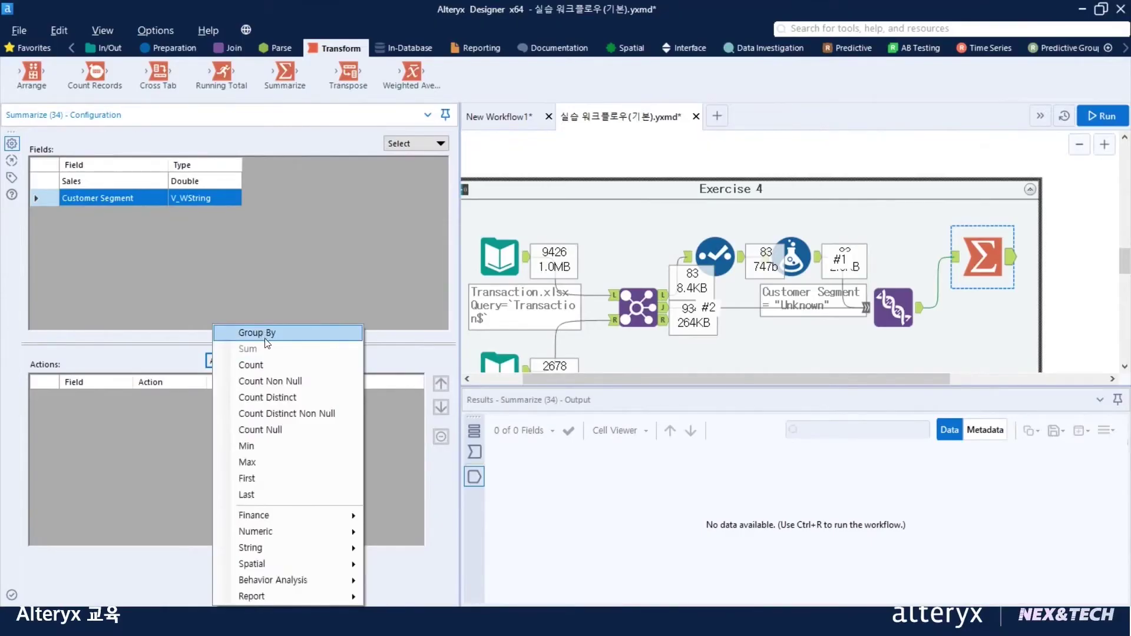
left_click(265, 338)
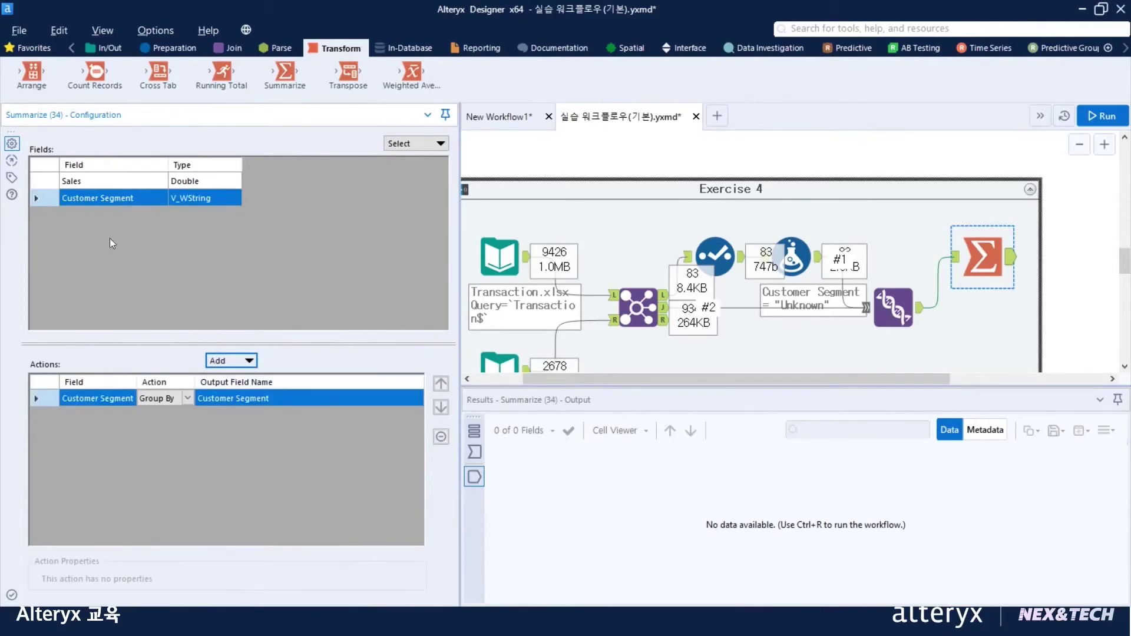
left_click(54, 185)
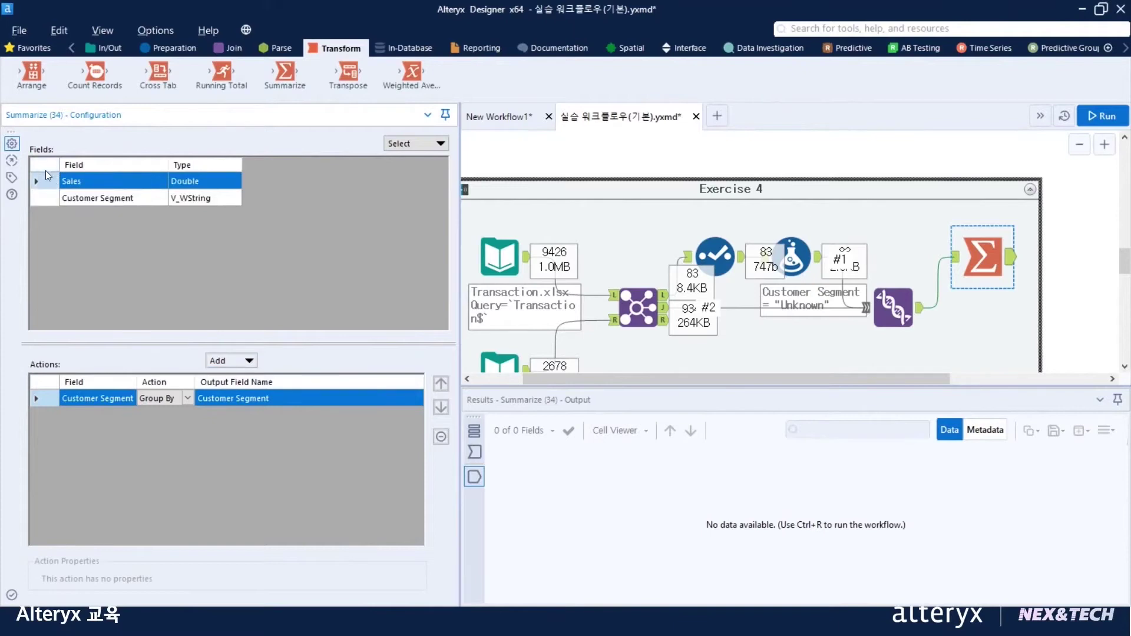
left_click(240, 361)
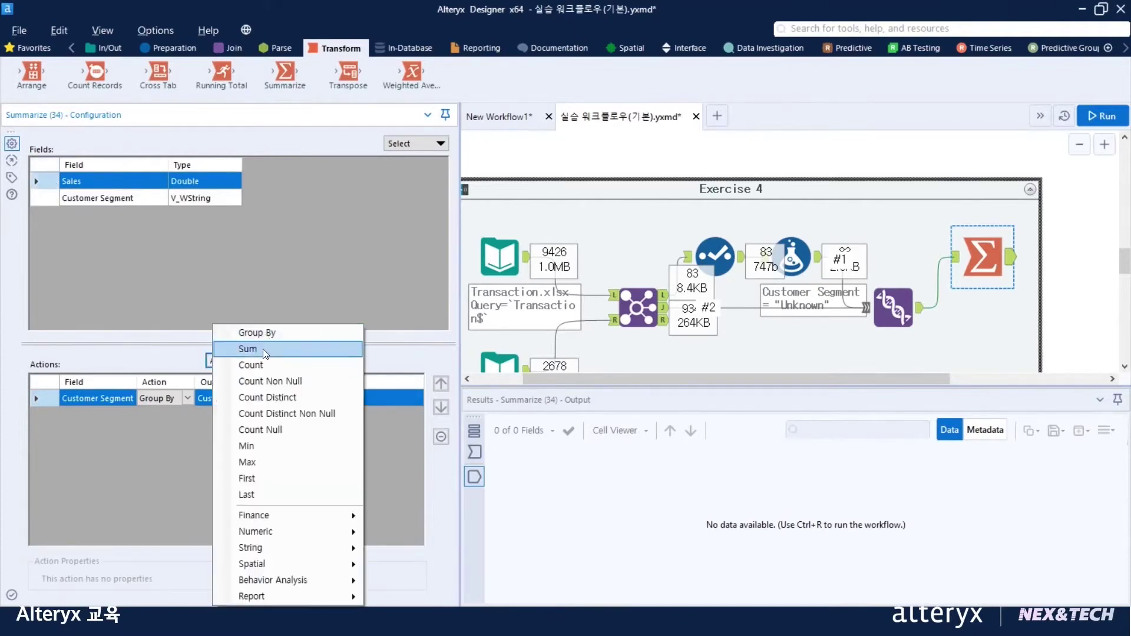
left_click(262, 349)
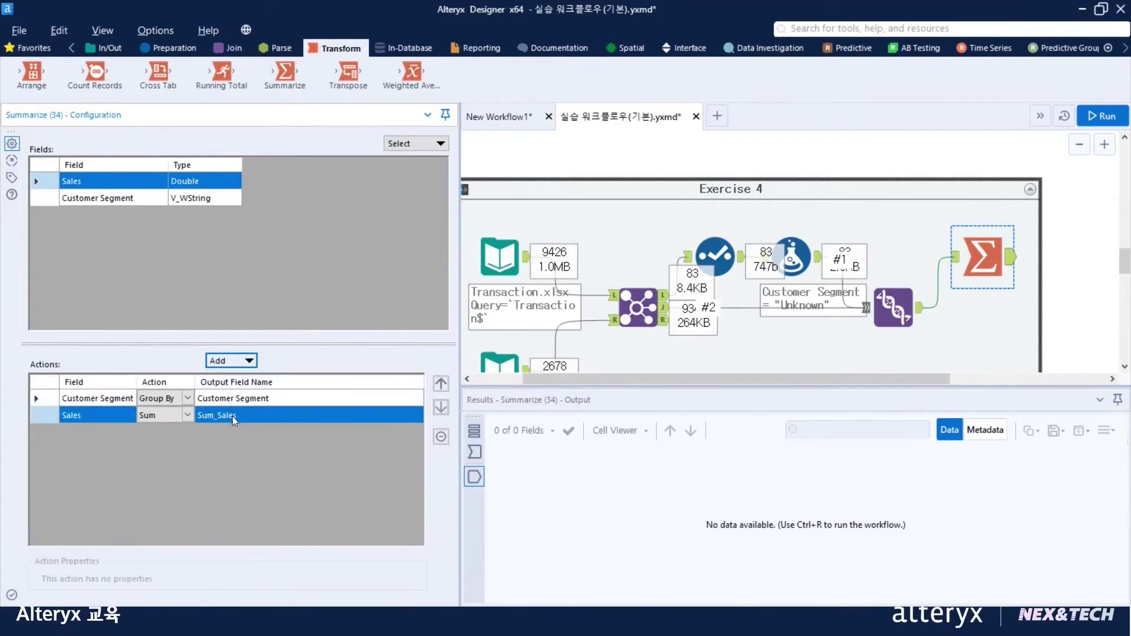
- Rename the summed Sales output field in the Summarize tool to Segment_Sales
left_click(217, 417)
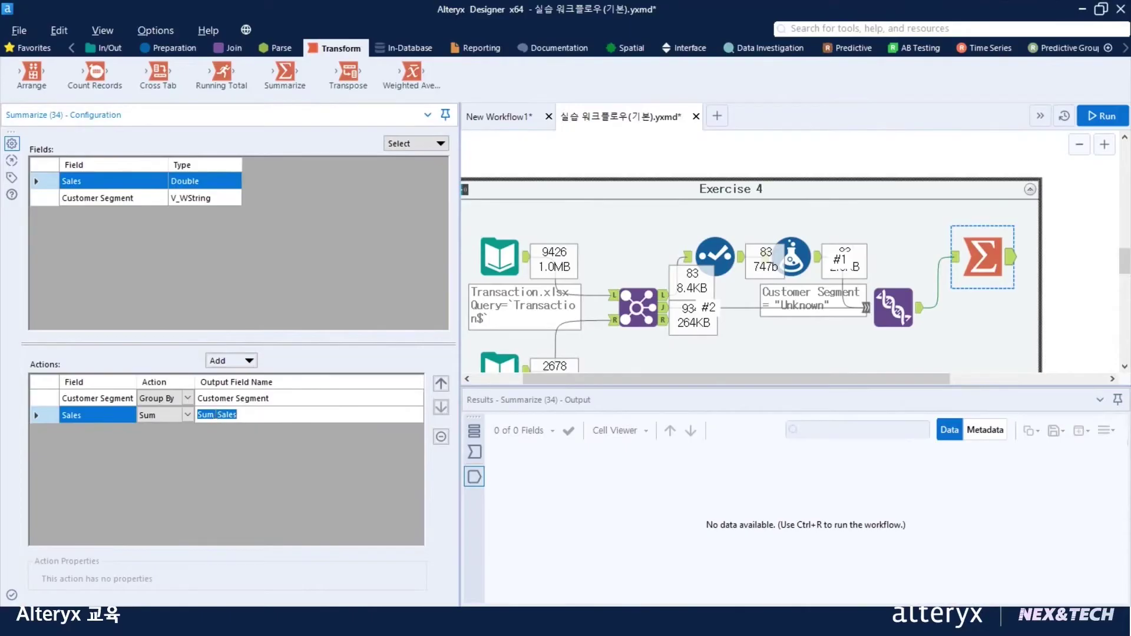
left_click_drag(214, 419, 180, 414)
type("C")
key("BackSpace")
type("Segment")
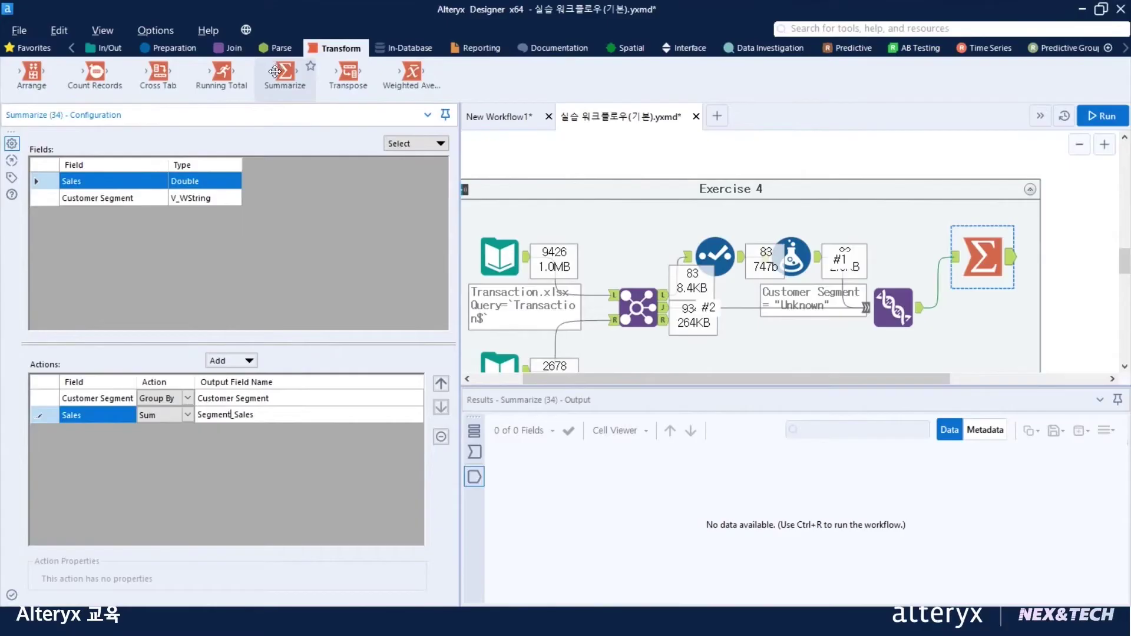
- Add a second Summarize tool on the Union tool's output, below the first one, and sum the Sales field
mouse_move(284, 77)
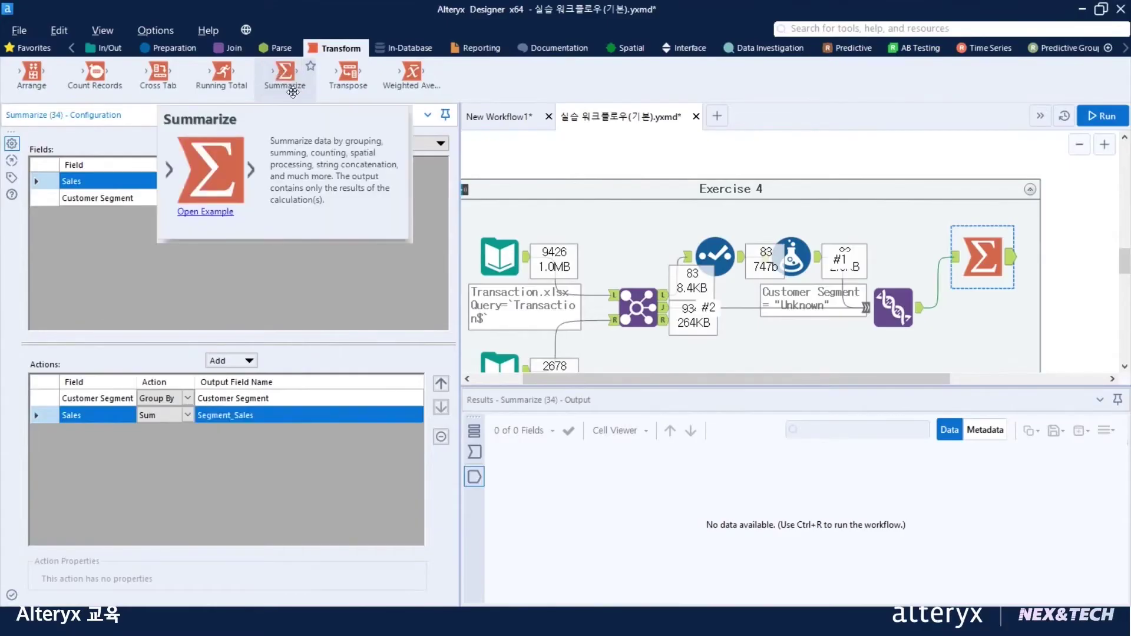
left_click_drag(290, 85, 975, 341)
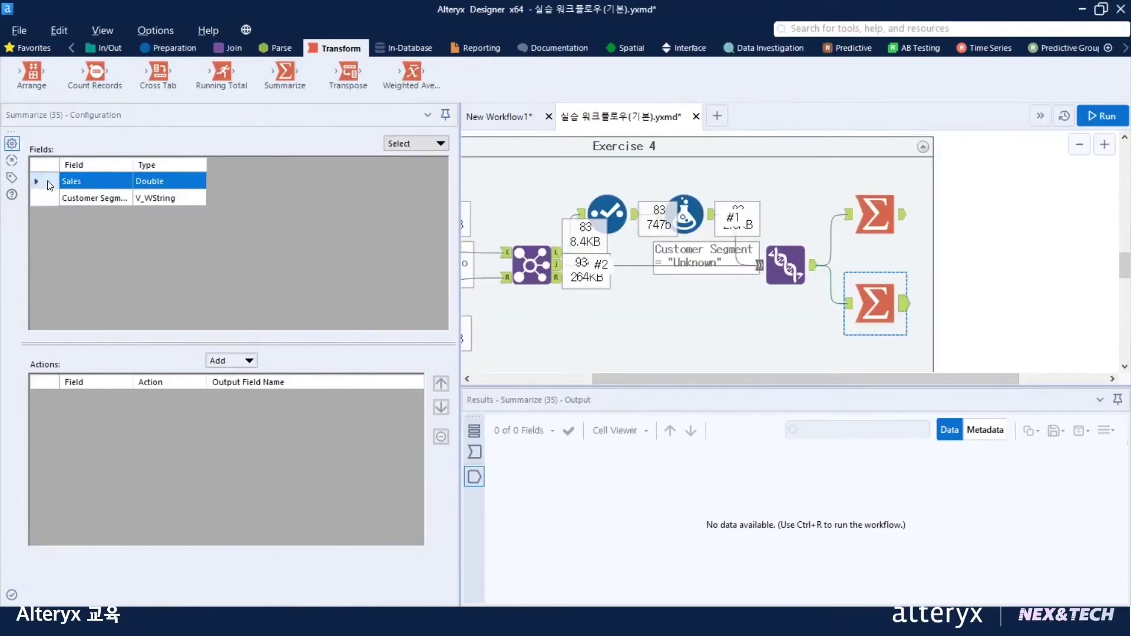
left_click(230, 362)
left_click(254, 349)
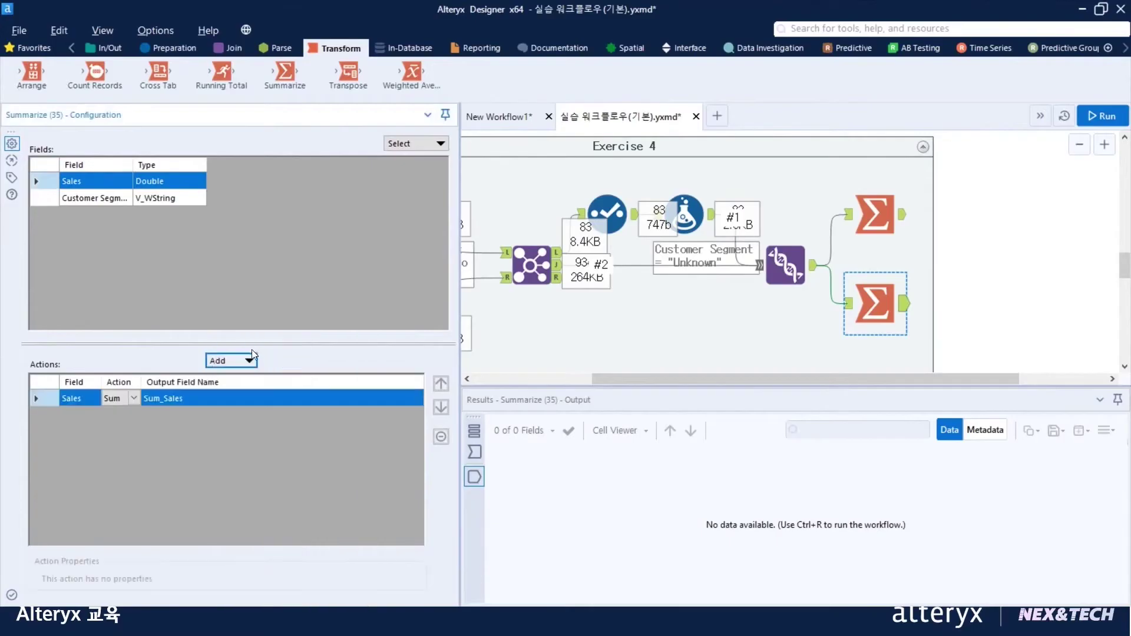
- Rename the second Summarize tool's summed Sales output field to Total_Sales
left_click(156, 401)
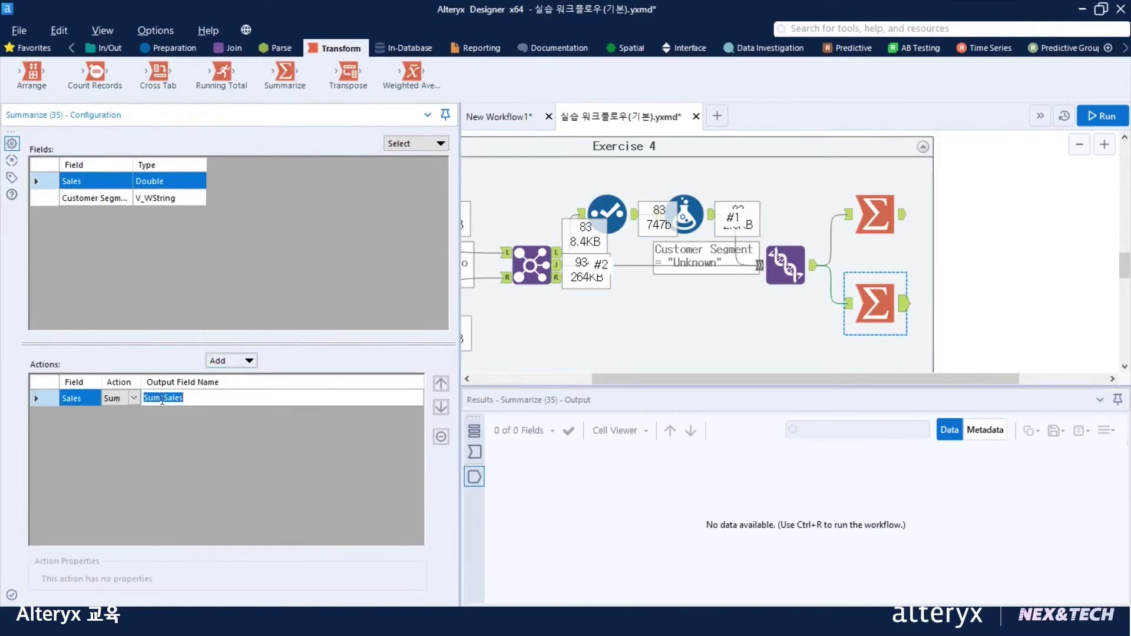
left_click(161, 400)
left_click_drag(161, 398, 144, 399)
type("Total")
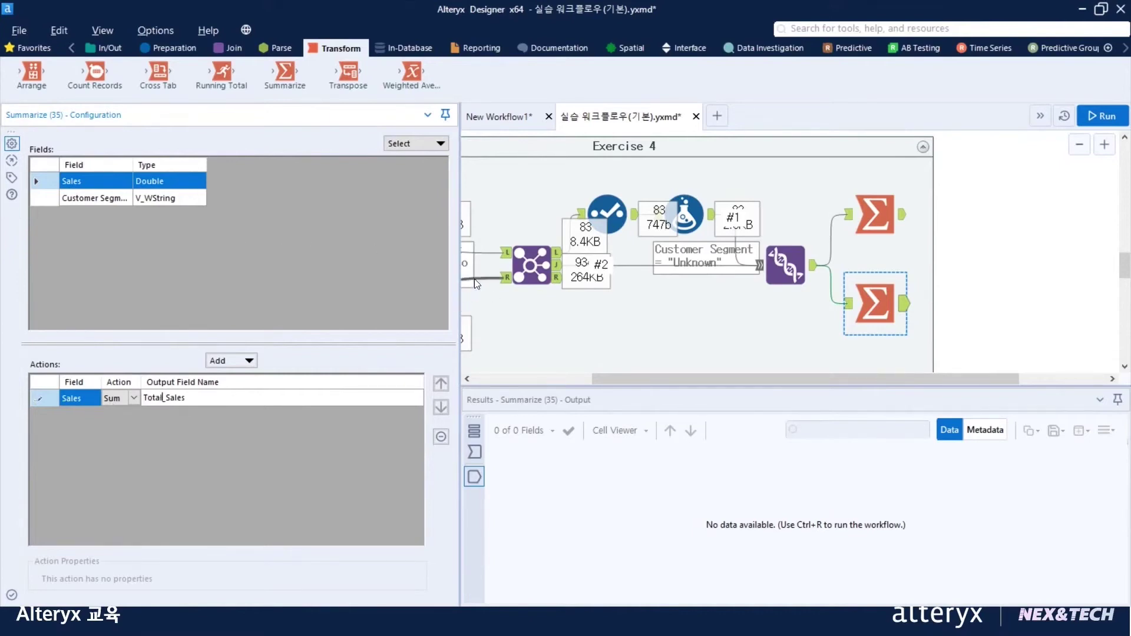
- Run the workflow, dismiss the completion message and compare the output records of the two Summarize tools
left_click(1109, 116)
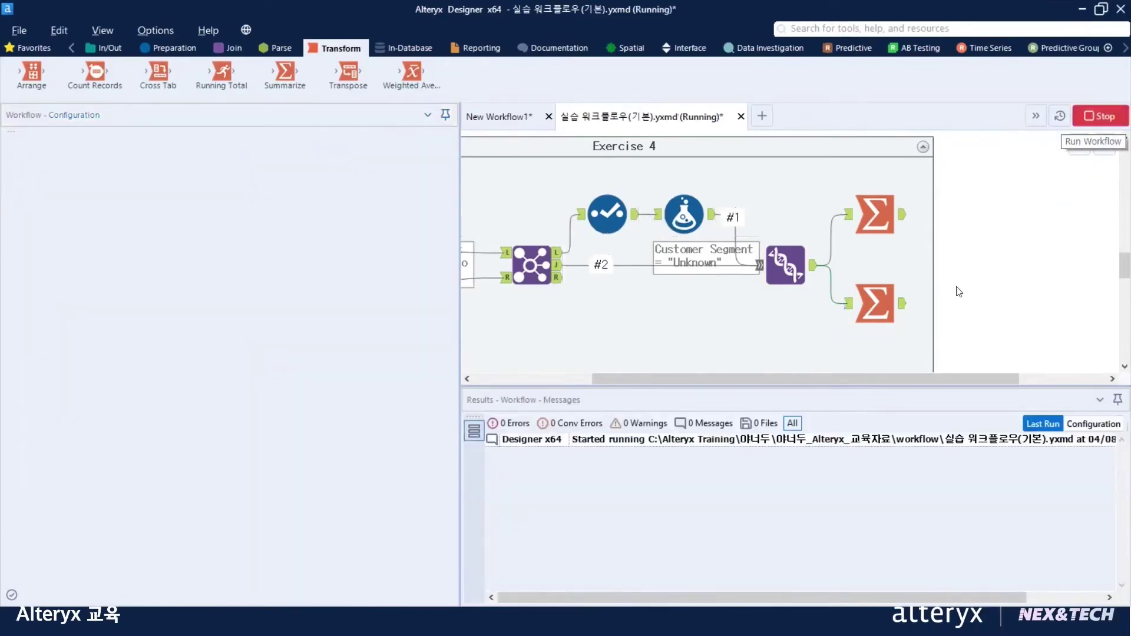
left_click(700, 370)
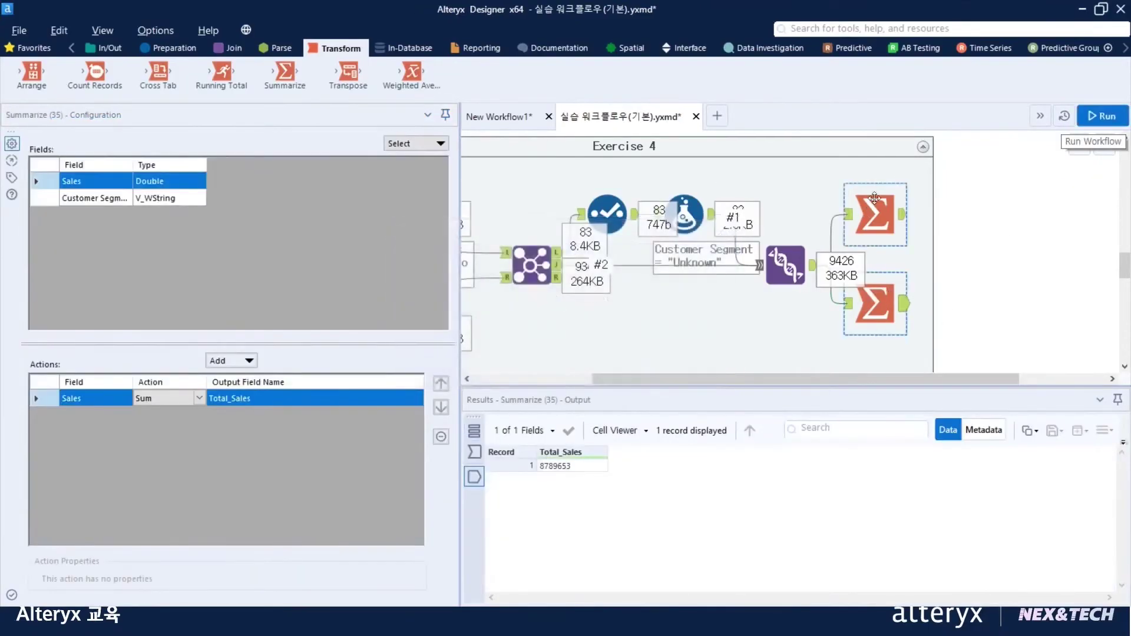
left_click(905, 220)
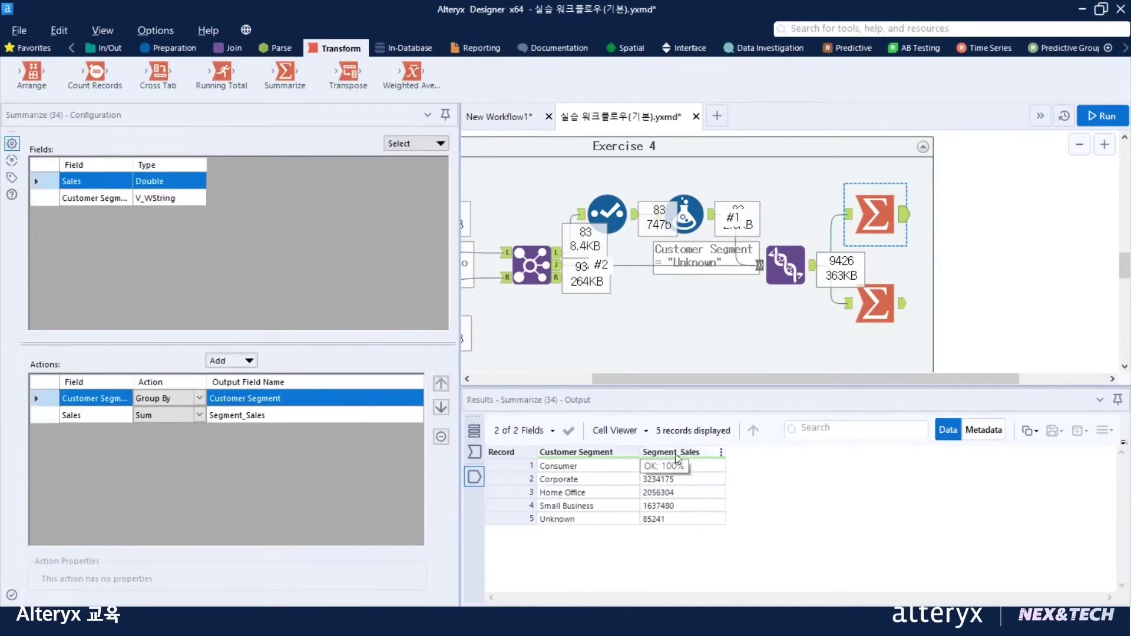
left_click(897, 309)
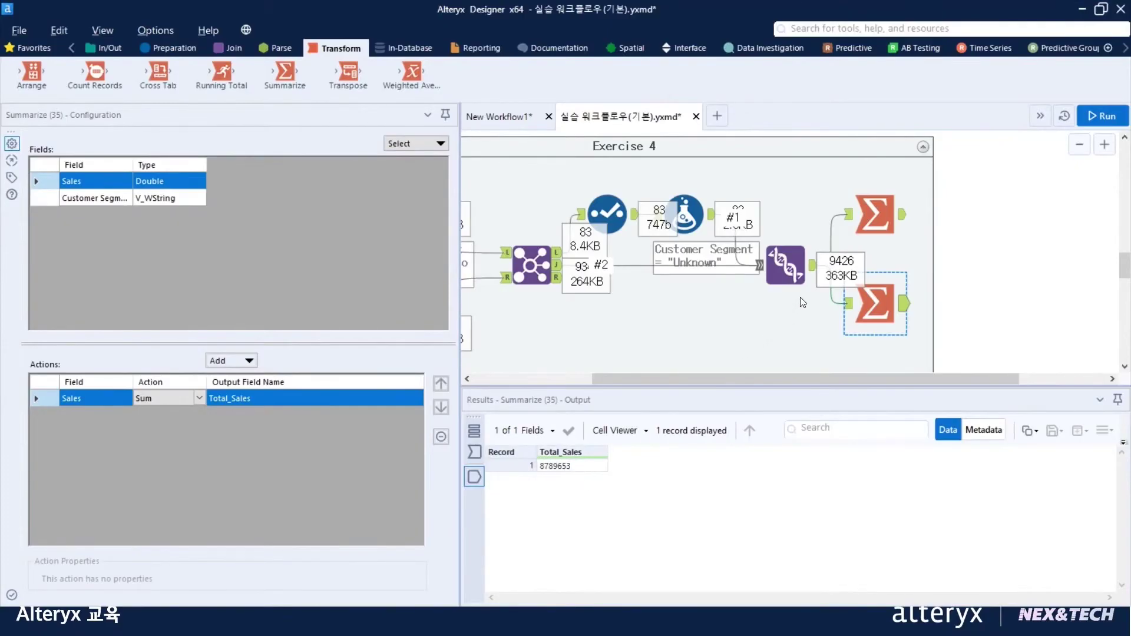
left_click(897, 213, "ctrl")
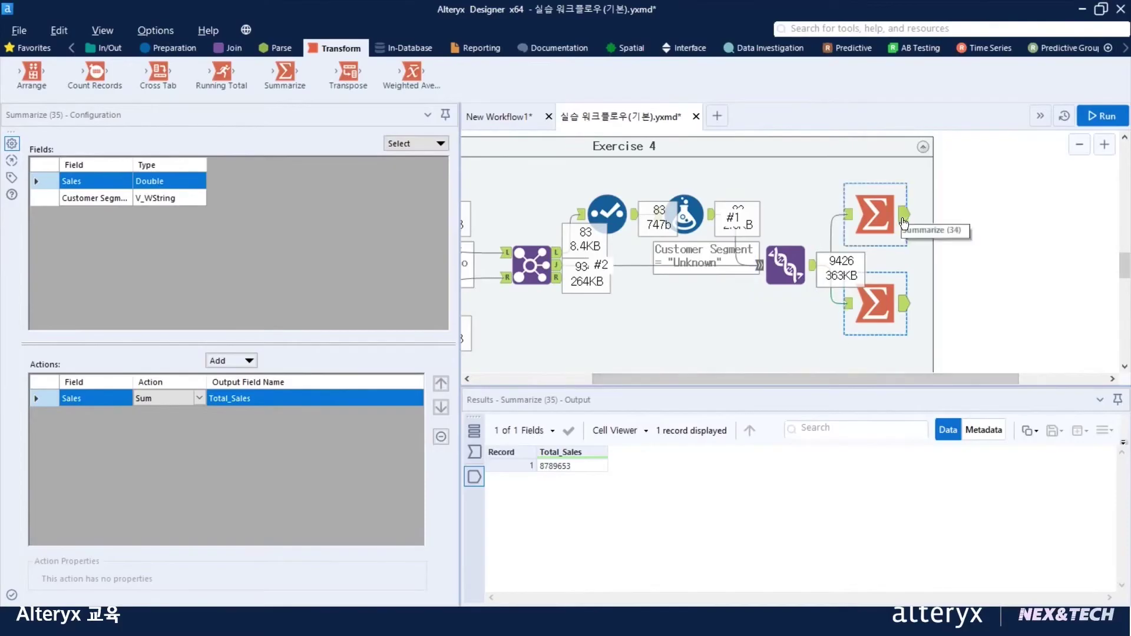
left_click(903, 218)
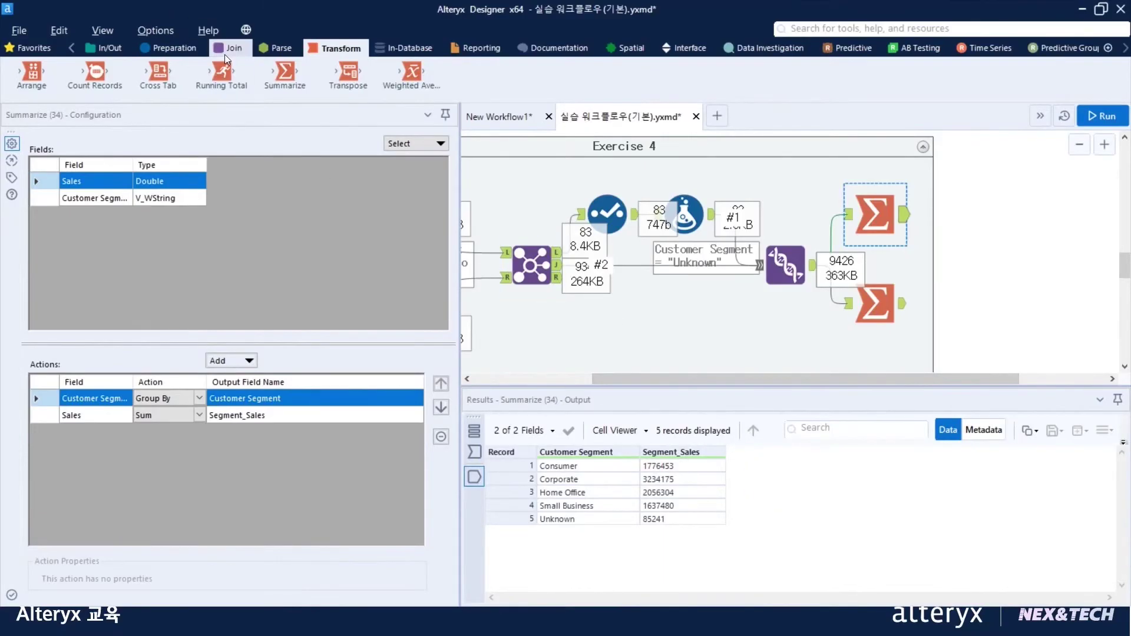
- Add an Append Fields tool with the segment summary as target and the total summary as source, and check both inputs
left_click(242, 50)
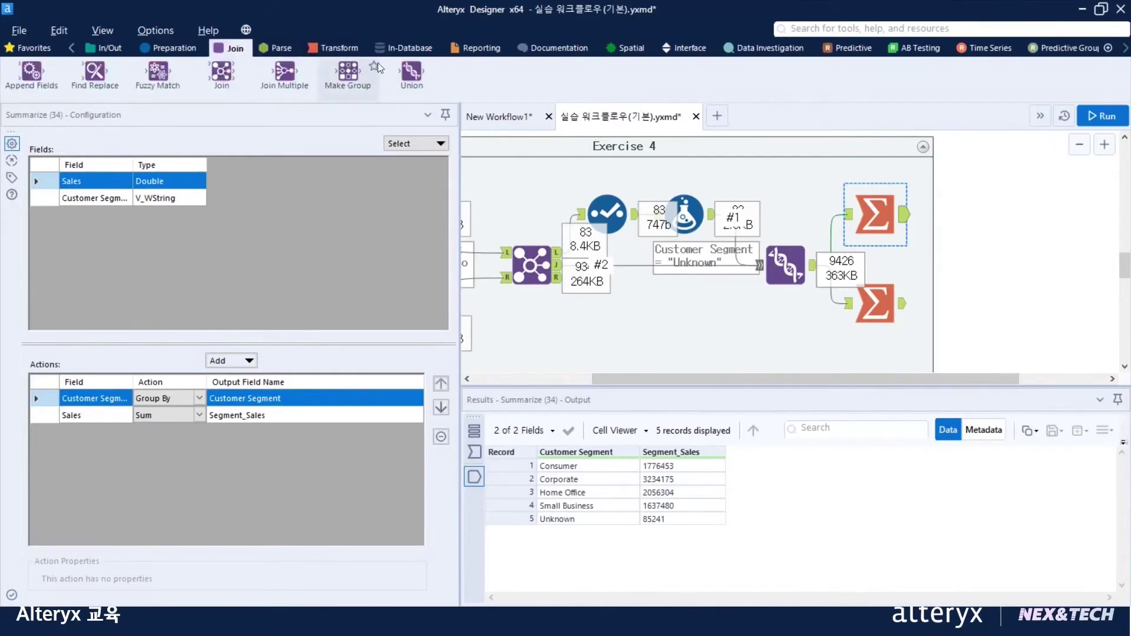
left_click_drag(41, 72, 972, 251)
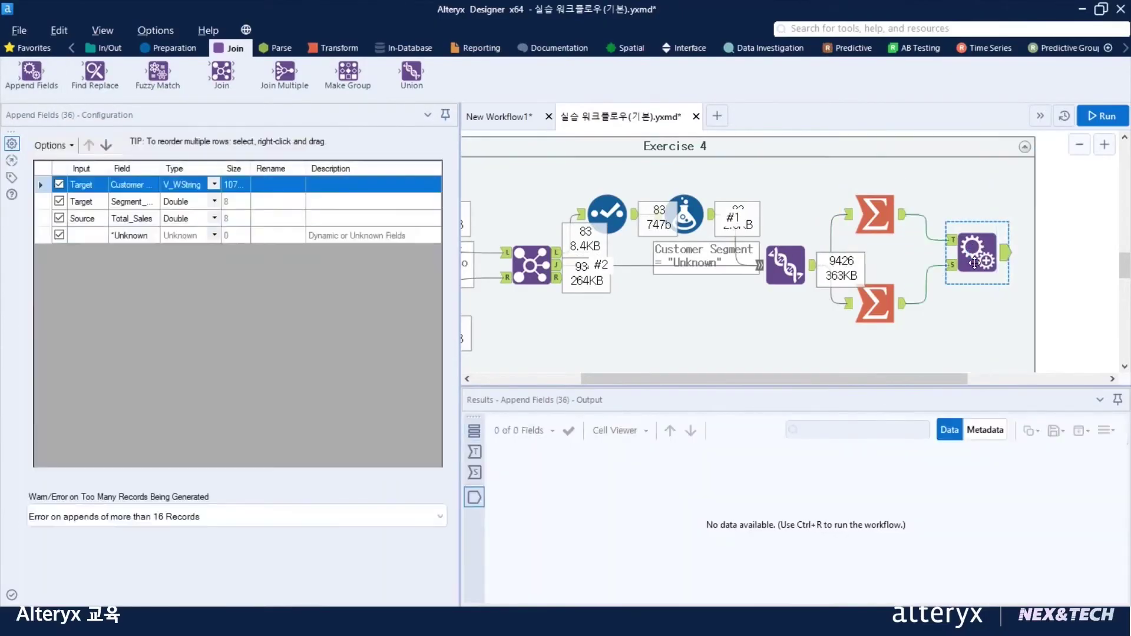
left_click_drag(979, 259, 965, 260)
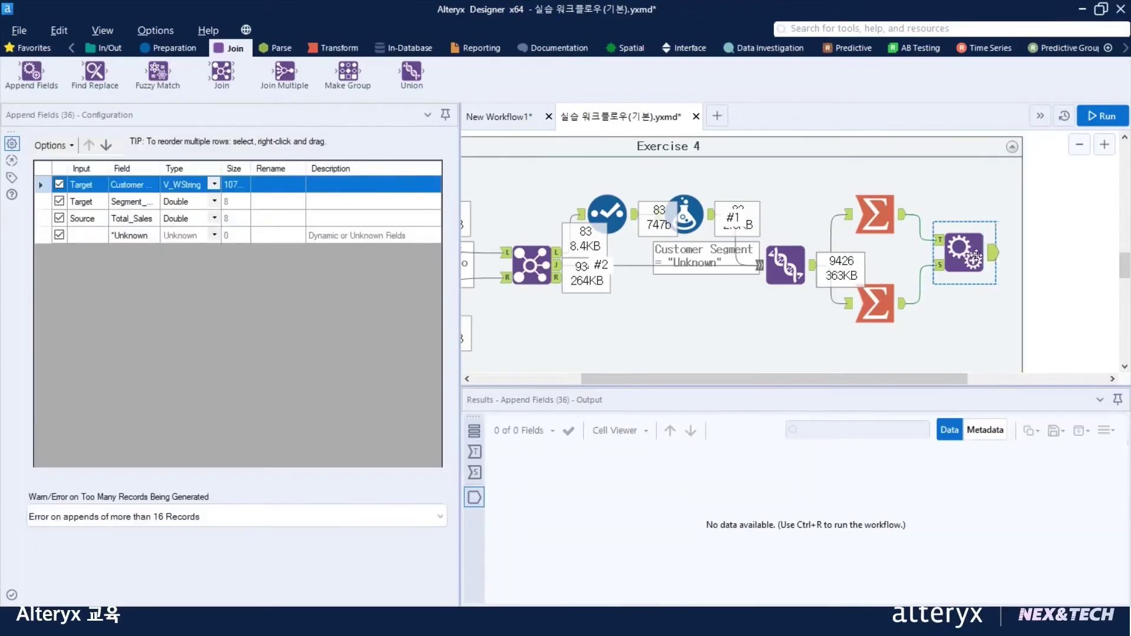
left_click(879, 243)
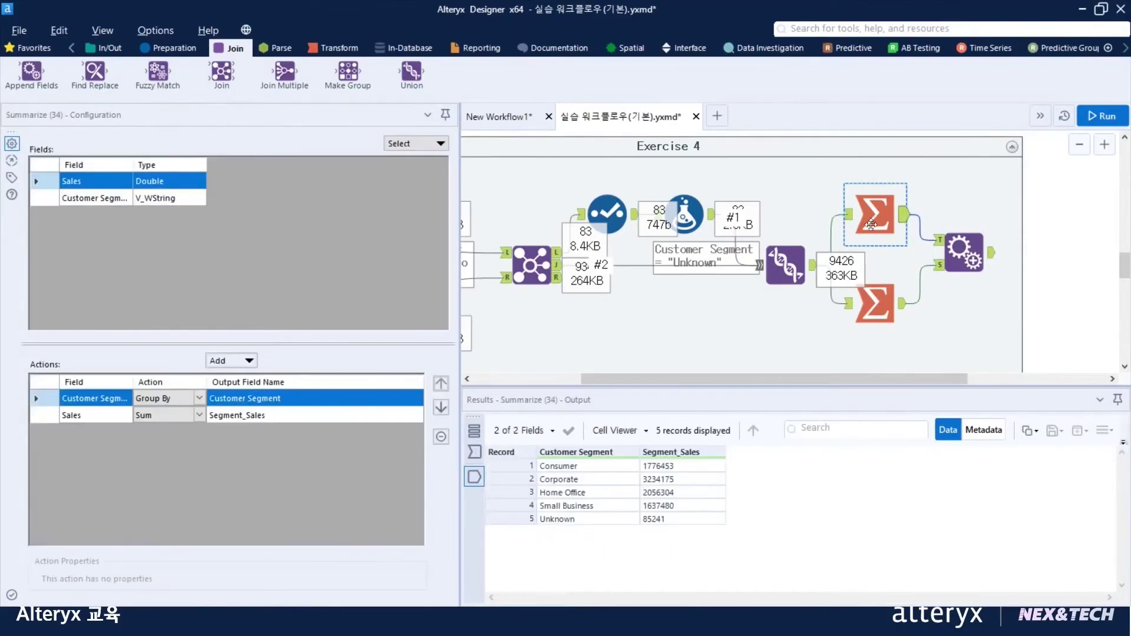
left_click(939, 244)
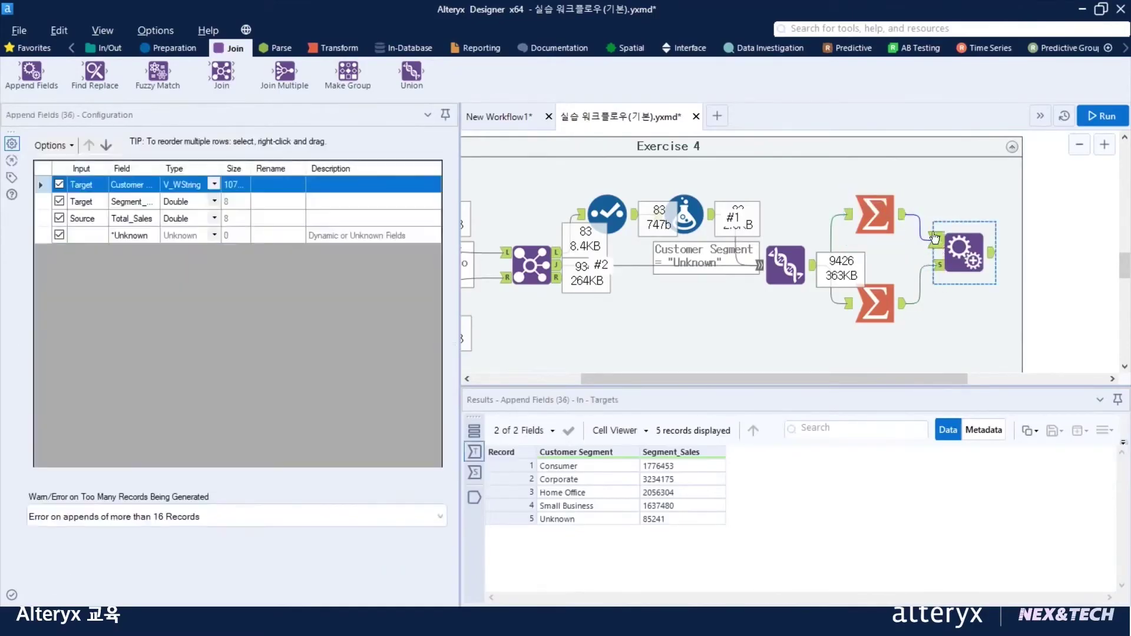
left_click(887, 306)
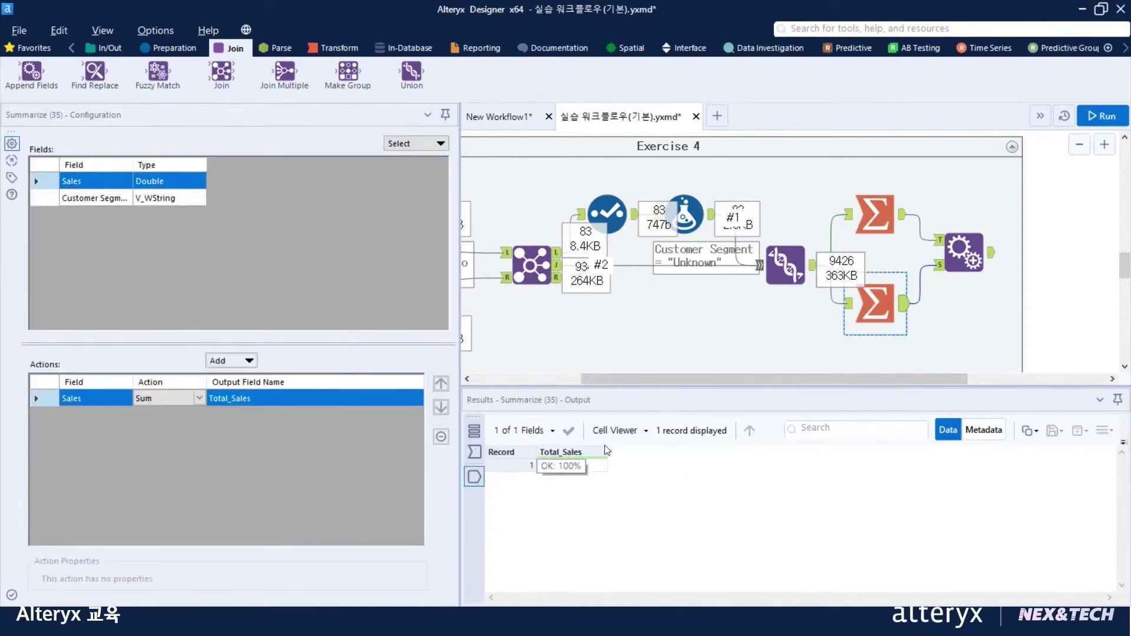
left_click(943, 270)
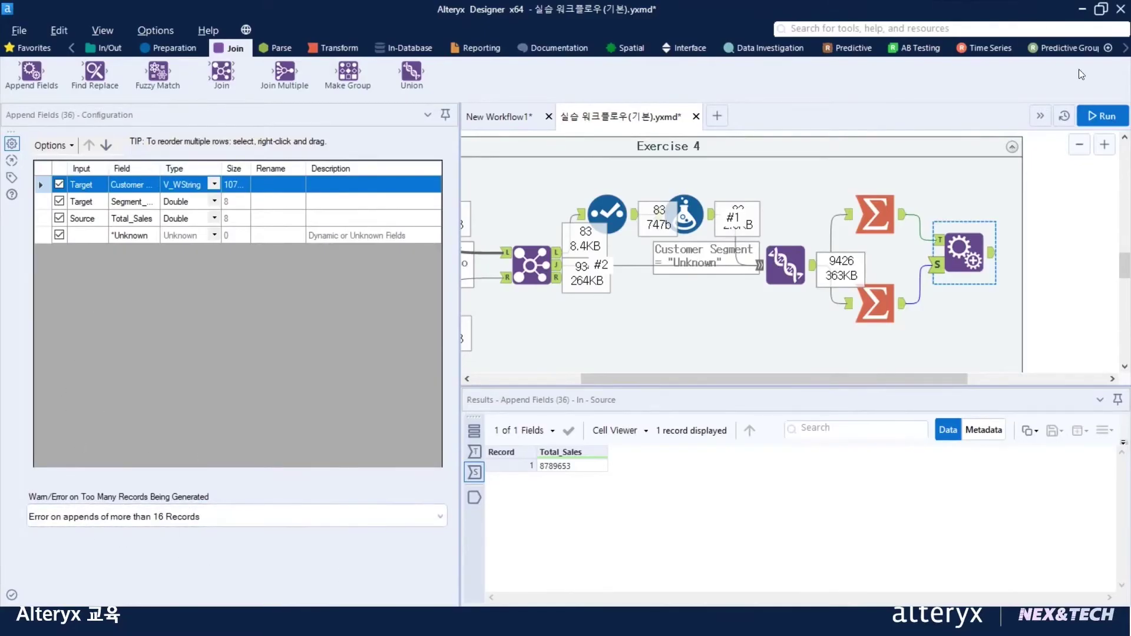
- Run the workflow, dismiss the completion message and review the Append Fields tool's output
left_click(1108, 116)
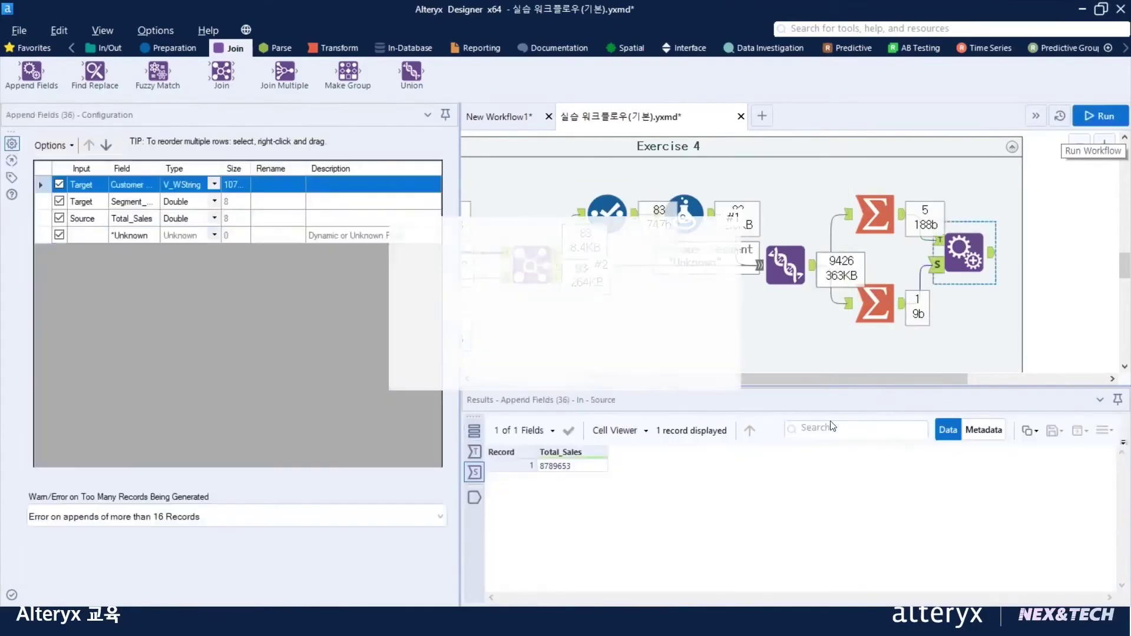
left_click(682, 366)
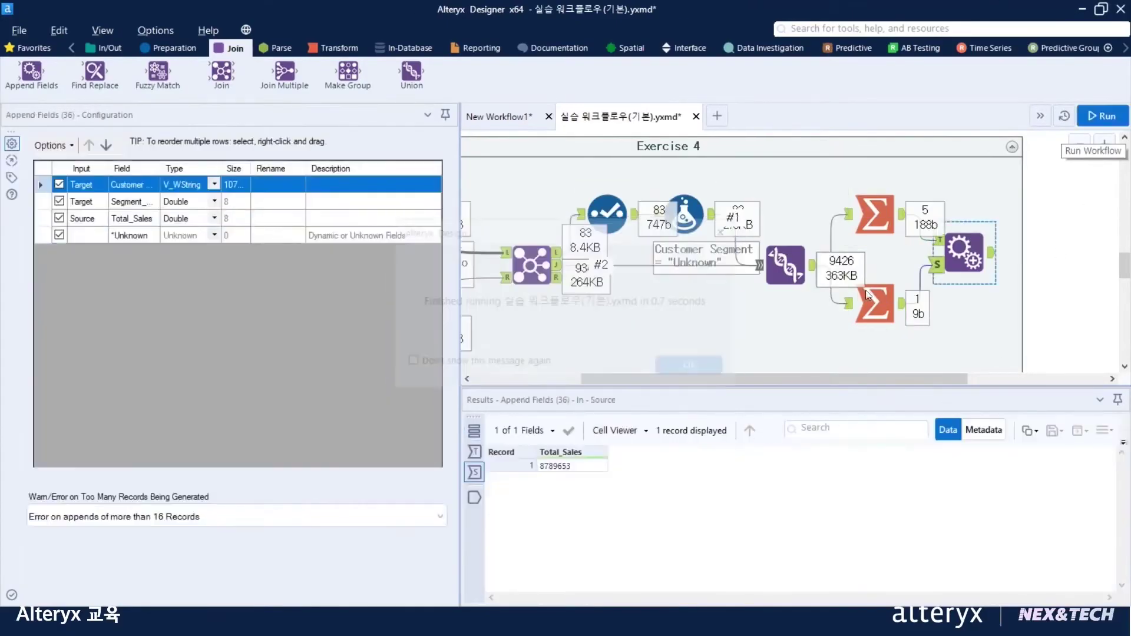
left_click(993, 258)
- Add a Formula tool connected to the Append Fields tool's output in the Exercise 4 container
left_click_drag(828, 379, 935, 380)
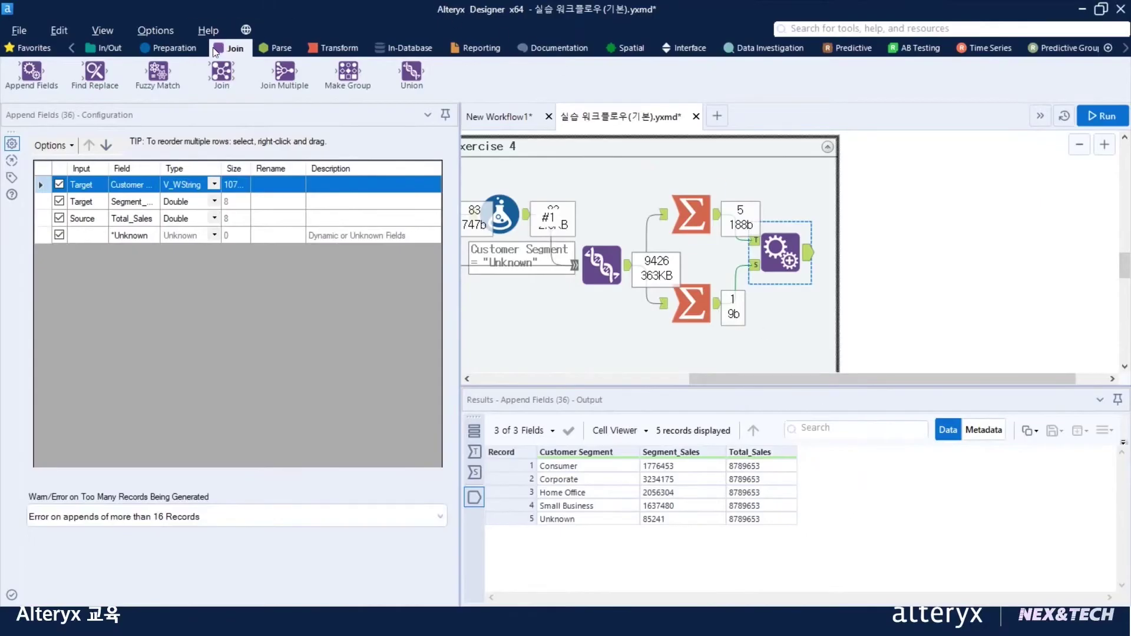
left_click(184, 47)
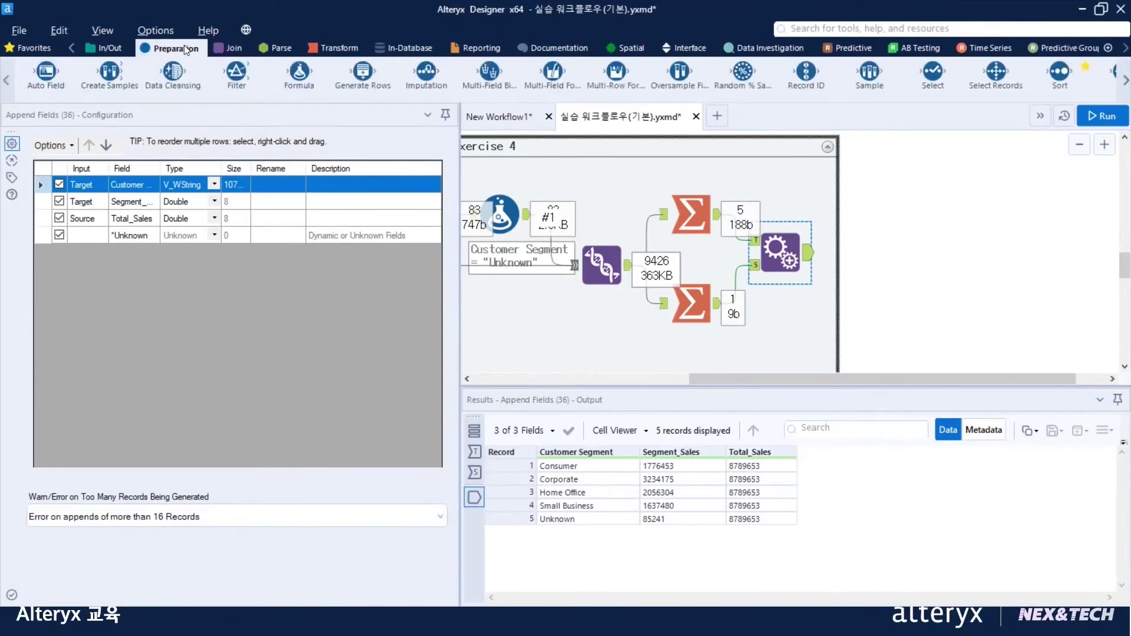
left_click_drag(299, 72, 862, 252)
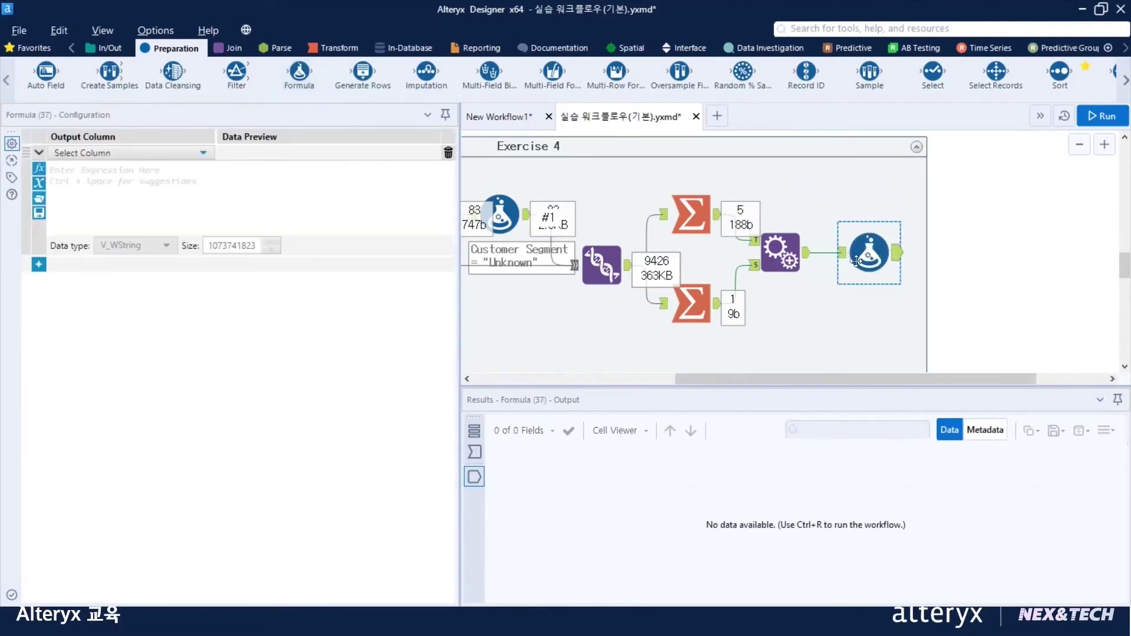
- Add a new output column named Percentage in the Formula tool
left_click(126, 153)
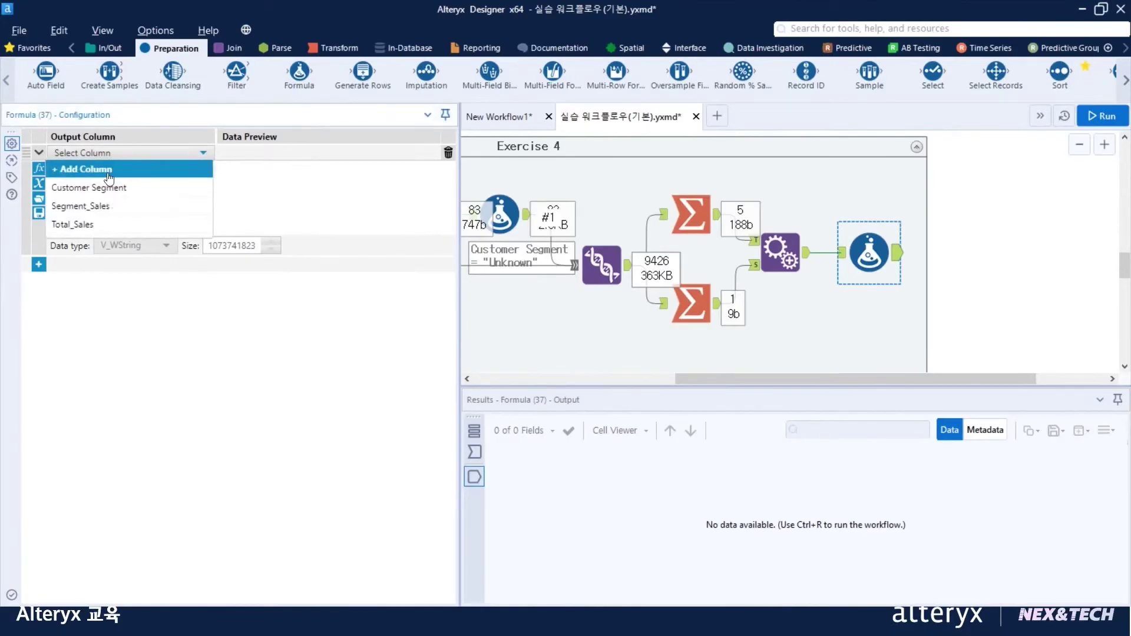
left_click(109, 169)
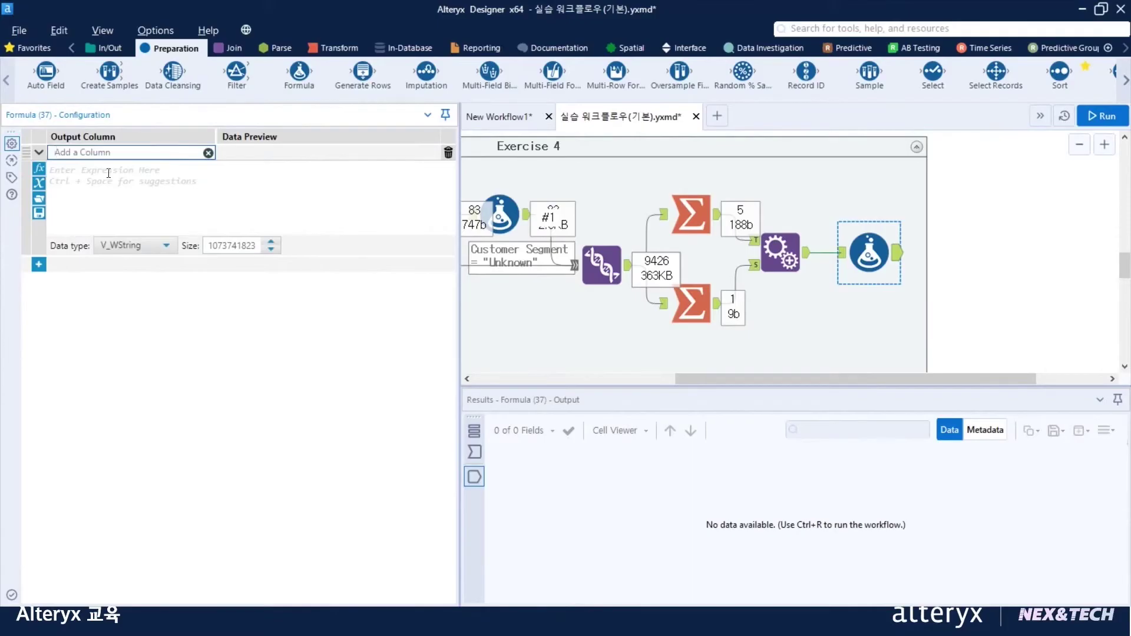
type("1")
key("BackSpace")
type("Perca")
type("ntage")
left_click(109, 172)
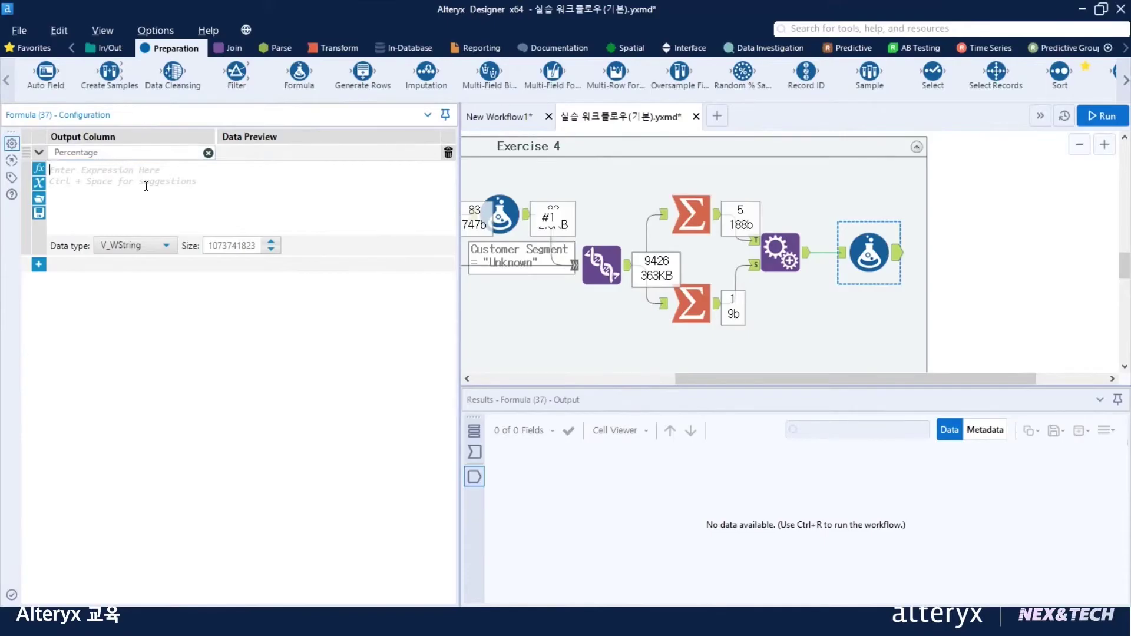
- Check the Formula tool's input fields and enter the Percentage expression [Segment_Sales]/[Total_Sales]
scroll(162, 196, "up", 2)
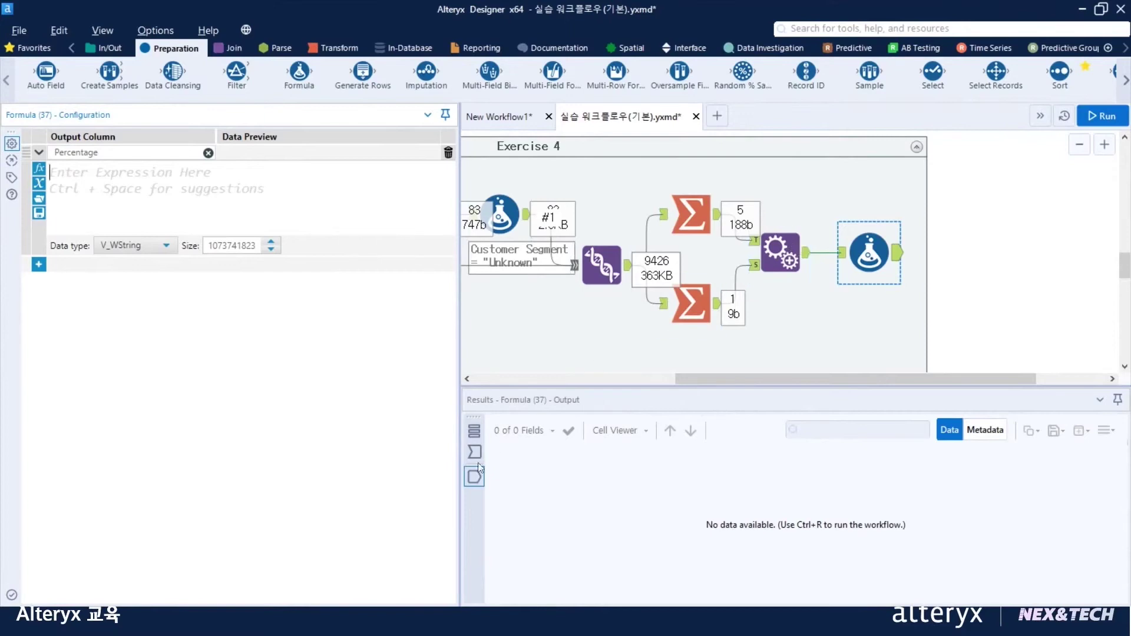
left_click(841, 254)
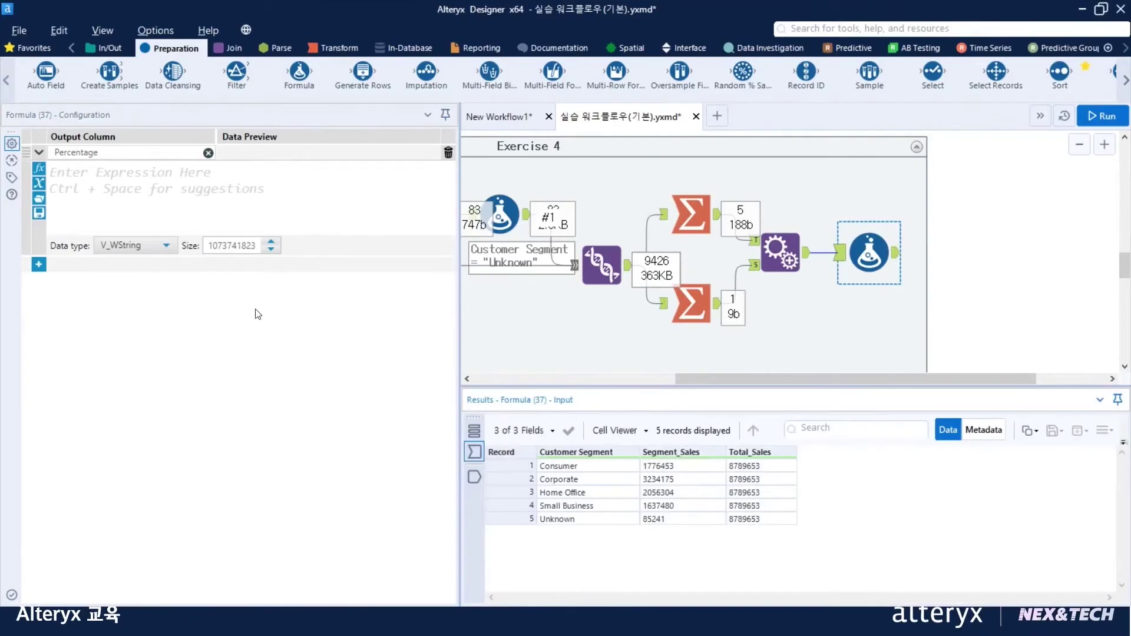
left_click(144, 175)
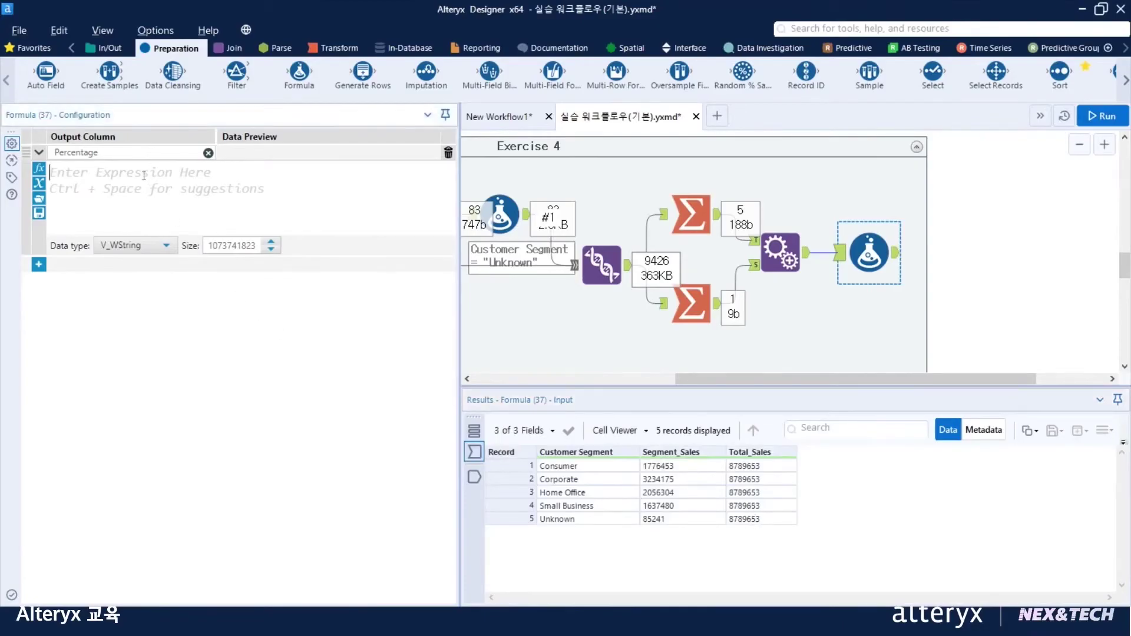
type("[")
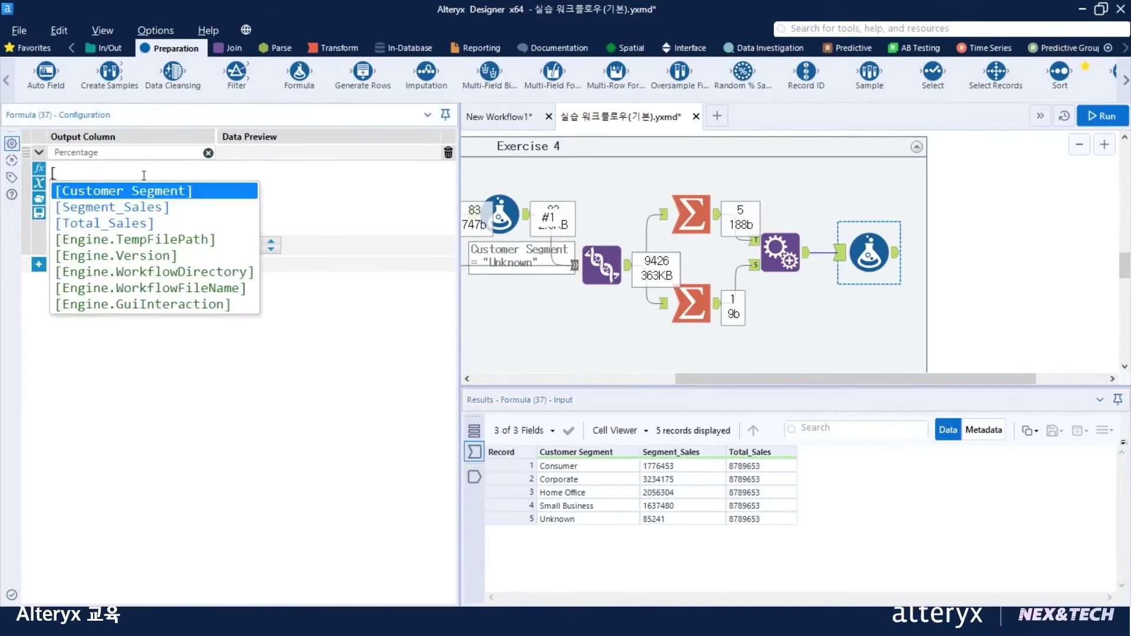
left_click(138, 209)
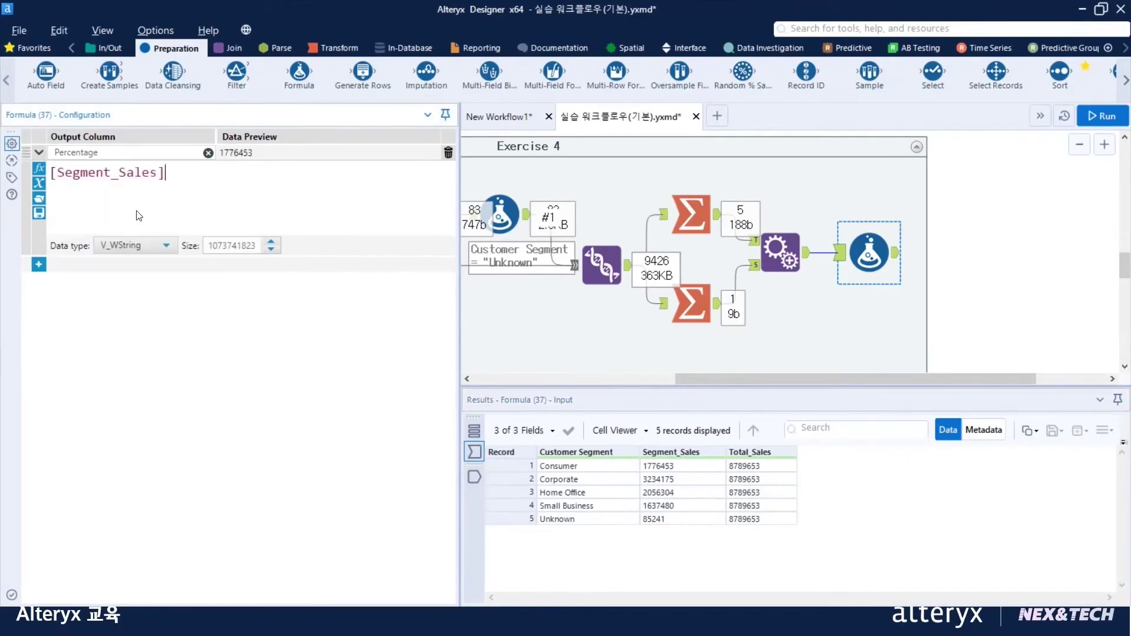
type("/[")
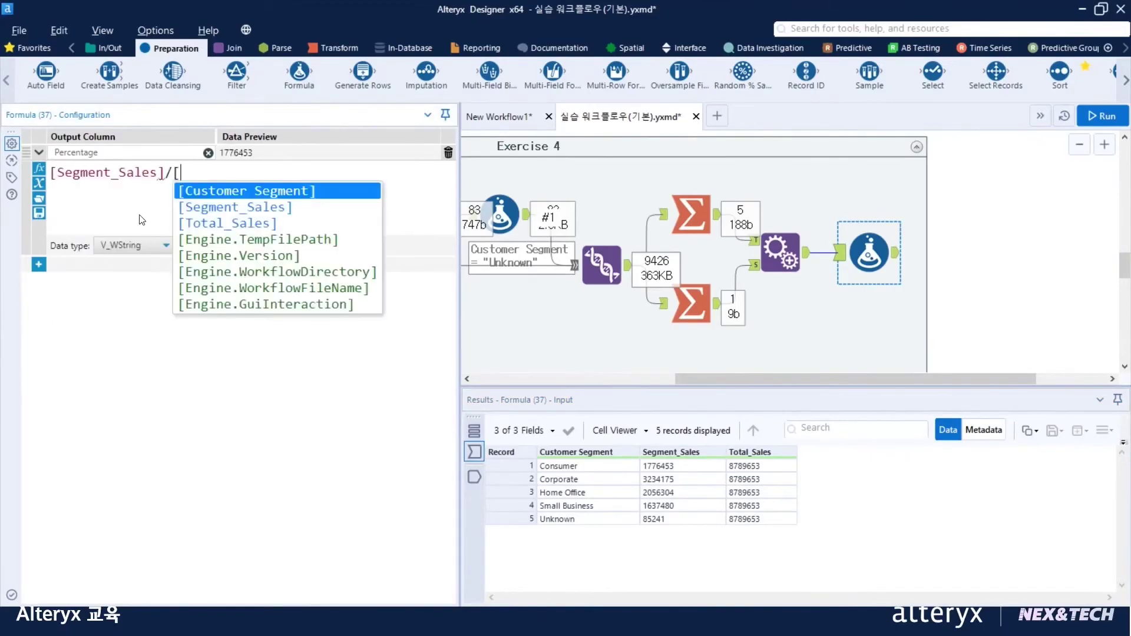
left_click(218, 224)
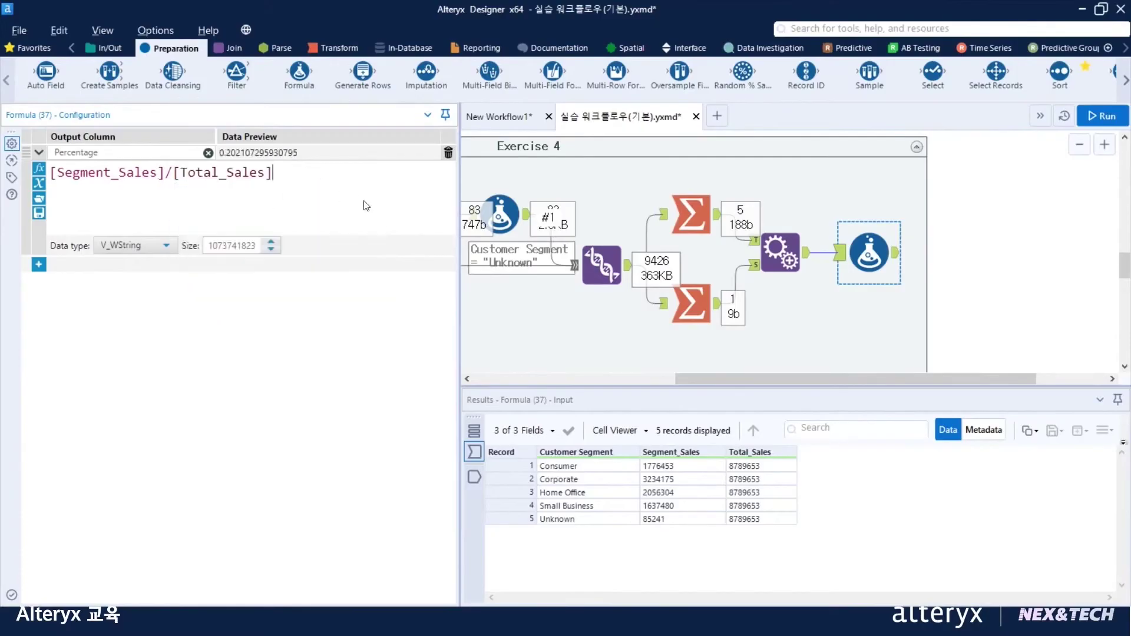
- Multiply the Percentage expression by 100, making it [Segment_Sales]/[Total_Sales]*100, and make room in front of it
type("*100")
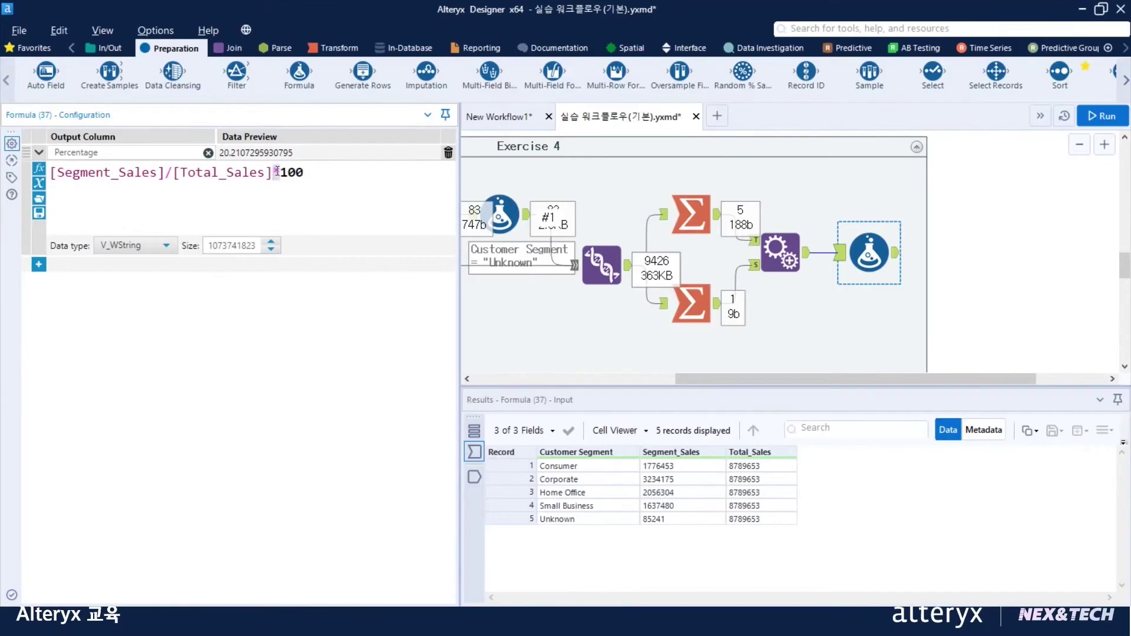
left_click(339, 173)
left_click(51, 172)
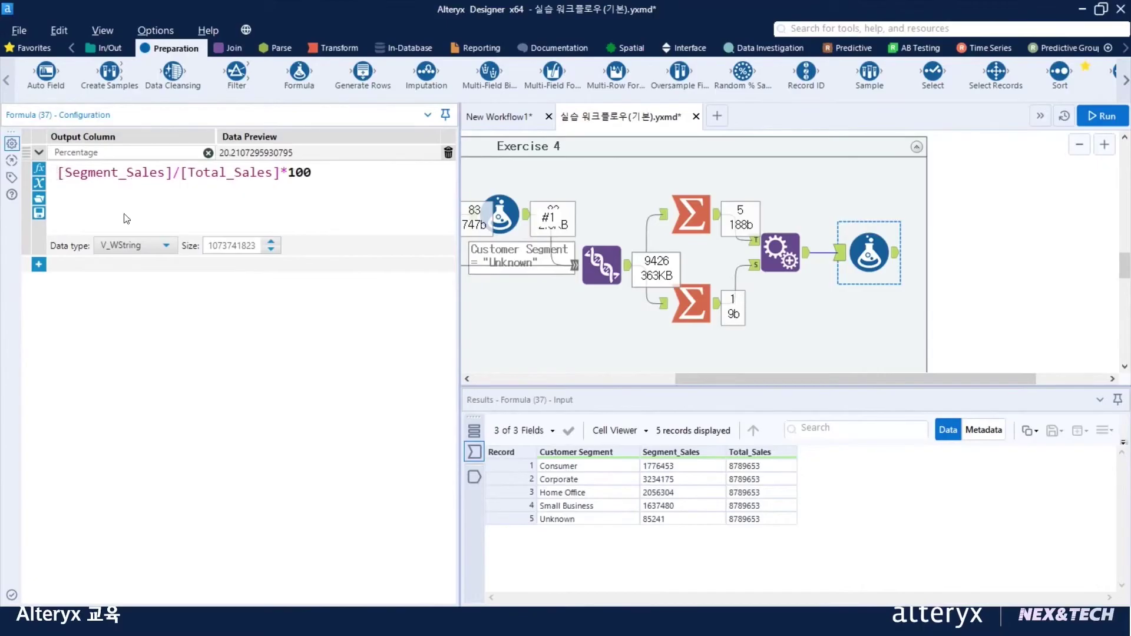
- Browse the Math functions and insert Round(x, mult) in front of the Percentage expression
left_click(40, 171)
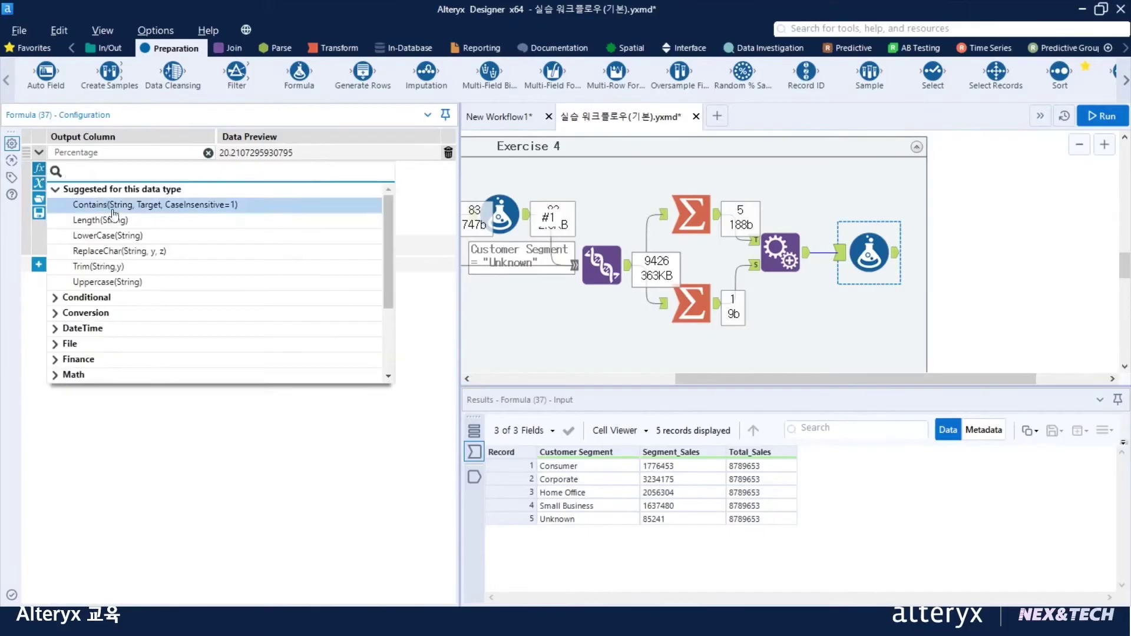
scroll(112, 259, "down", 1)
scroll(85, 312, "down", 1)
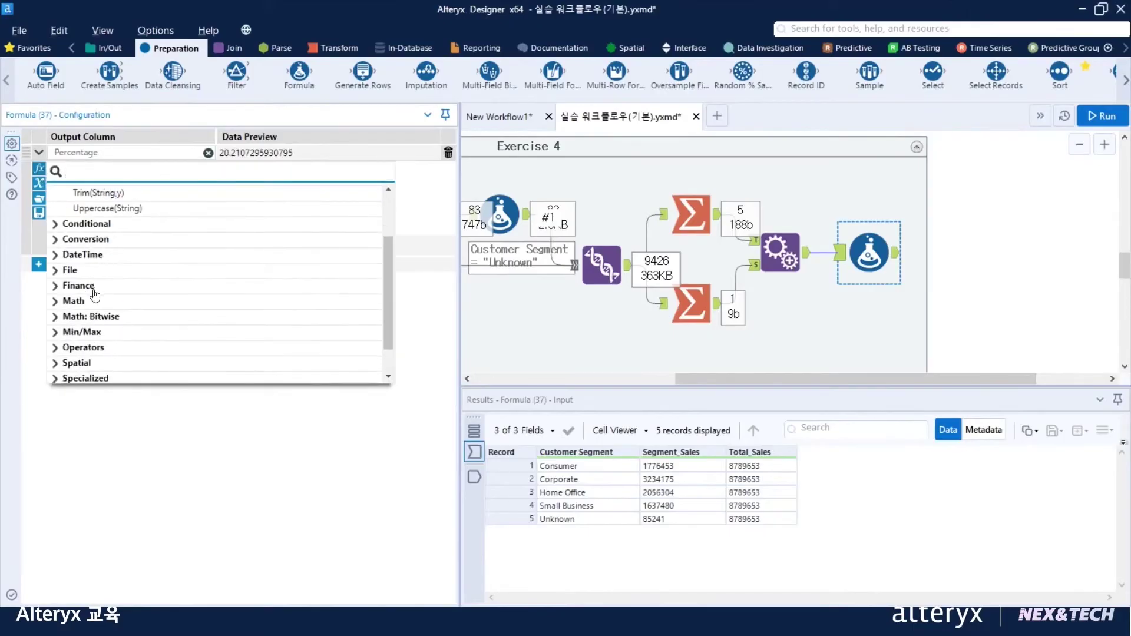
scroll(88, 294, "down", 2)
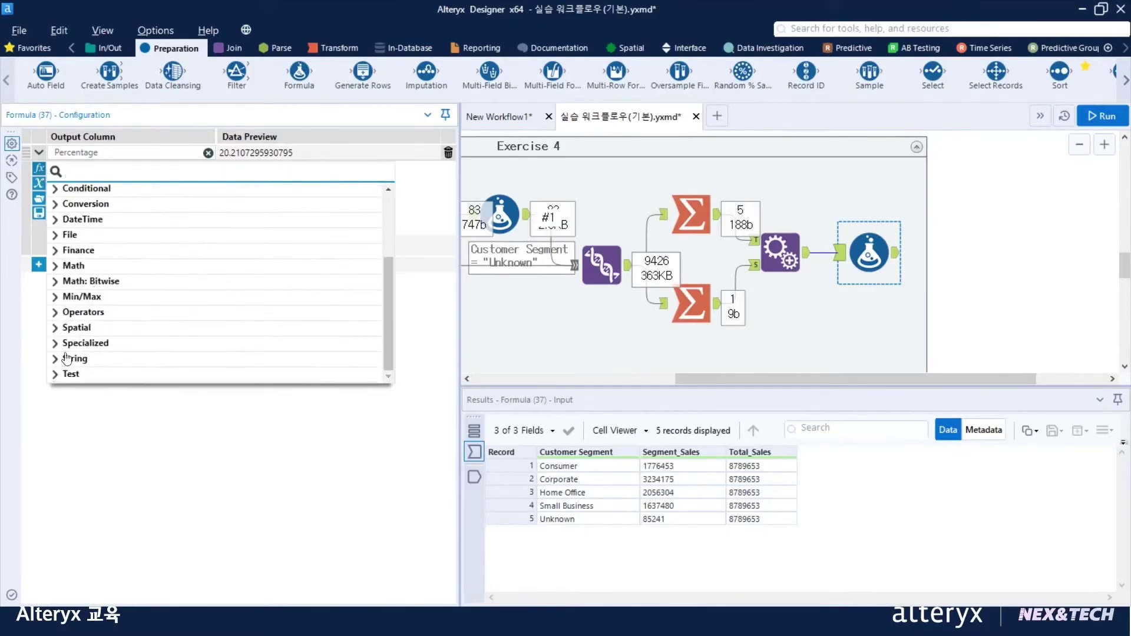
left_click(56, 266)
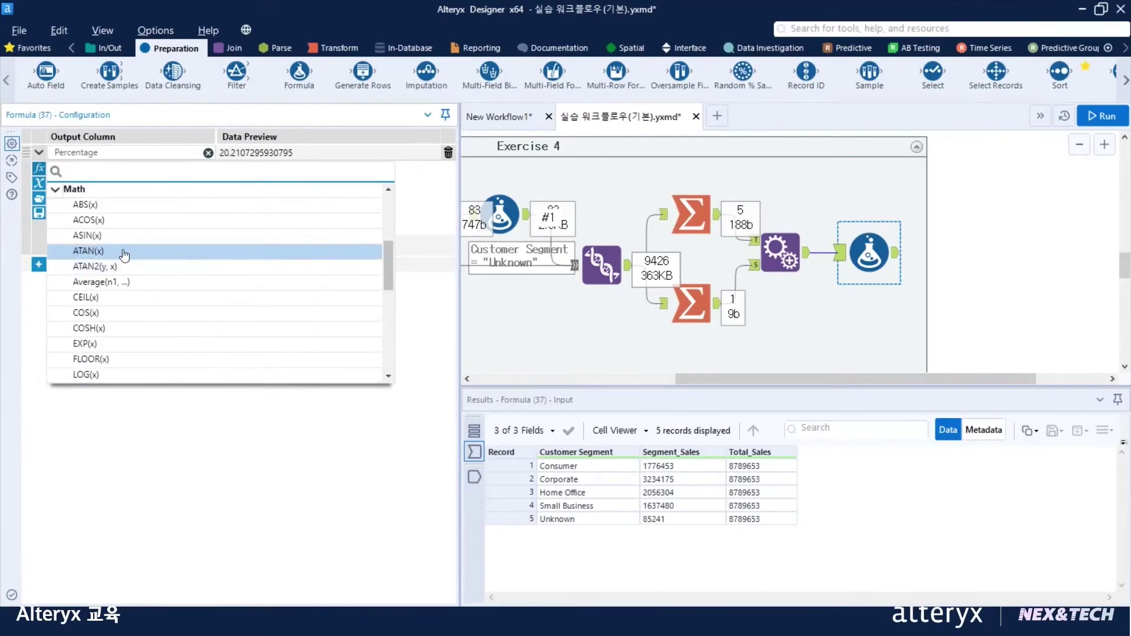
scroll(122, 254, "down", 3)
scroll(110, 284, "down", 2)
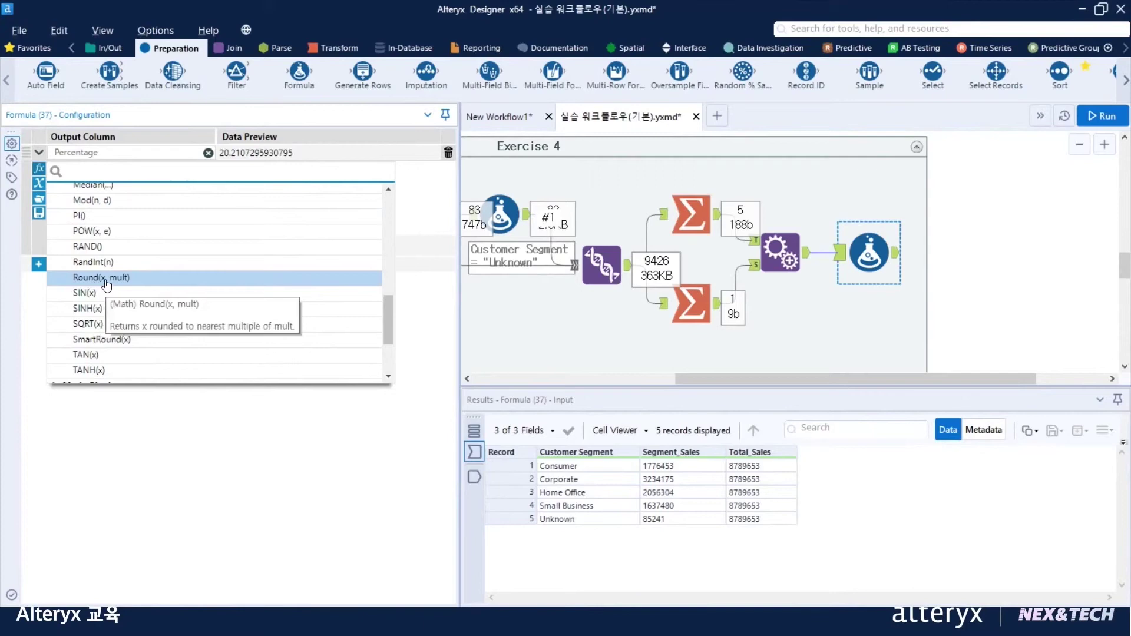
left_click(107, 277)
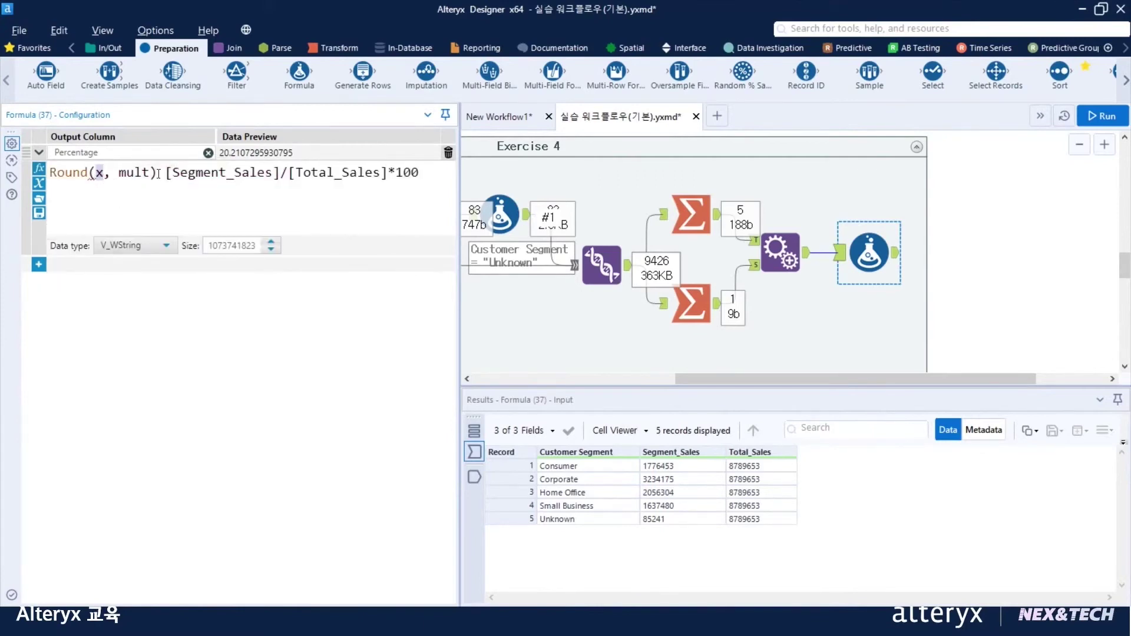
- Replace the inserted function with Round(x, mult) chosen from the autocomplete suggestions for "roun"
left_click_drag(155, 174, 50, 173)
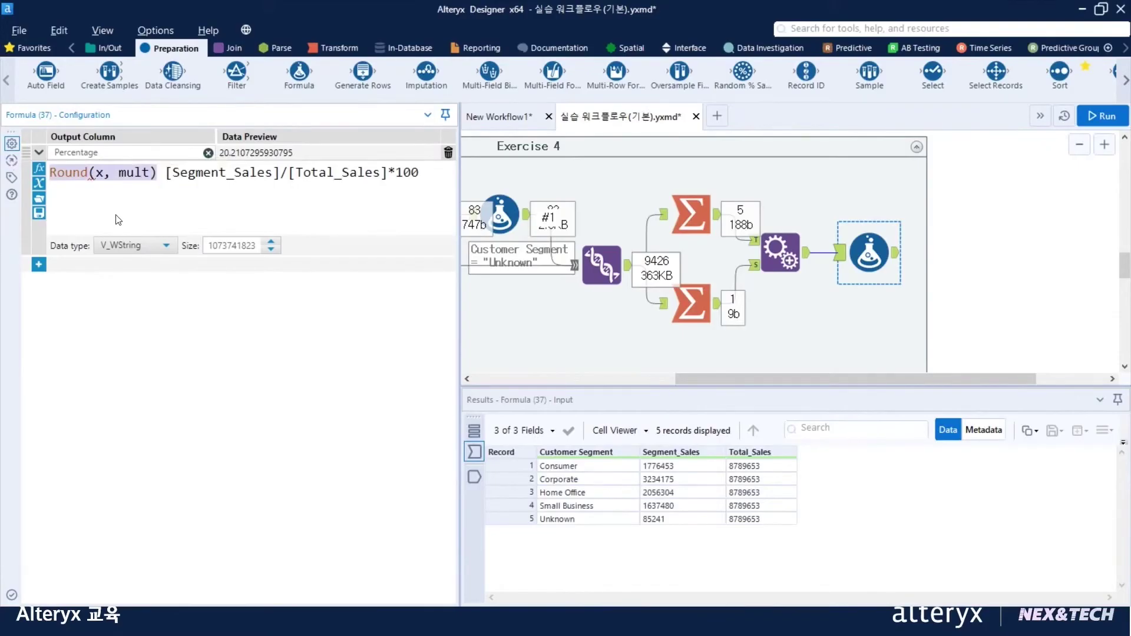
type("r")
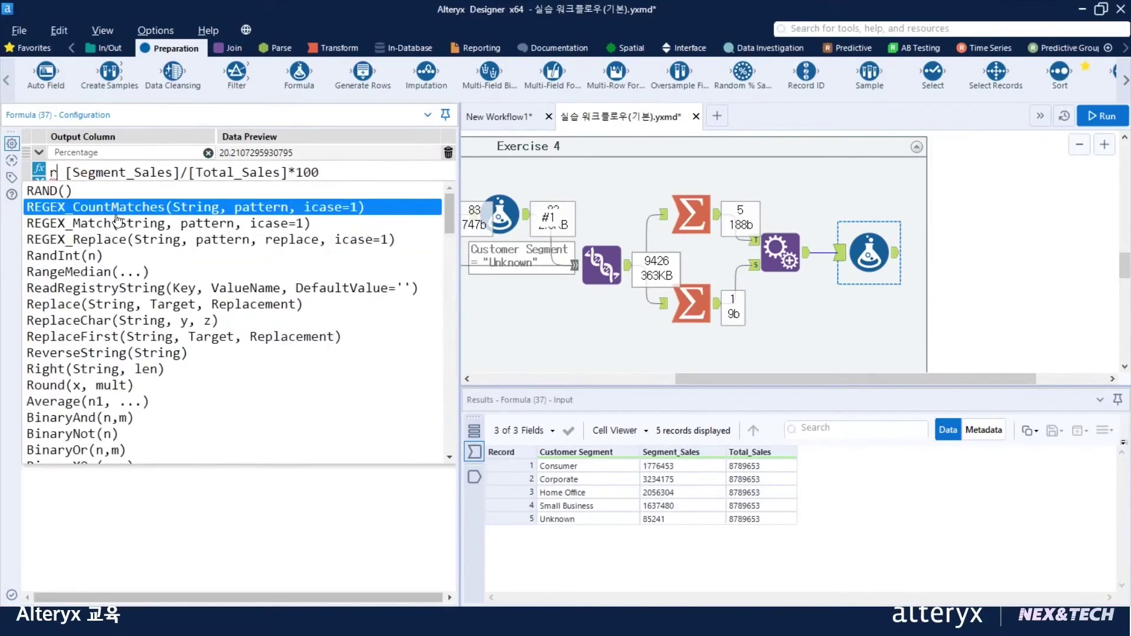
type("oun")
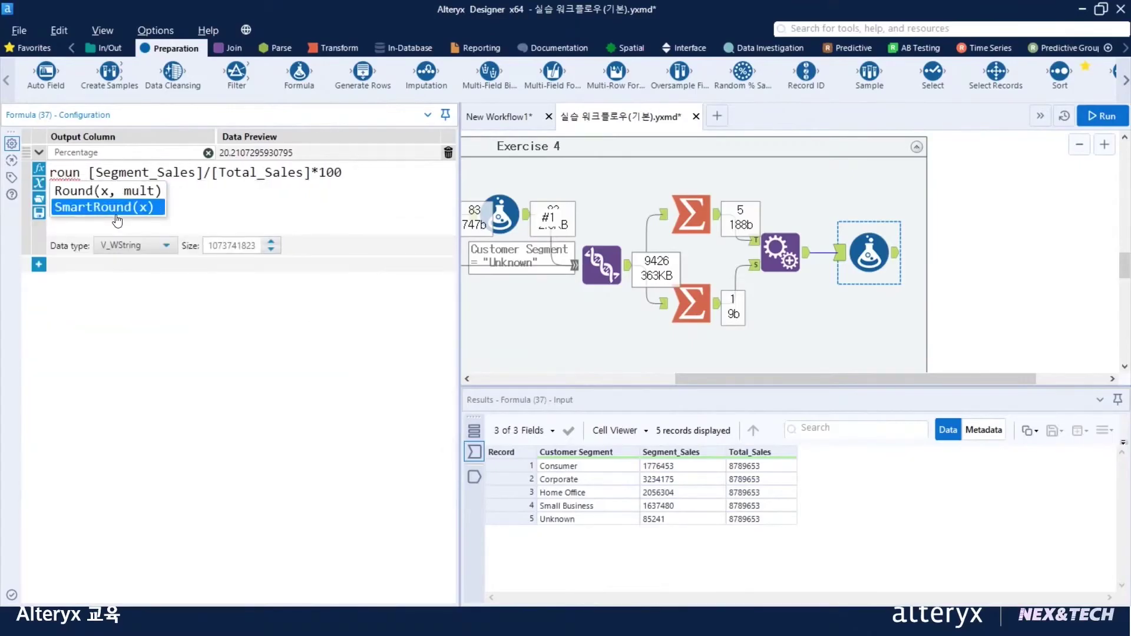
left_click(109, 195)
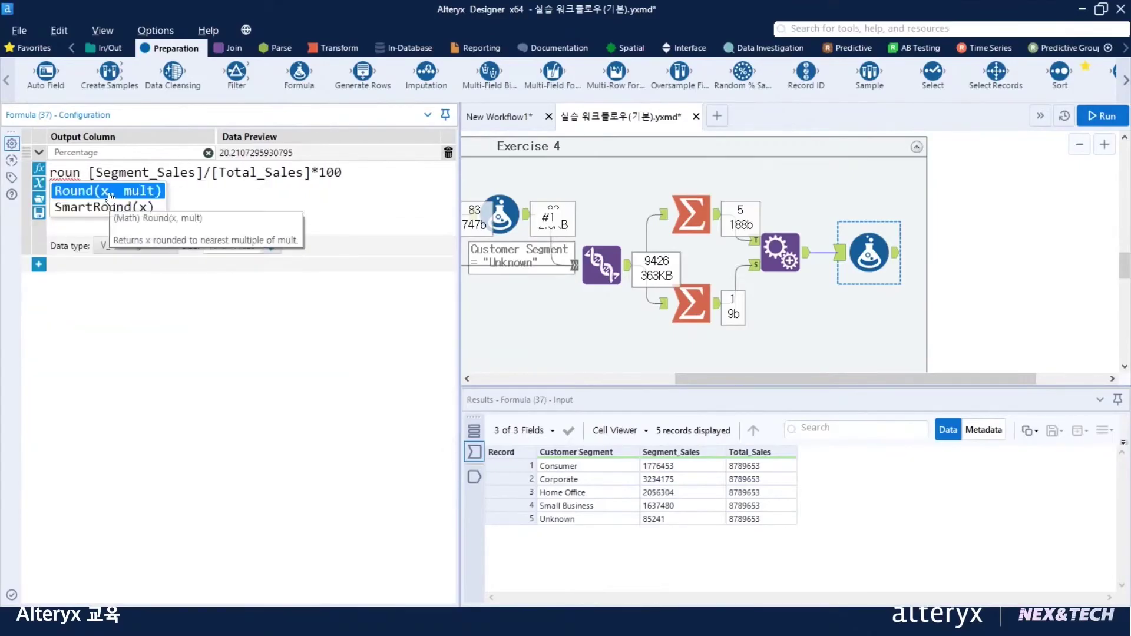
double_click(109, 196)
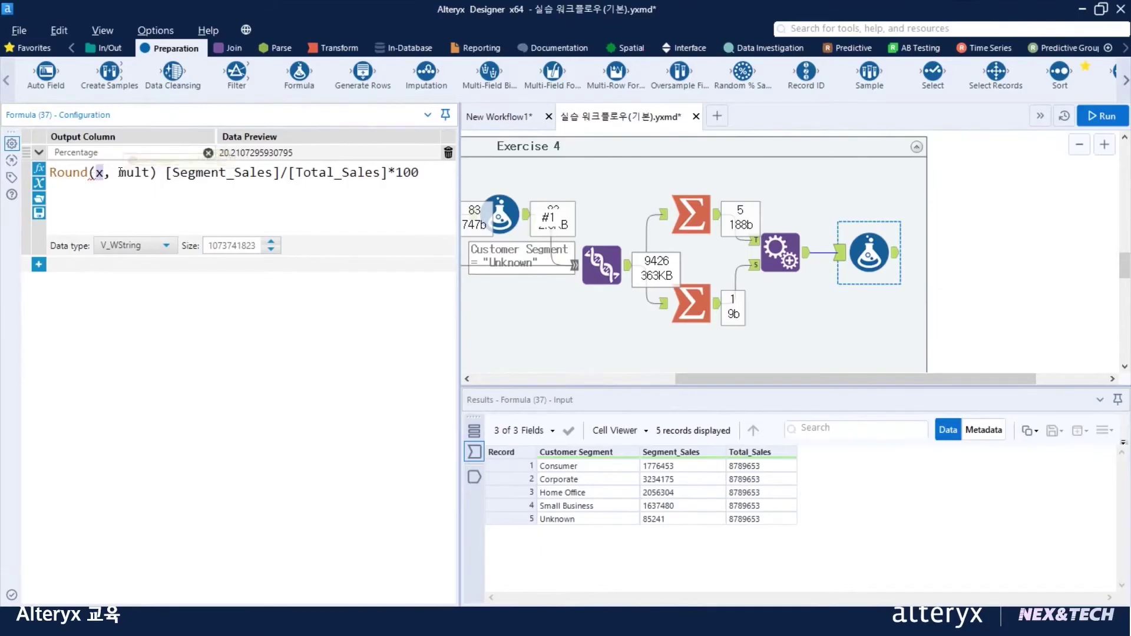
- Move [Segment_Sales]/[Total_Sales]*100 into Round's x argument and set the mult argument to 0.01
left_click_drag(118, 174, 149, 177)
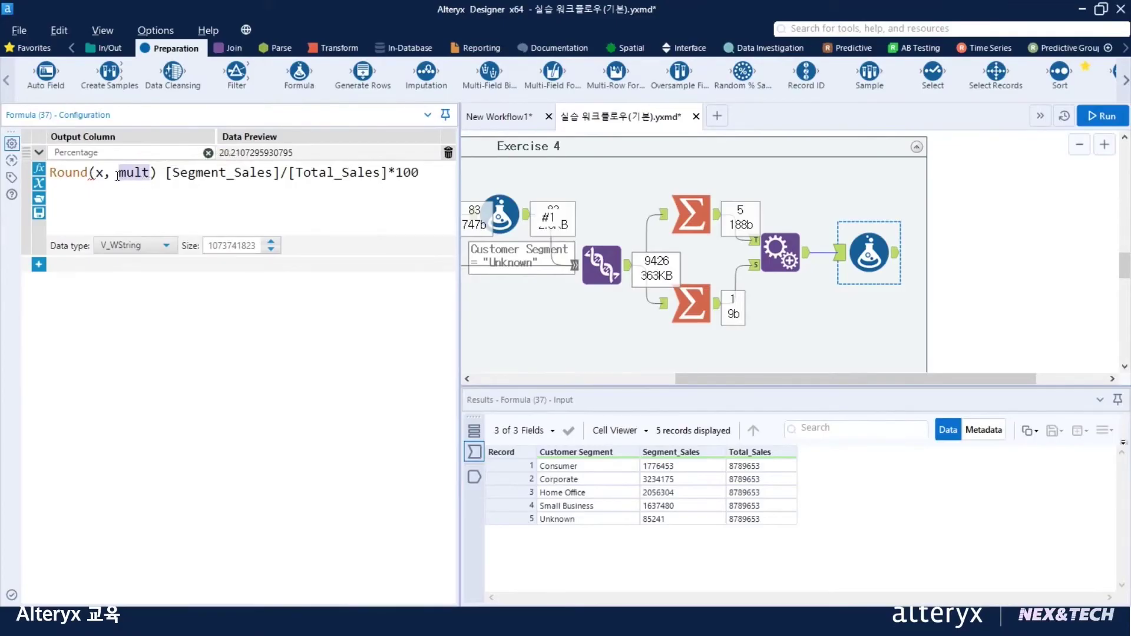
double_click(99, 172)
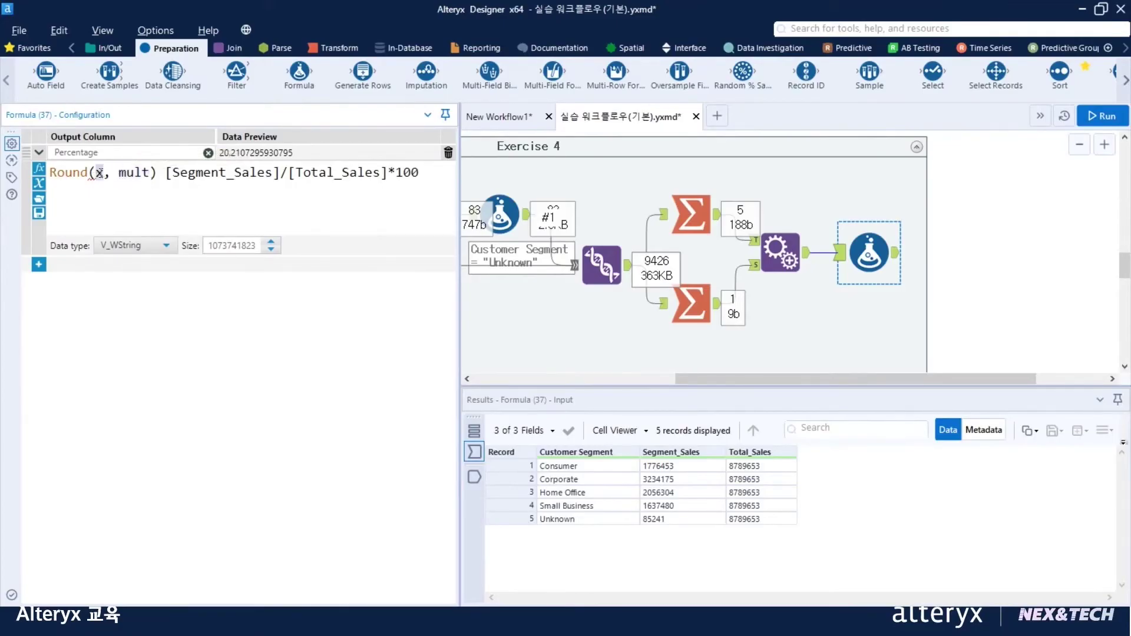
left_click(161, 174)
left_click_drag(165, 173, 417, 180)
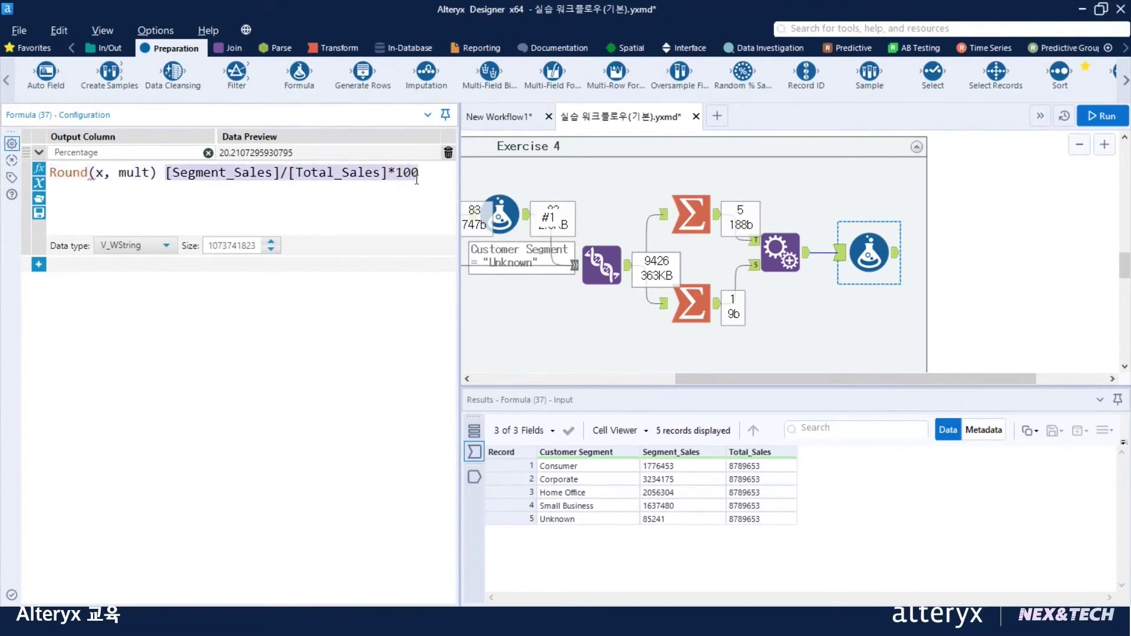
key("ctrl+x")
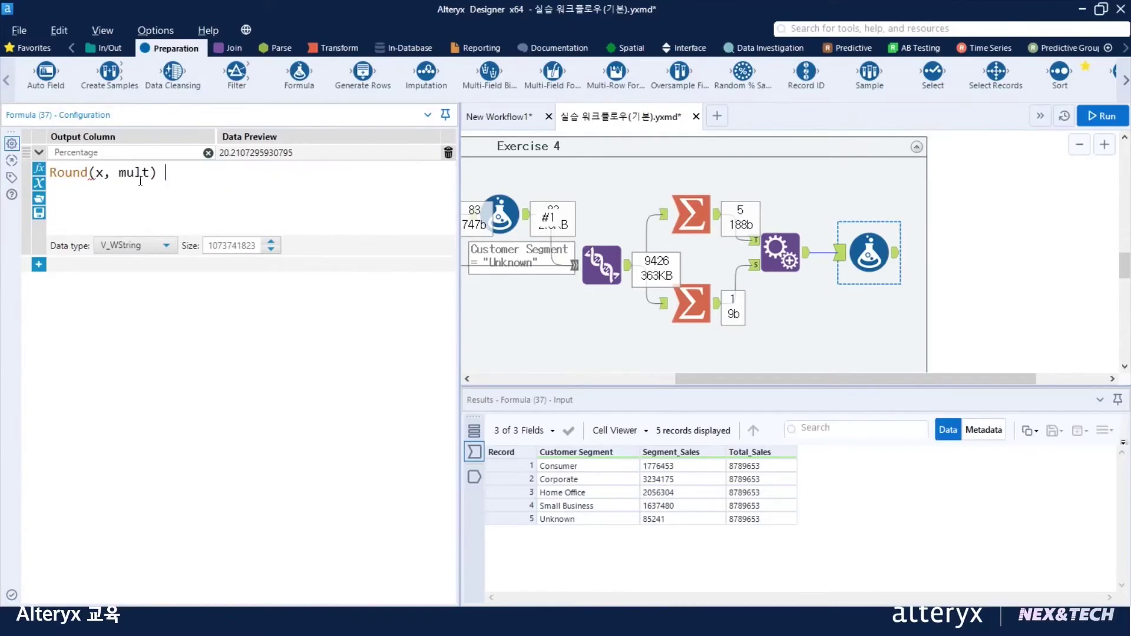
double_click(99, 174)
key("ctrl+v")
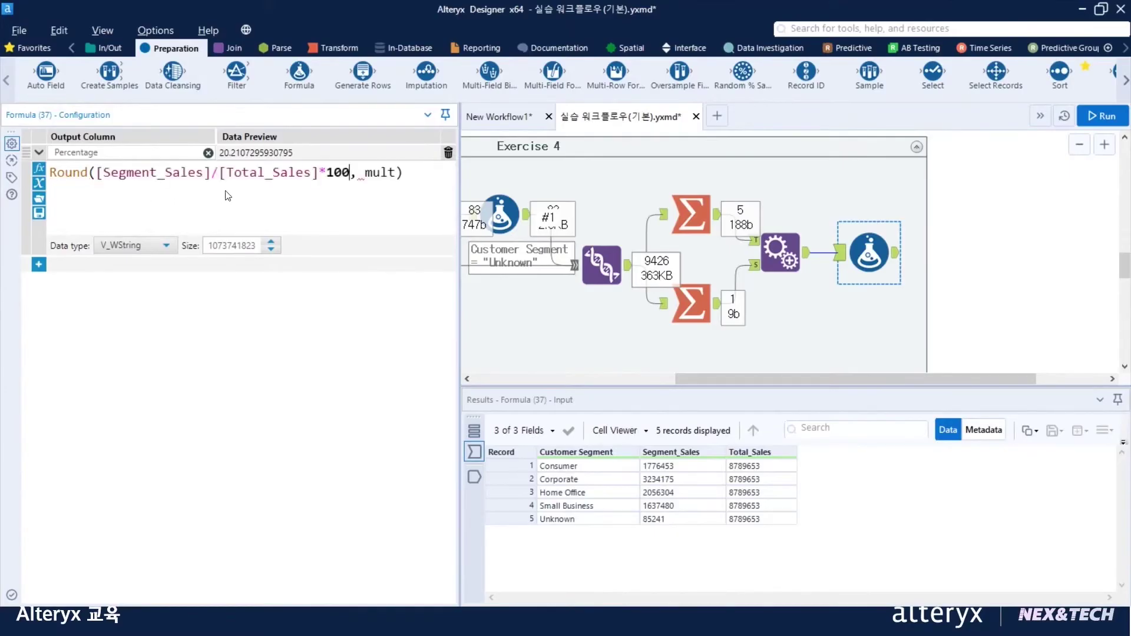
left_click_drag(365, 173, 395, 173)
type("0.01")
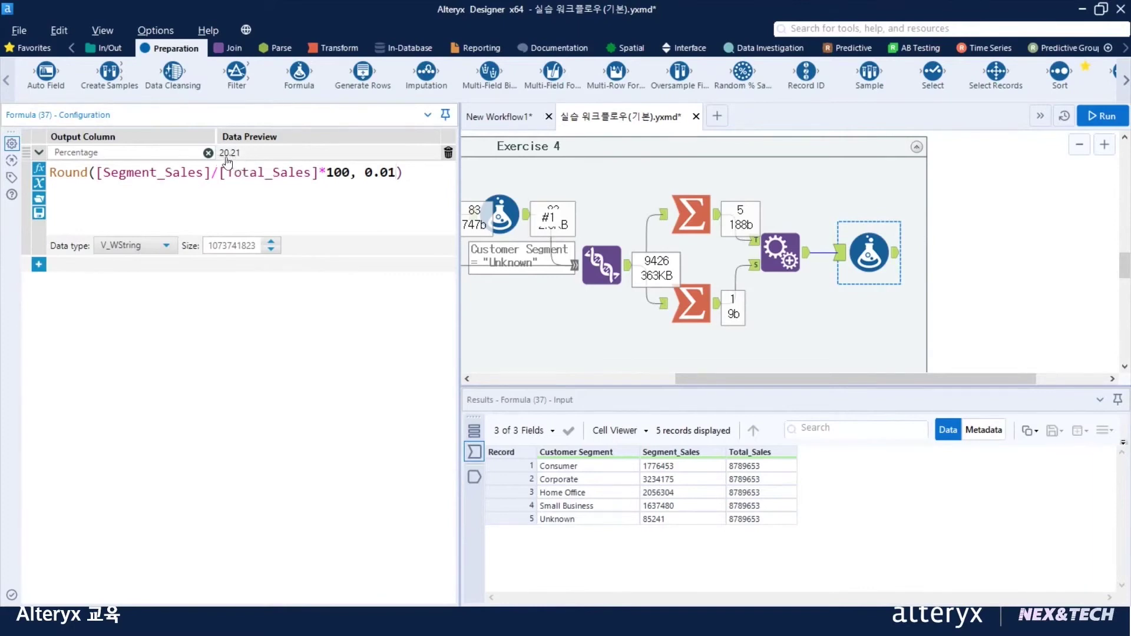
- Set the Percentage column's data type to Double
left_click(155, 244)
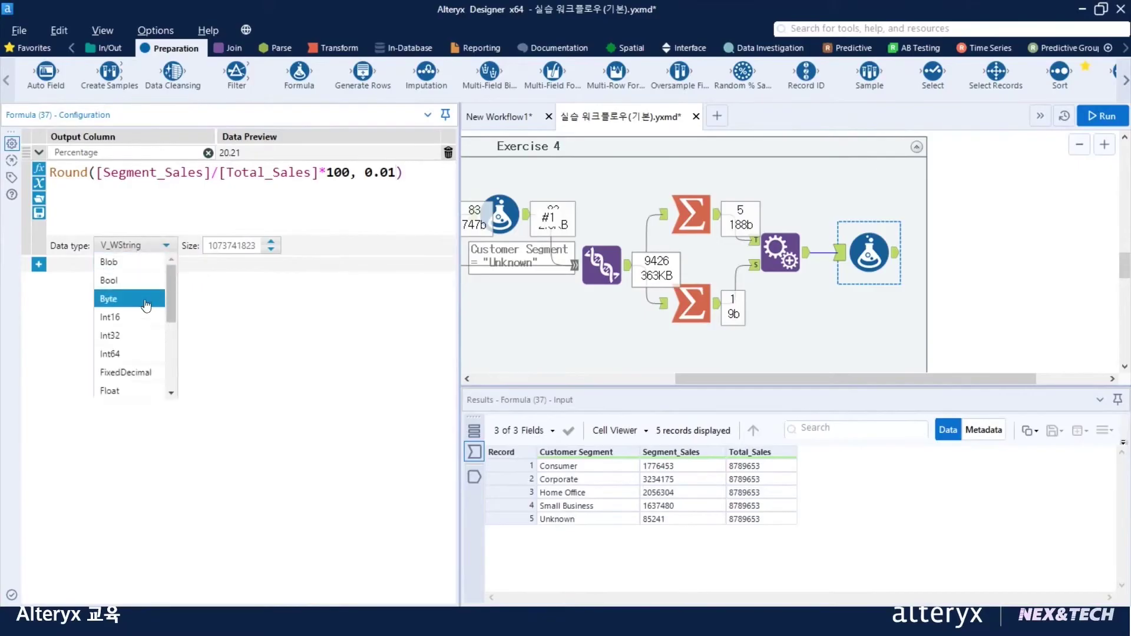
scroll(147, 312, "down", 2)
left_click(142, 343)
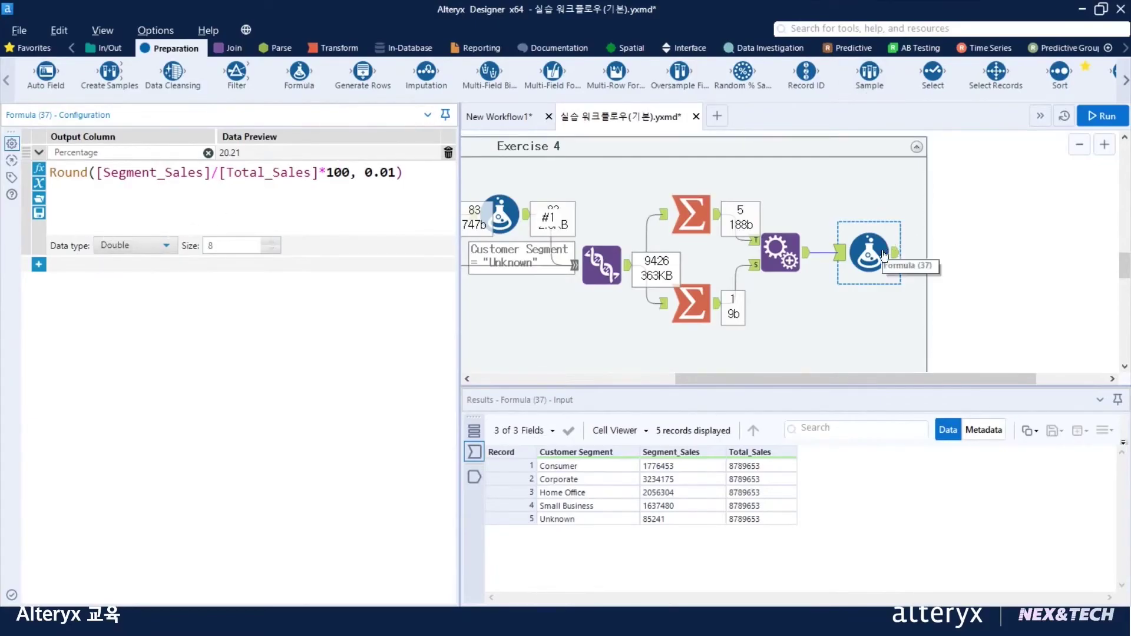
- Run the workflow, dismiss the completion message and review each segment's Percentage in the Formula tool's output
left_click(1104, 117)
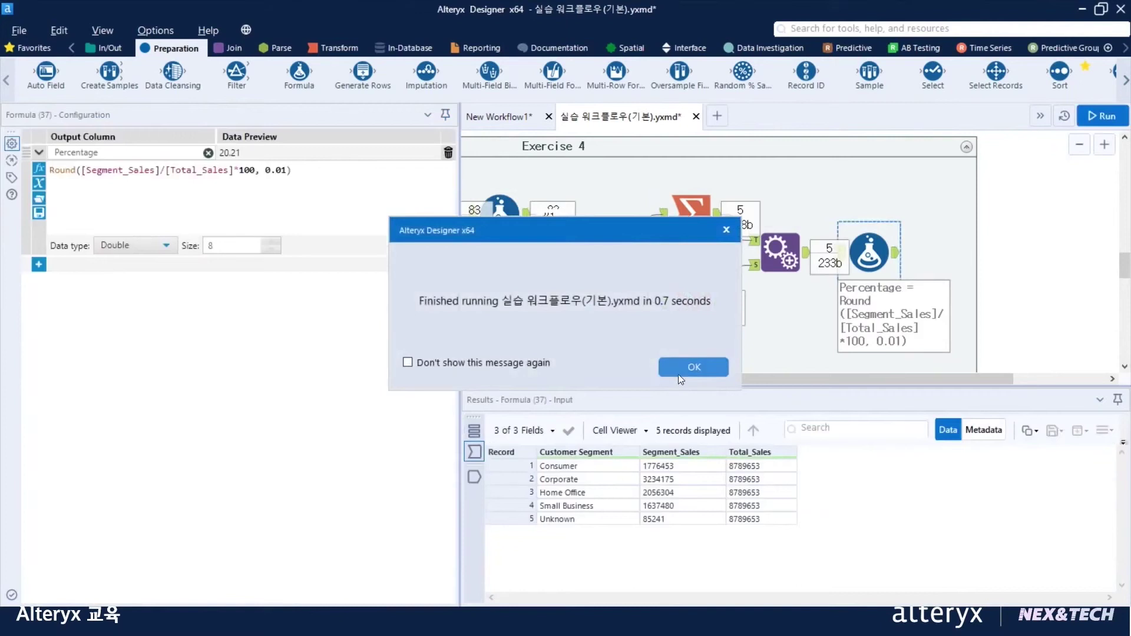
left_click(694, 367)
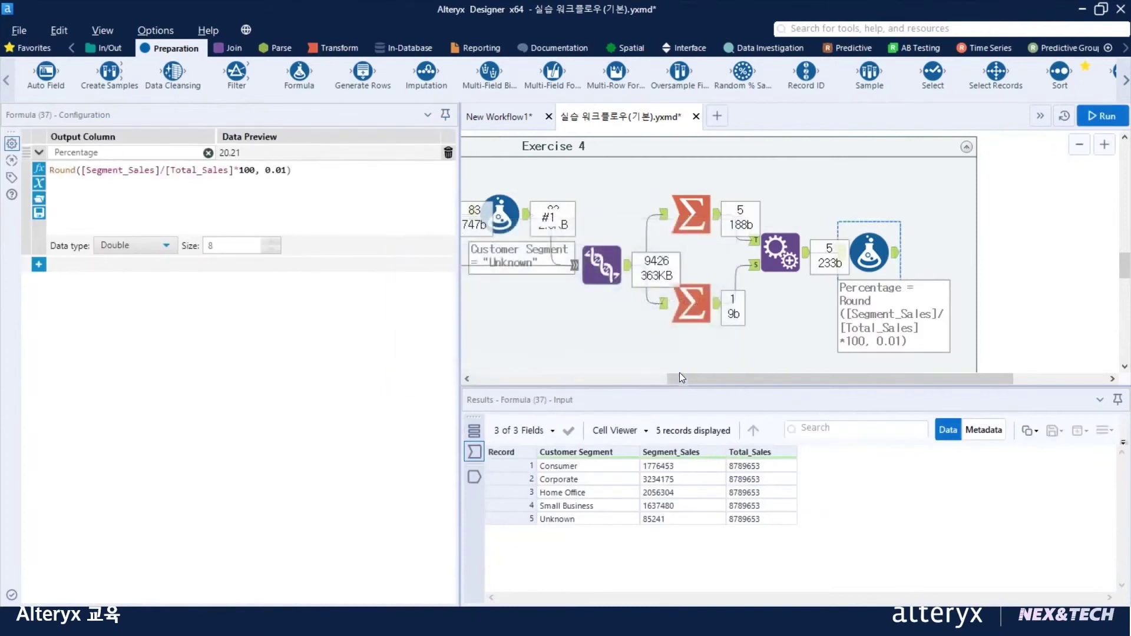
left_click(898, 257)
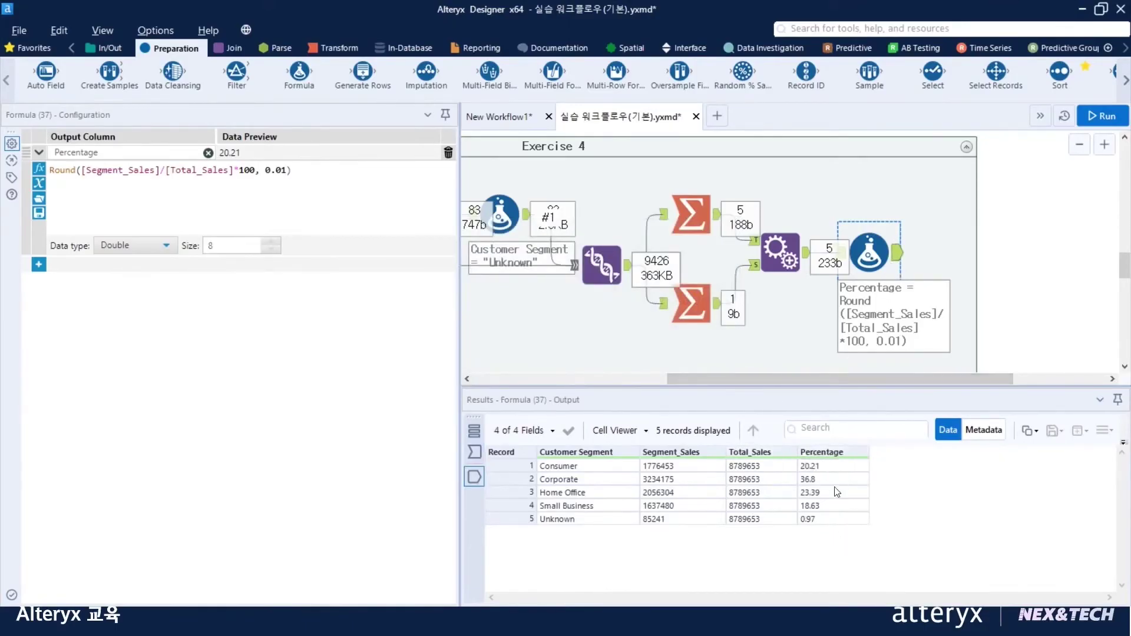
left_click(809, 466)
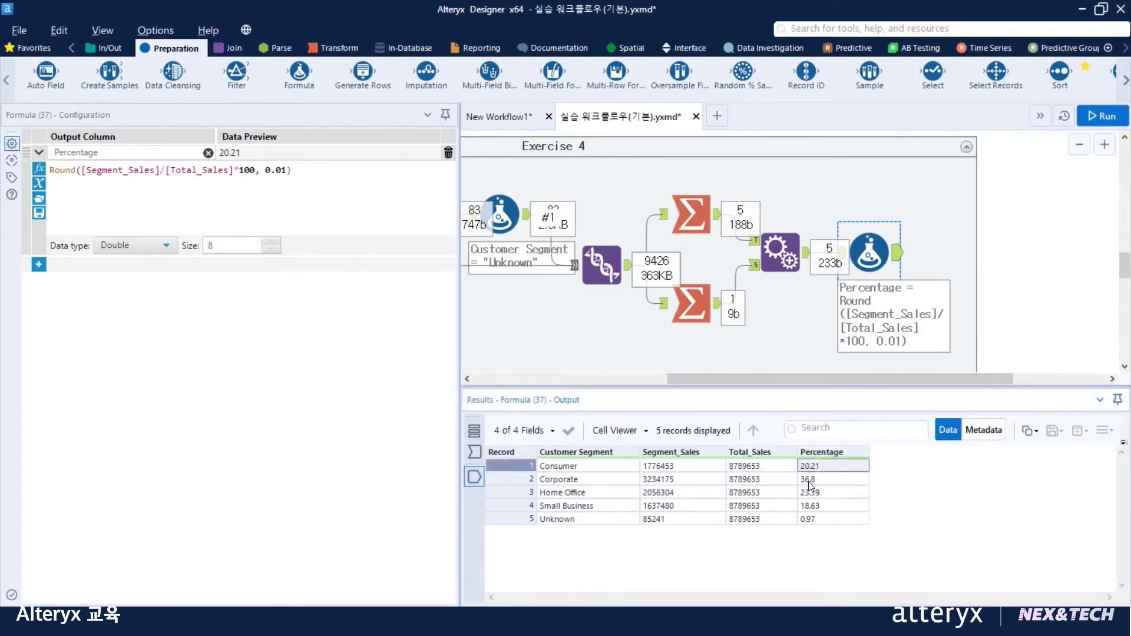
left_click(809, 484)
left_click(823, 495)
left_click(824, 510)
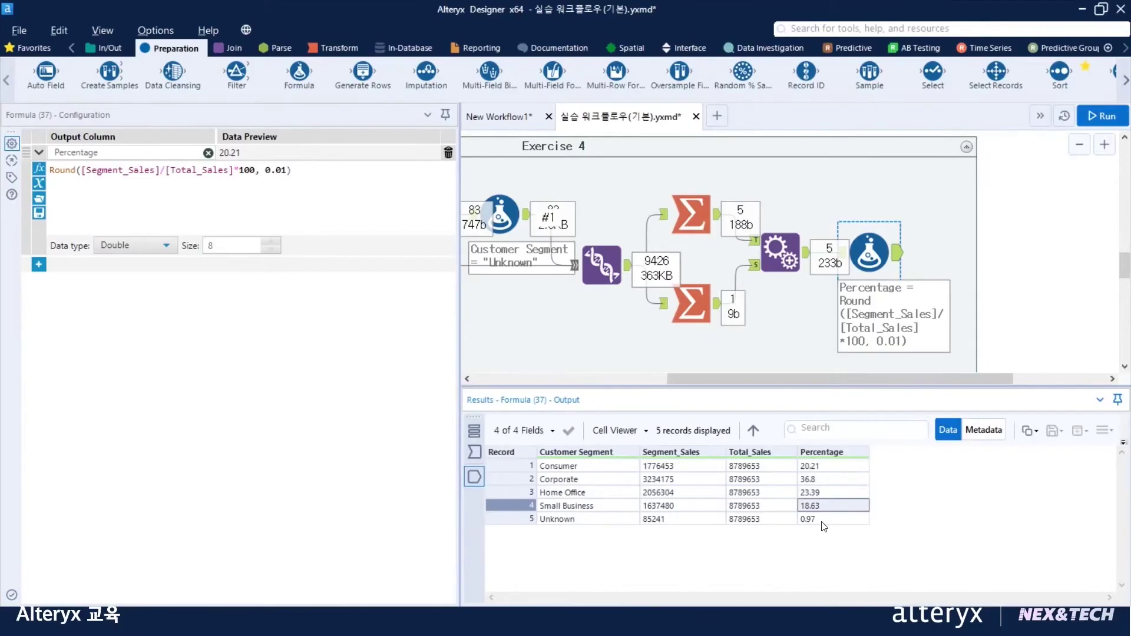
left_click(823, 522)
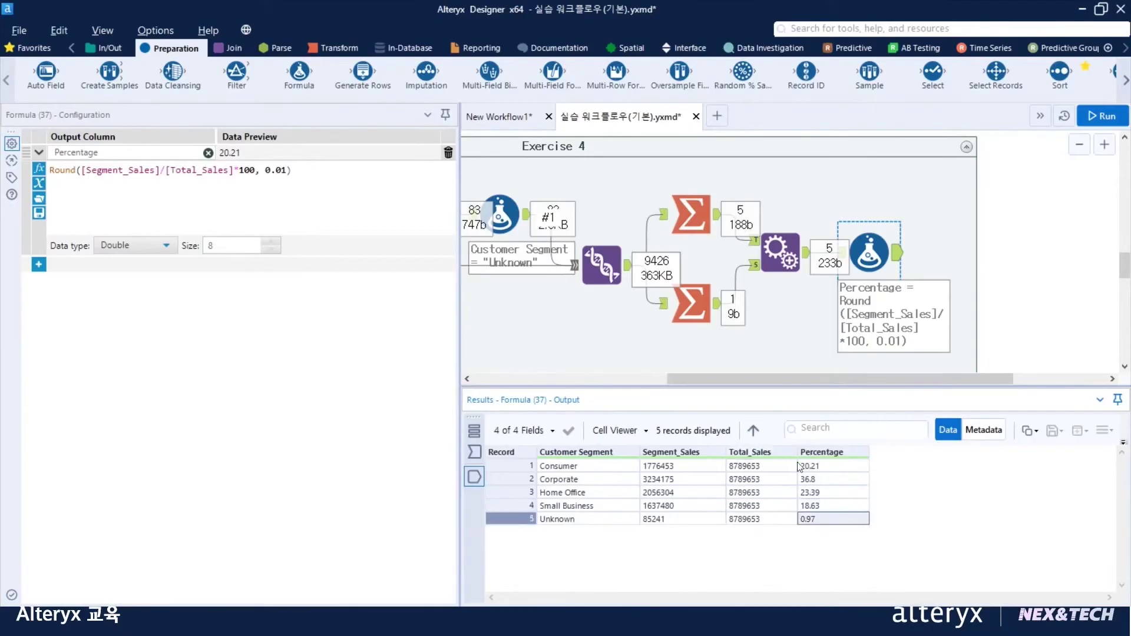
left_click(823, 467)
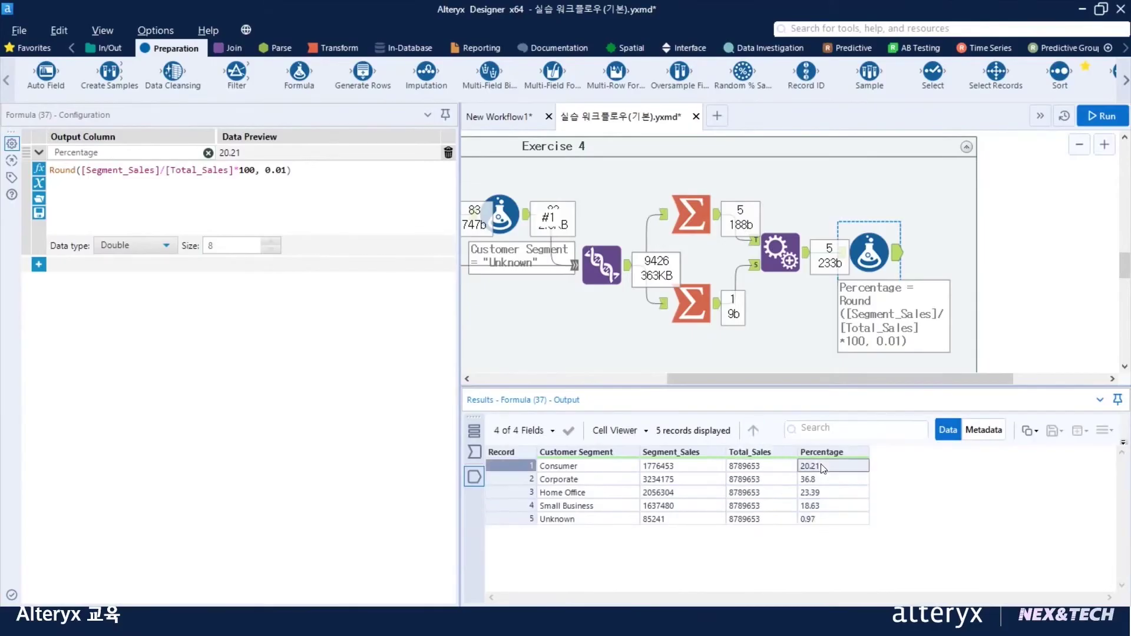
- Review the Exercise 4 flow from the Transaction and Customers inputs through the Union and Summarize tools to the Formula output
left_click_drag(722, 379, 529, 380)
left_click(574, 213)
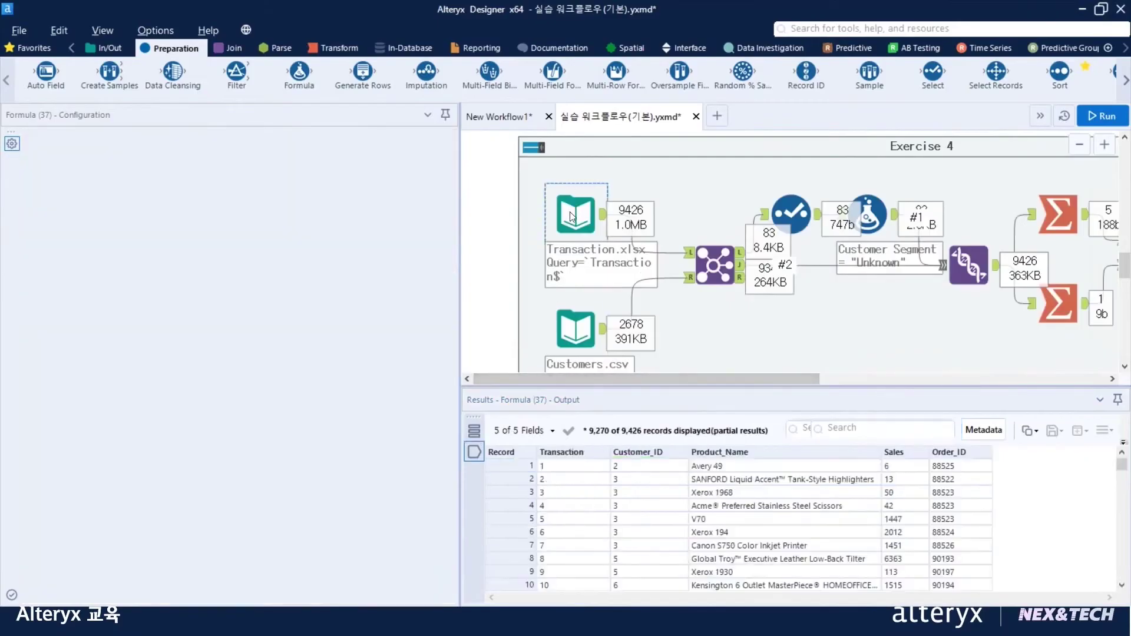
left_click(576, 328)
left_click_drag(709, 380, 832, 364)
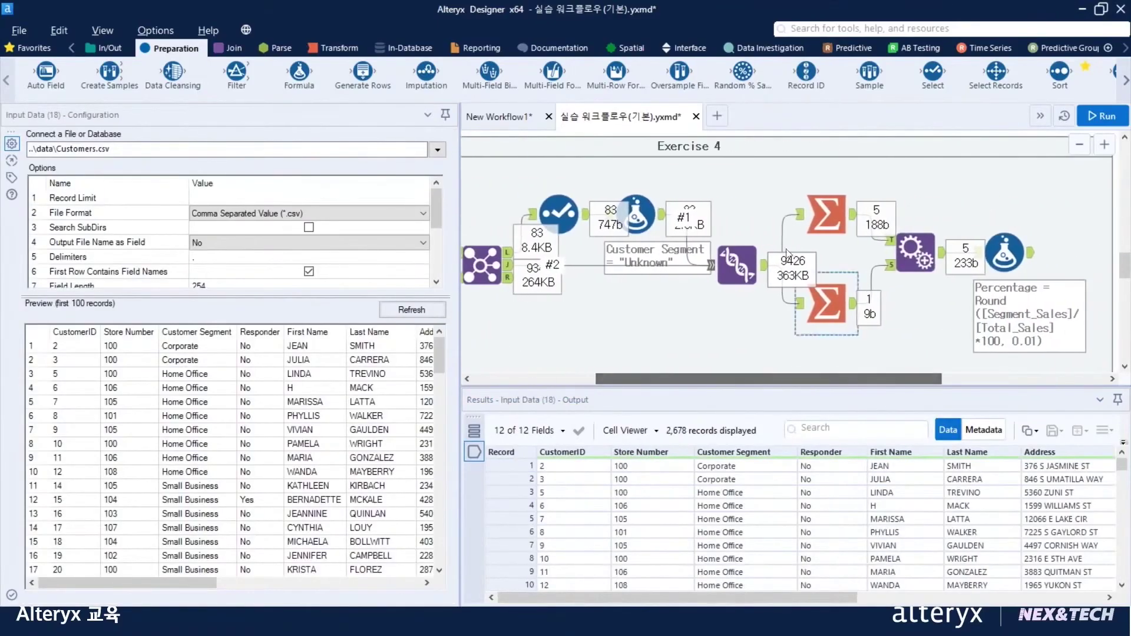
left_click(766, 274)
left_click_drag(802, 380, 882, 380)
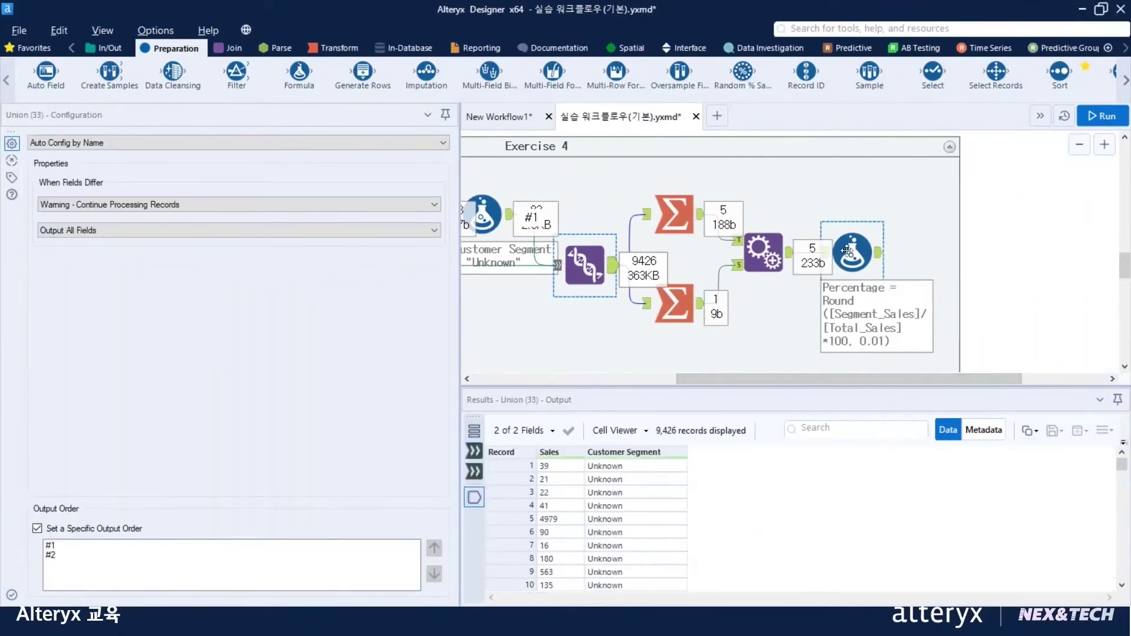
left_click(678, 217)
left_click(674, 304)
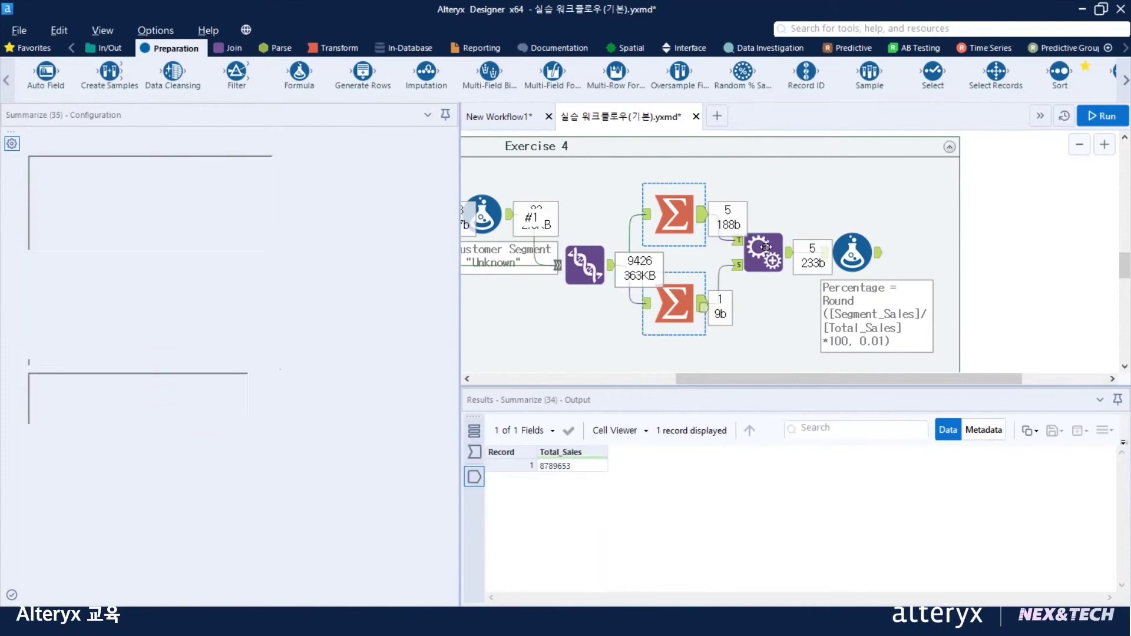
left_click(852, 253)
left_click(823, 468)
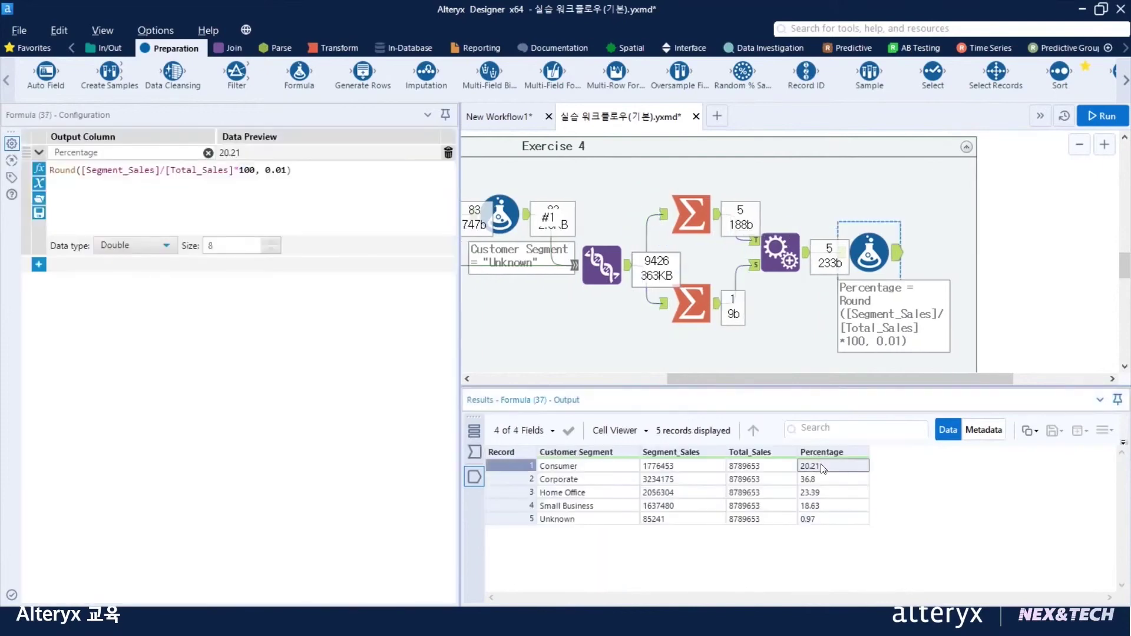
- Retrace the flow from the input files through the Union output and both Summarize tools to the final Percentage results
scroll(708, 295, "left", 5)
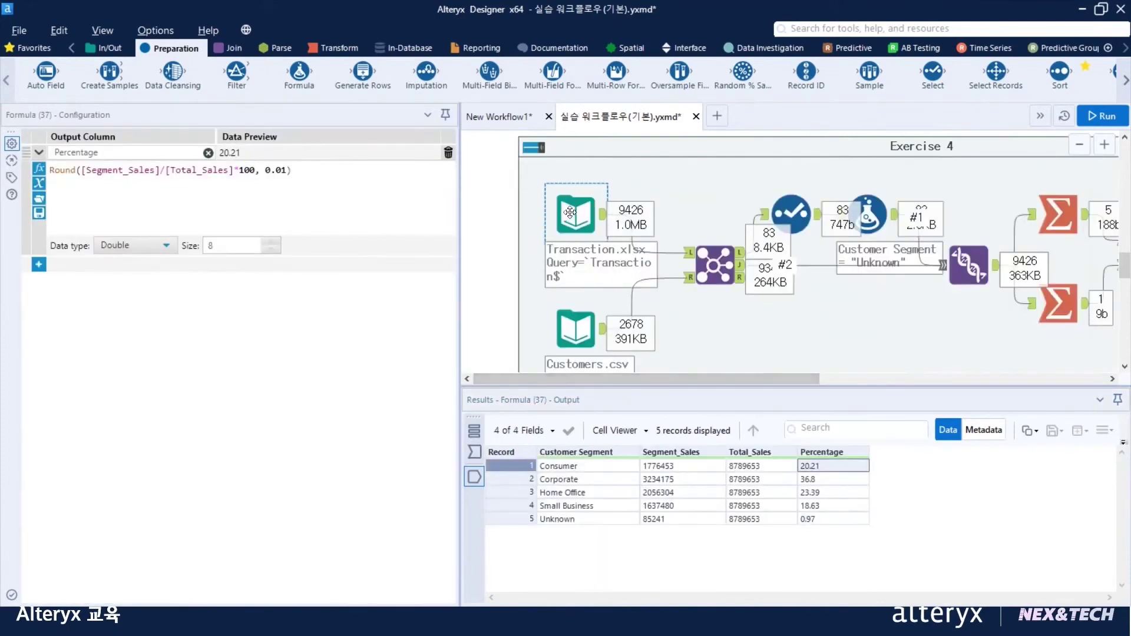
left_click(596, 333)
left_click_drag(709, 380, 835, 363)
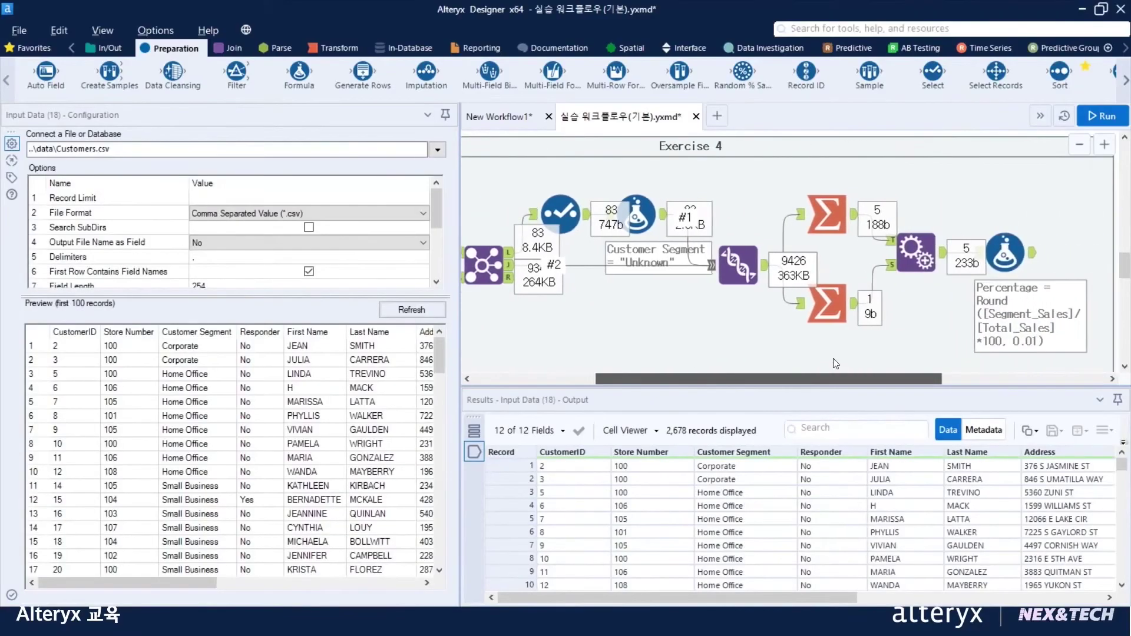
left_click(766, 275)
left_click_drag(794, 379, 875, 378)
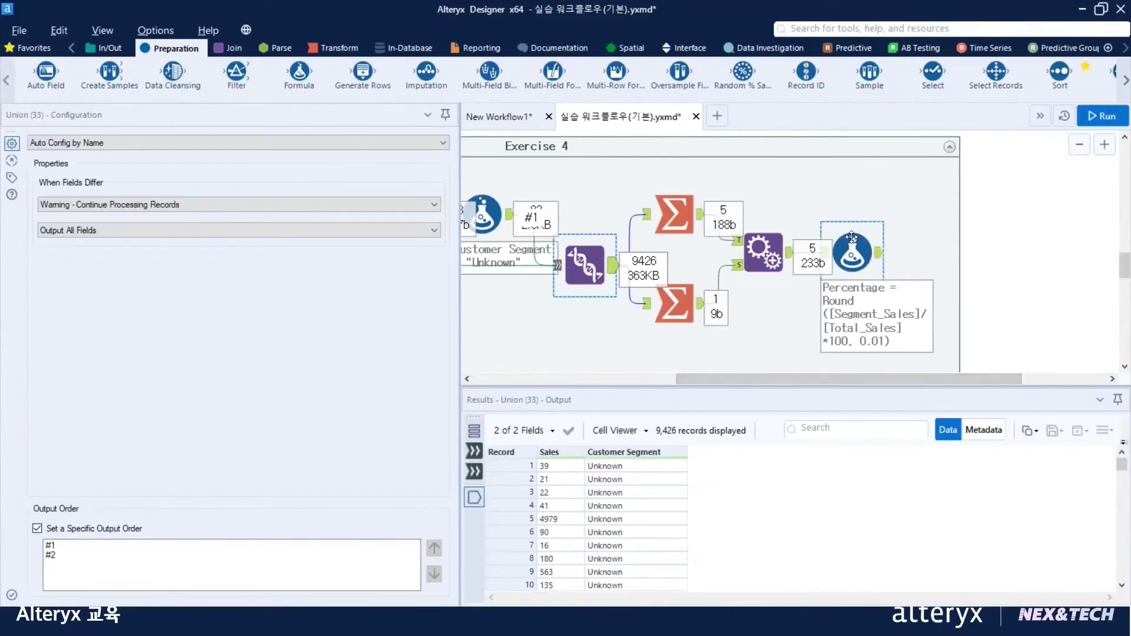
left_click(674, 214)
left_click(673, 304)
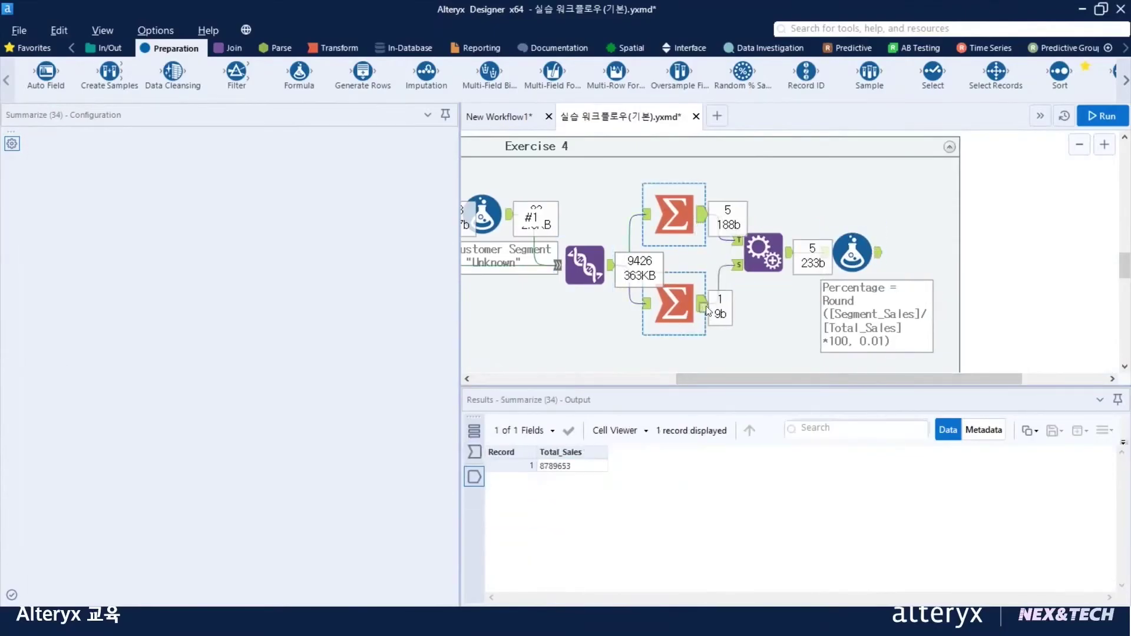
left_click(834, 252)
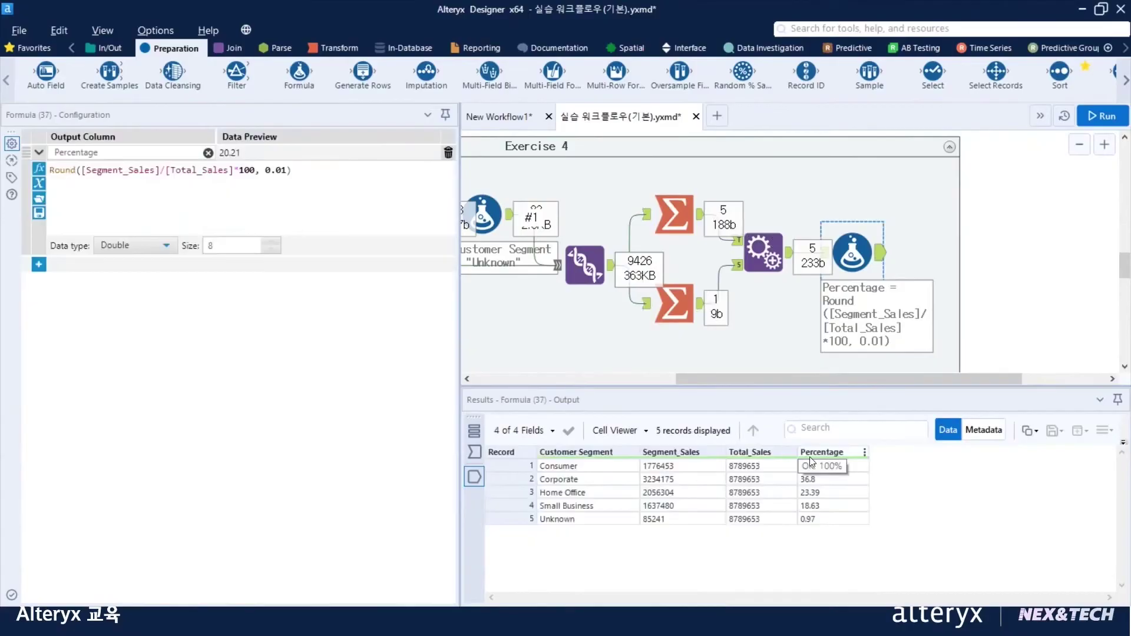